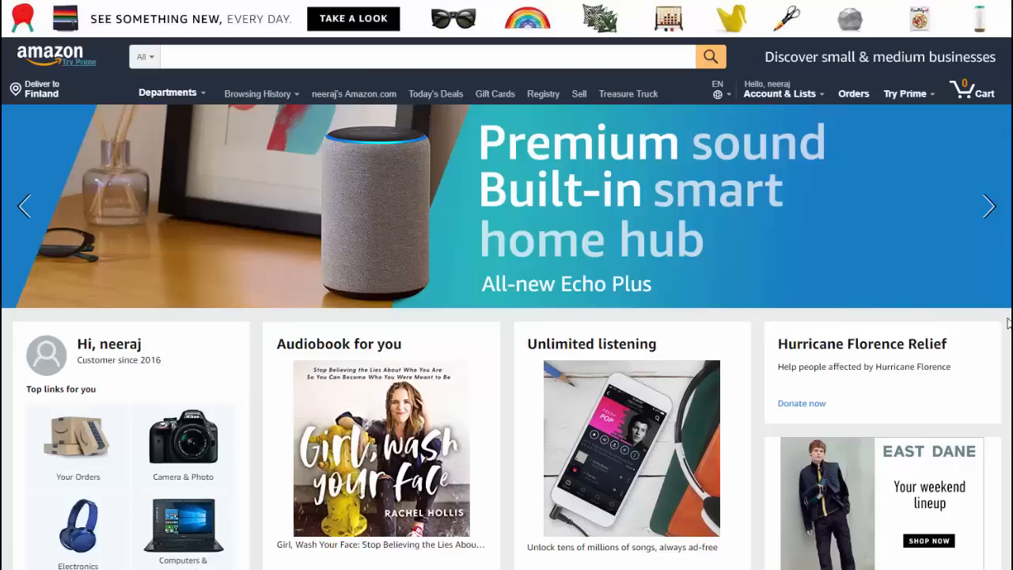
# - Scroll the Amazon deals and open the AKASO EK7000 action camera deal
pyautogui.scroll(-3, 1008, 322)
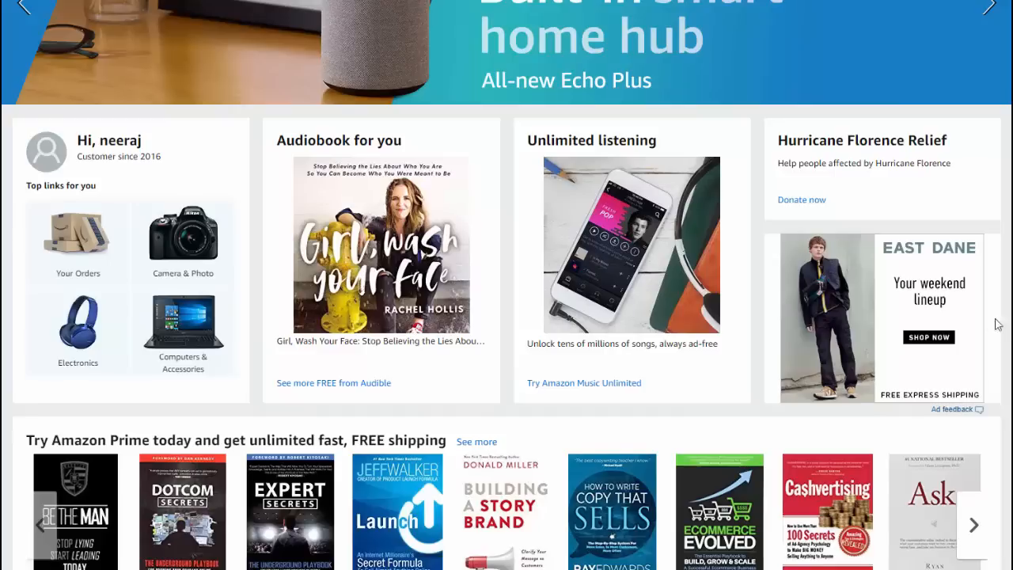
pyautogui.scroll(-3, 949, 364)
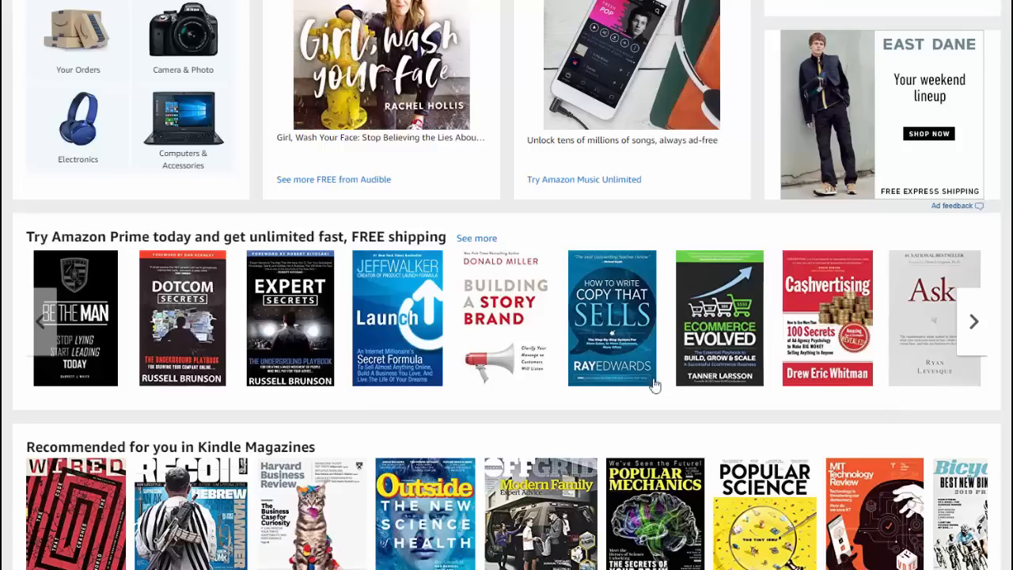
pyautogui.scroll(-6, 654, 385)
pyautogui.scroll(-1, 611, 382)
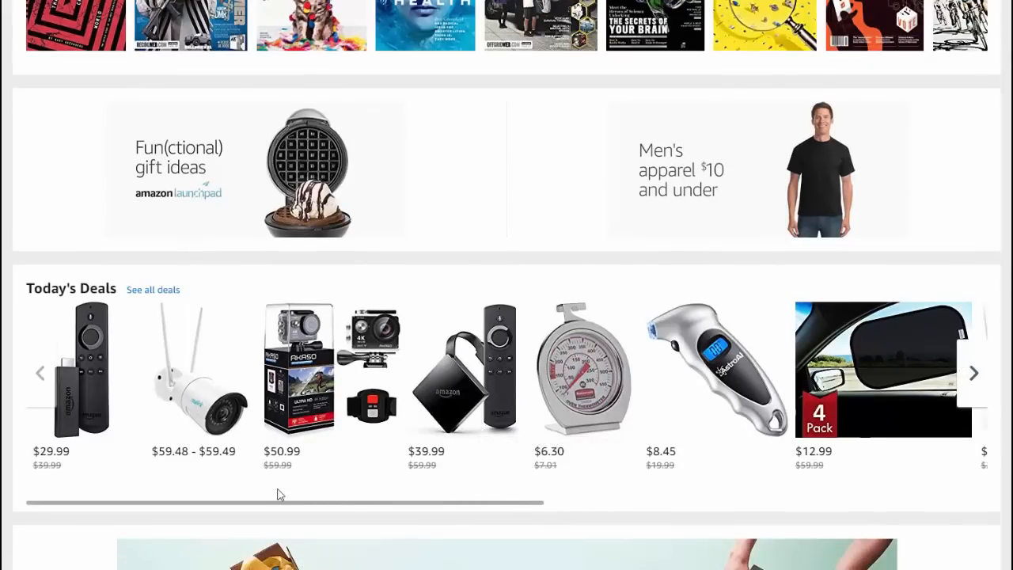
pyautogui.click(316, 408)
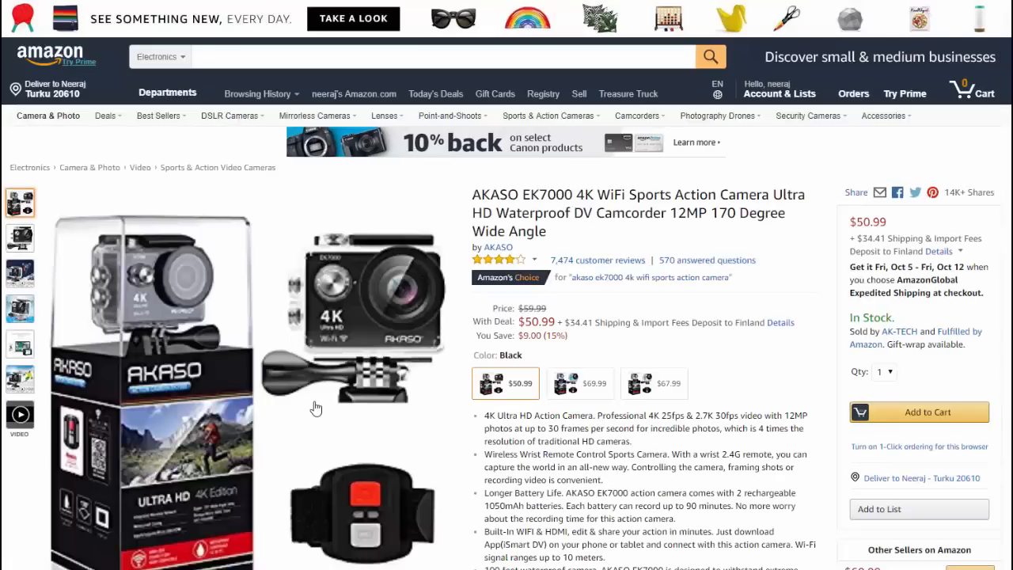
pyautogui.scroll(-2, 234, 394)
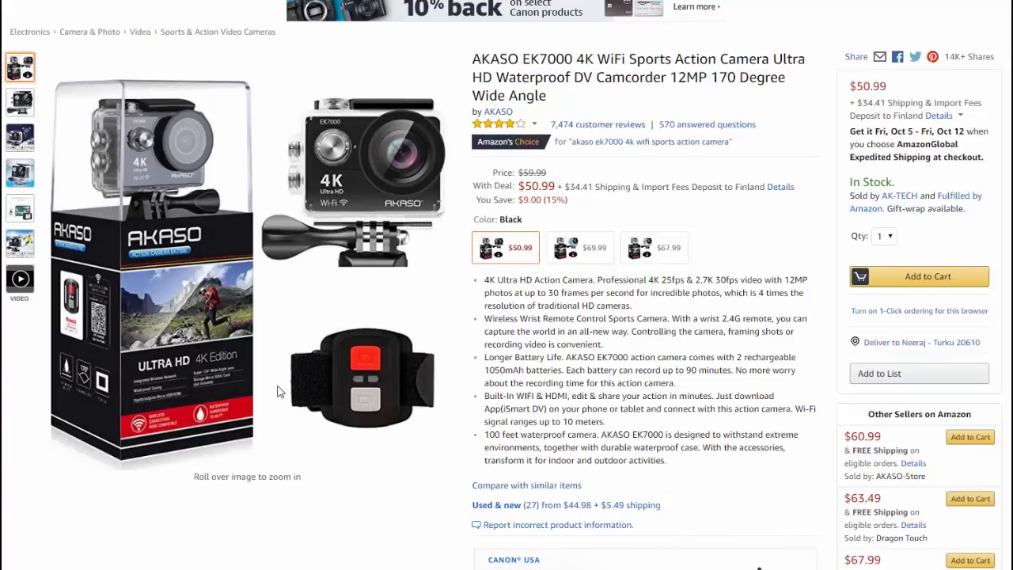
# - Load aliexpress in a new tab, then select 'AKASO EK7000' in the Amazon title
pyautogui.hotkey('ctrl', 't')
pyautogui.write('aliexpres')
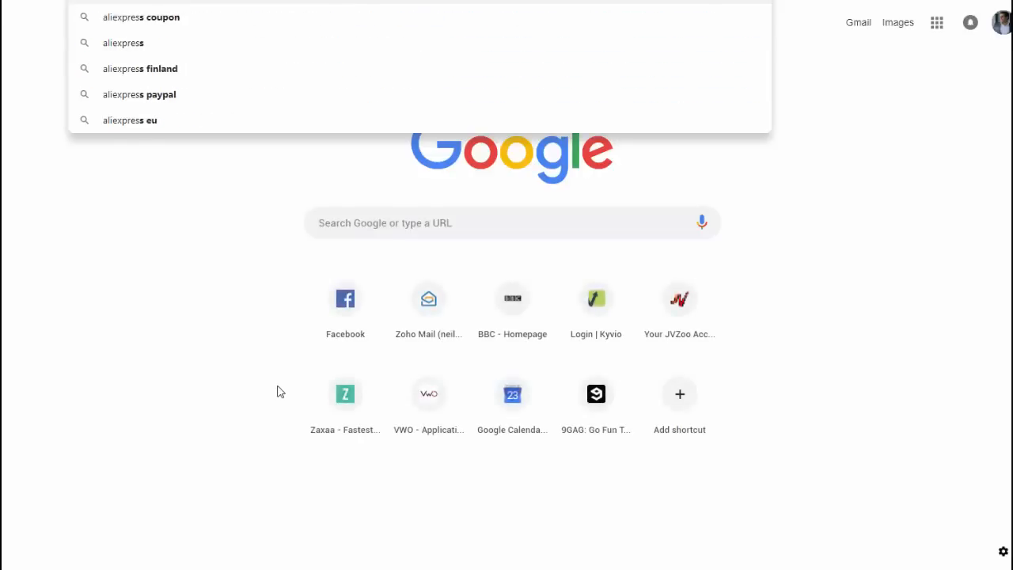
pyautogui.write('s')
pyautogui.press('Return')
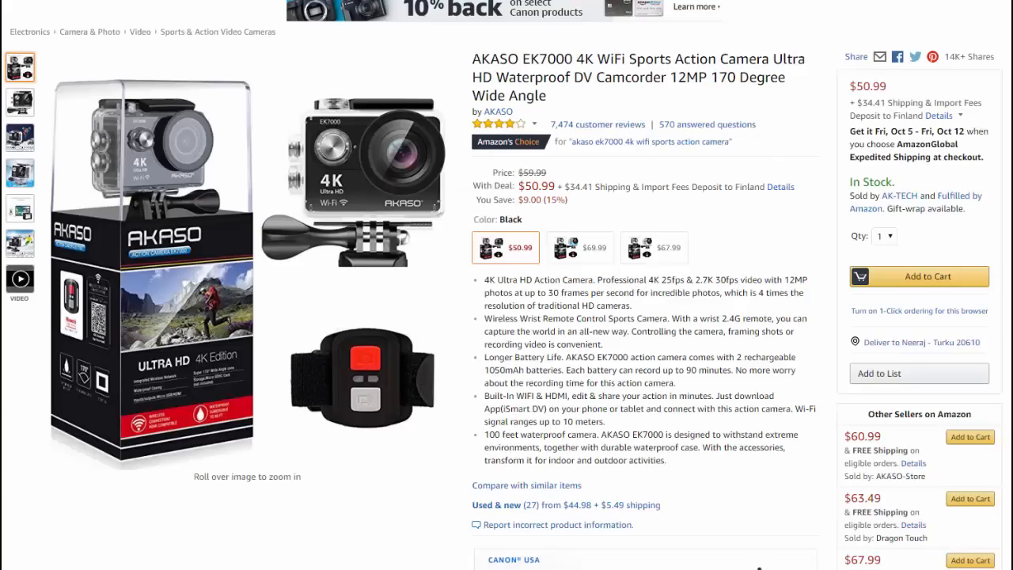
pyautogui.moveTo(473, 59); pyautogui.dragTo(569, 60)
pyautogui.hotkey('ctrl', 'c')
# - Search AliExpress for the pasted 'AKASO EK7000' after dismissing the coupon popup
pyautogui.hotkey('ctrl', 'Tab')
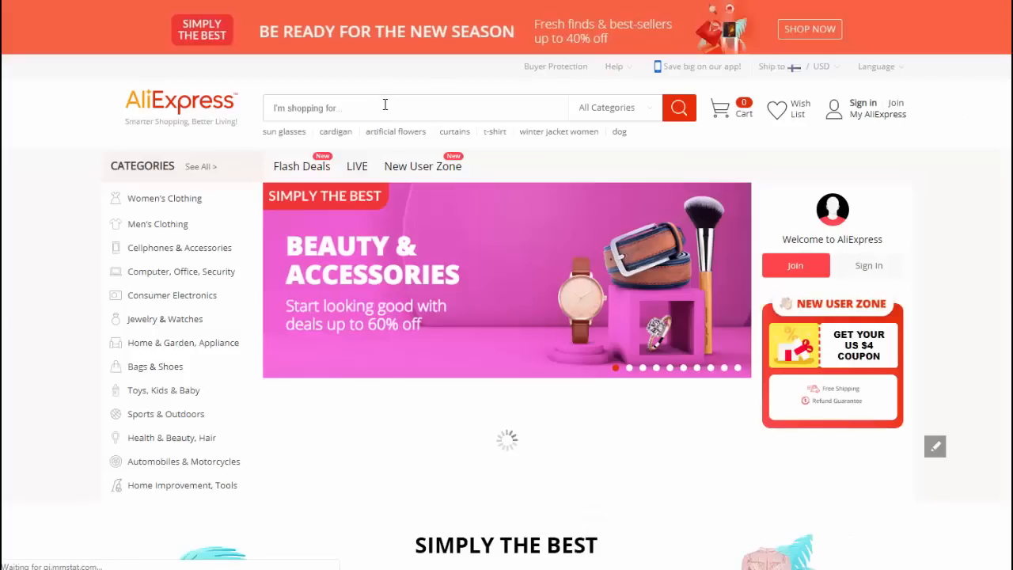
pyautogui.click(384, 105)
pyautogui.hotkey('ctrl', 'v')
pyautogui.click(676, 109)
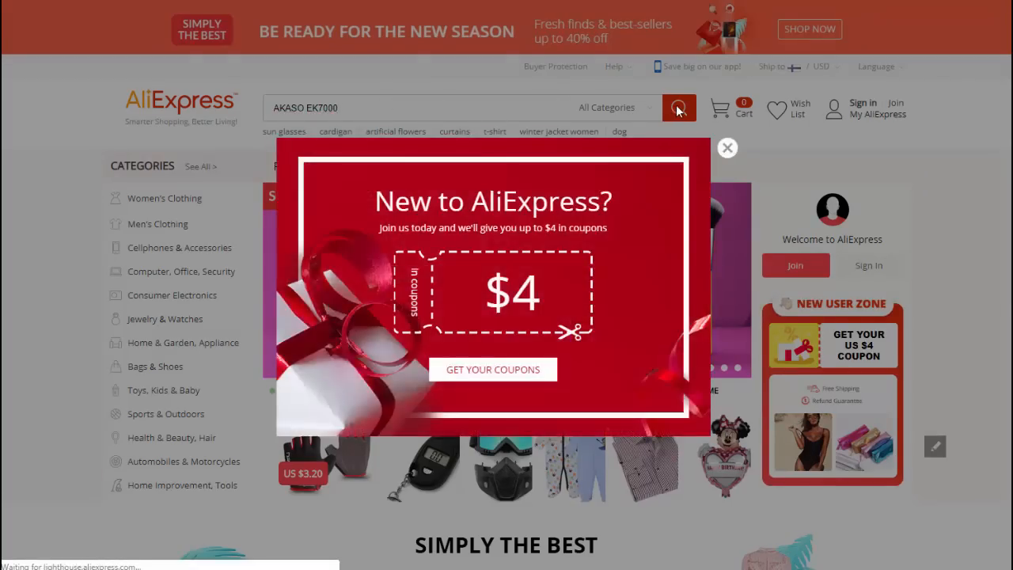
pyautogui.click(725, 148)
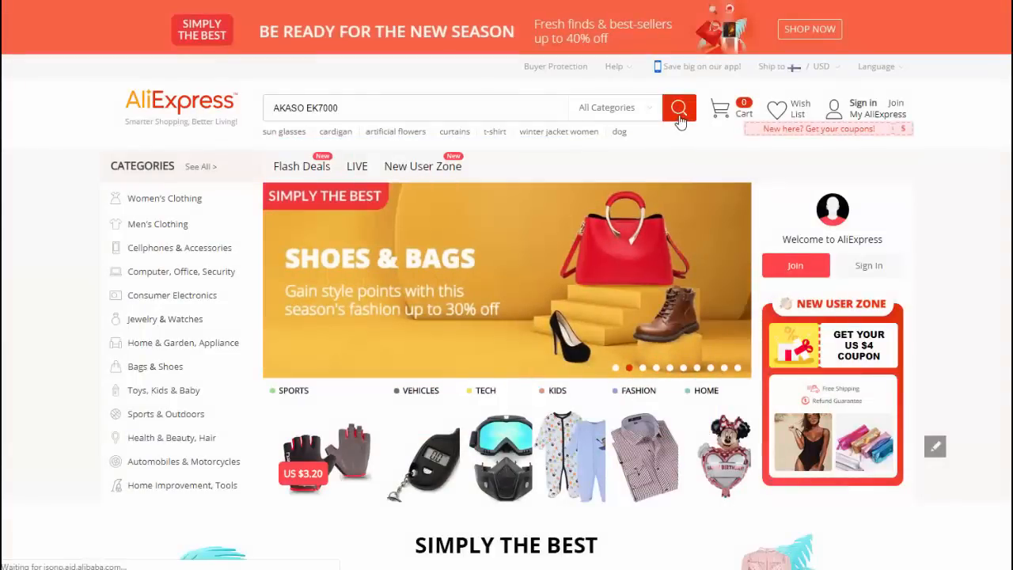
pyautogui.click(680, 121)
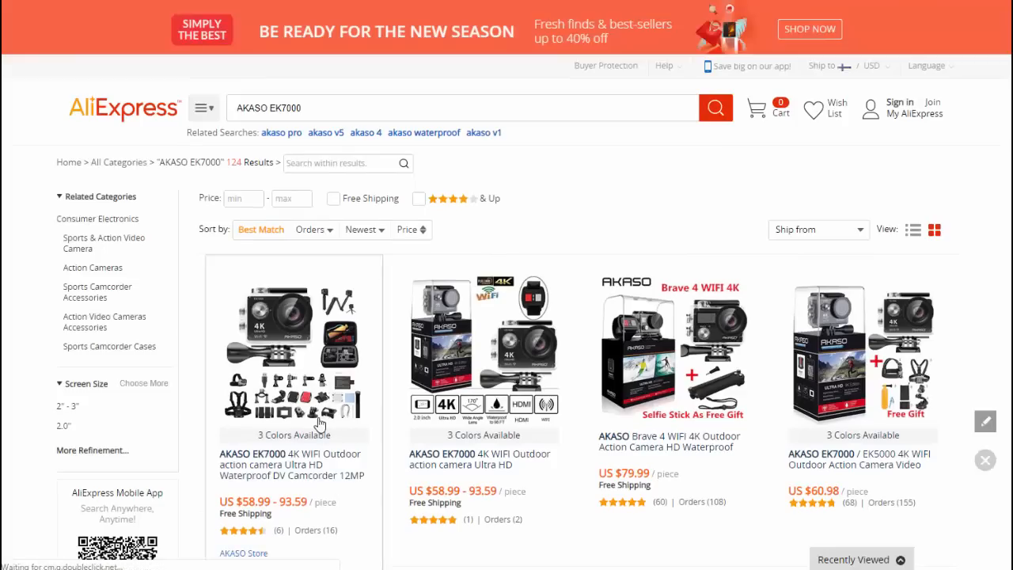
pyautogui.scroll(-1, 314, 424)
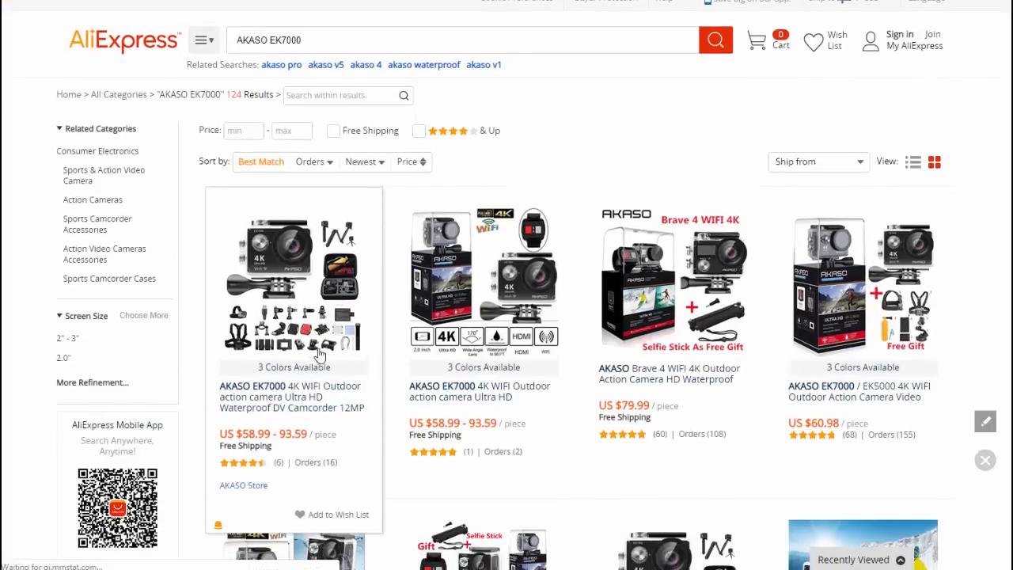
pyautogui.scroll(-5, 321, 452)
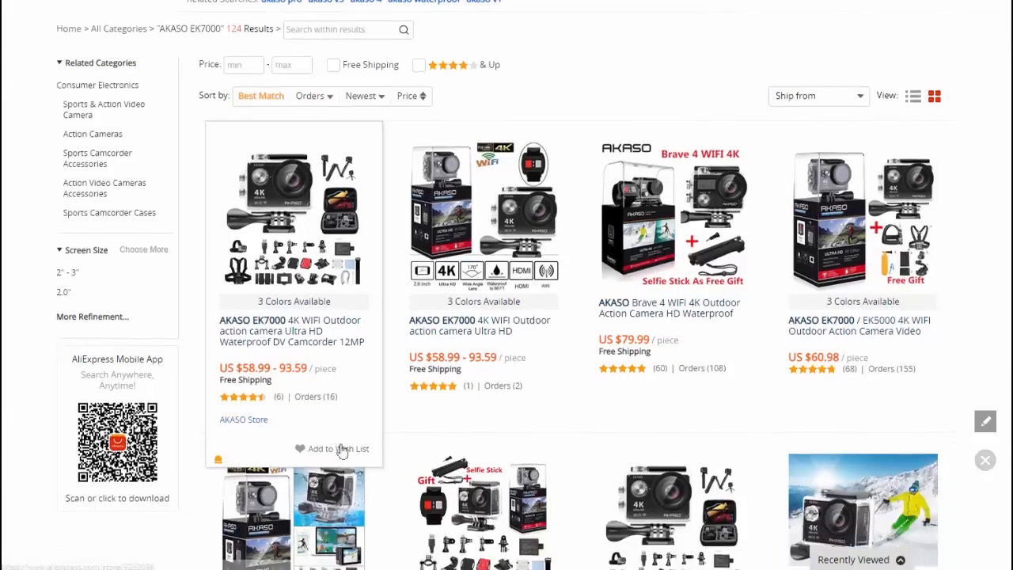
pyautogui.scroll(6, 372, 430)
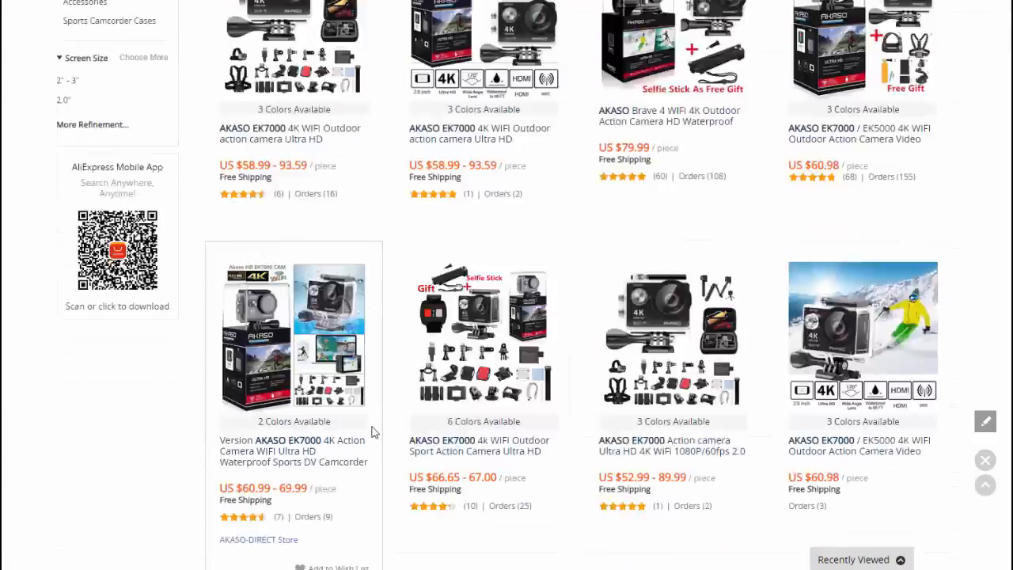
# - Open the first listing, choose Bundle5 and test quantities before resetting to 1
pyautogui.click(332, 327)
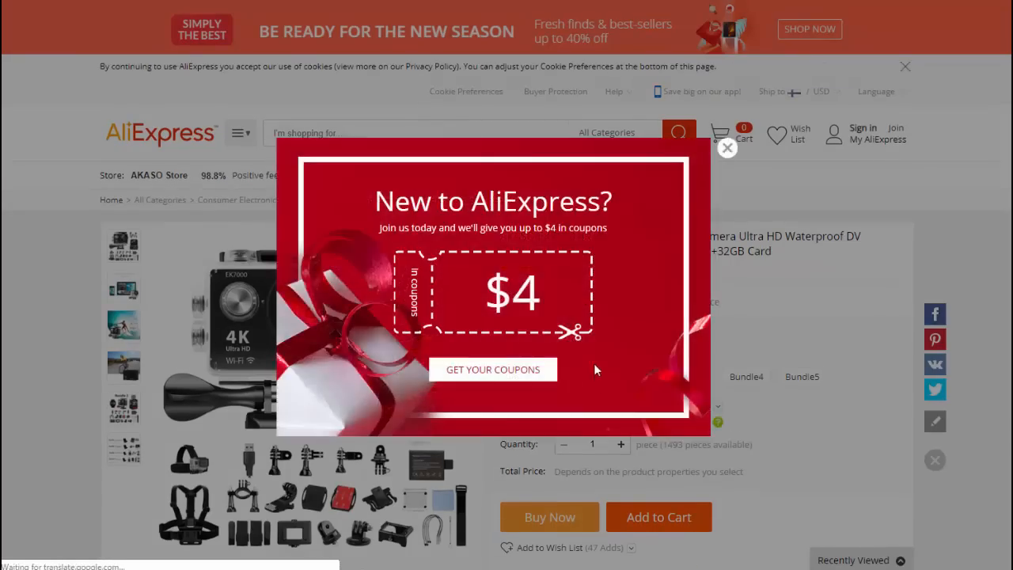
pyautogui.click(726, 148)
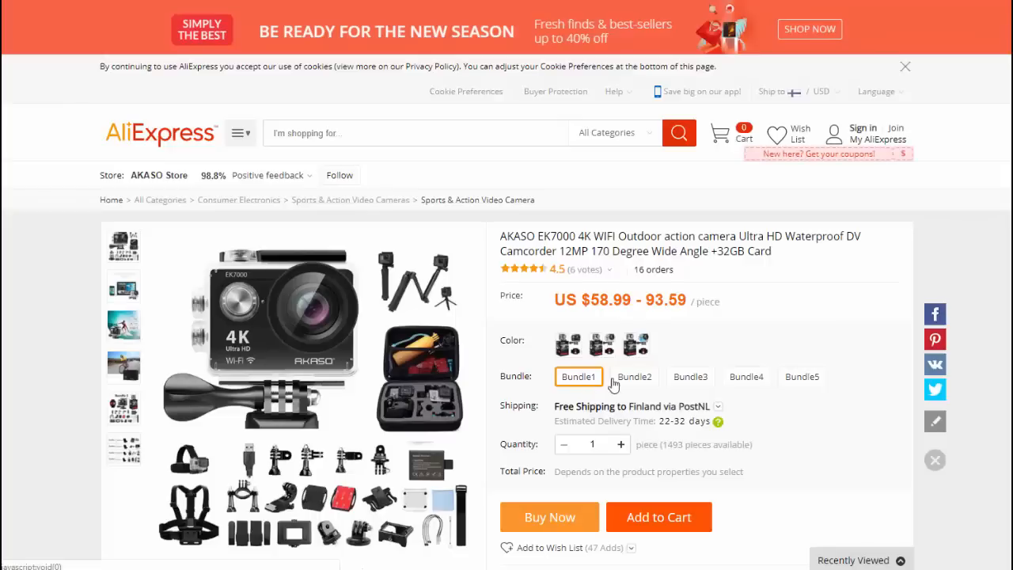
pyautogui.click(795, 381)
pyautogui.click(619, 444)
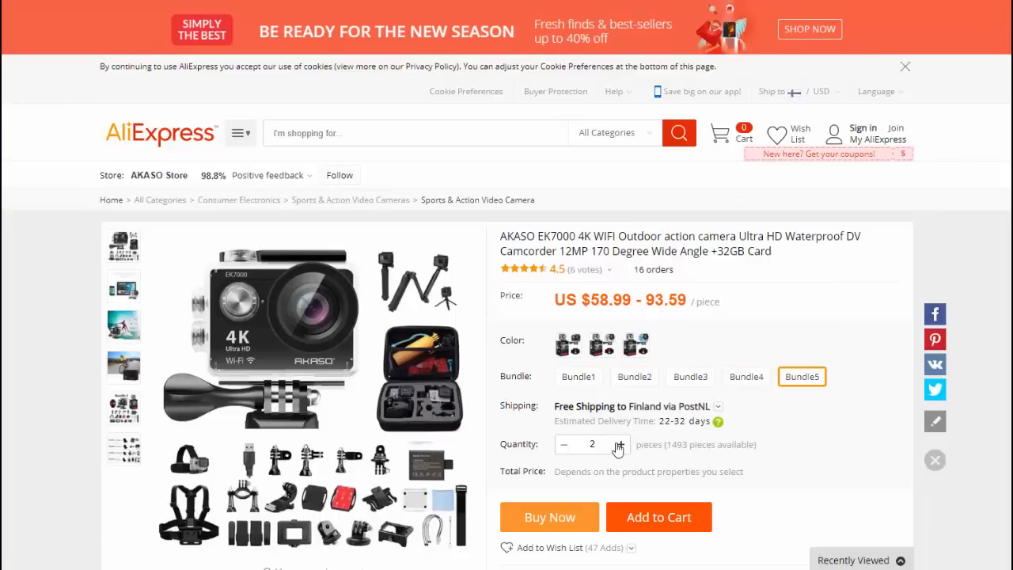
pyautogui.click(620, 445)
pyautogui.click(618, 446)
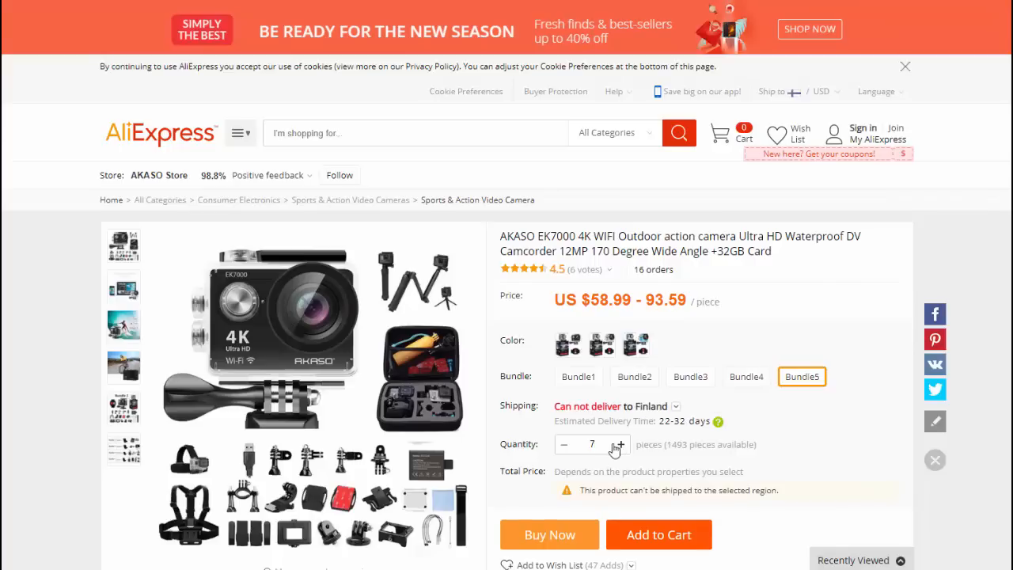
pyautogui.click(566, 447)
pyautogui.click(565, 447)
pyautogui.click(566, 446)
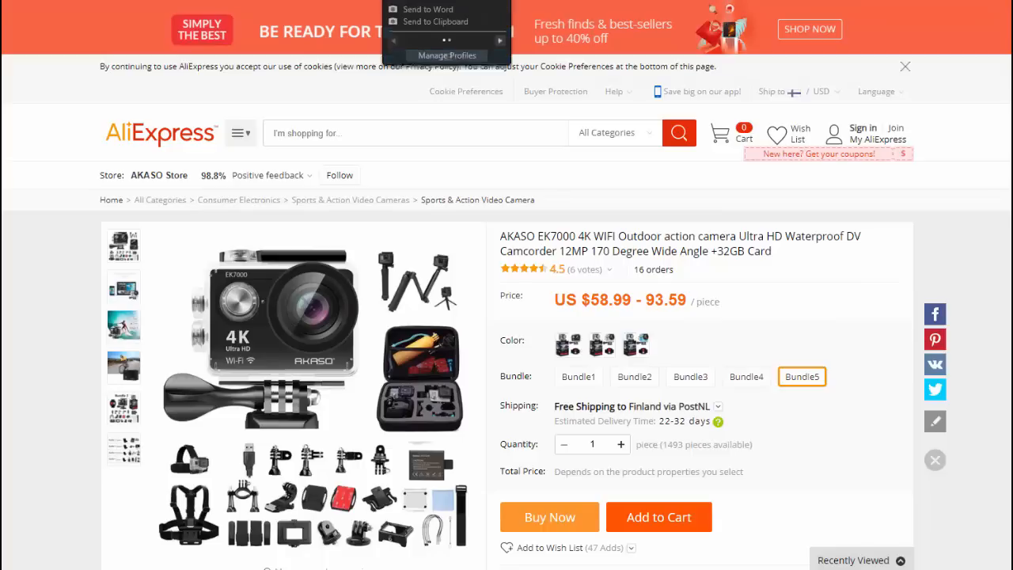
pyautogui.click(492, 1)
# - Open the BakerStone pizza oven page from Amazon's Fun(ctional) gift ideas collection
pyautogui.hotkey('ctrl', 'shift', 'Tab')
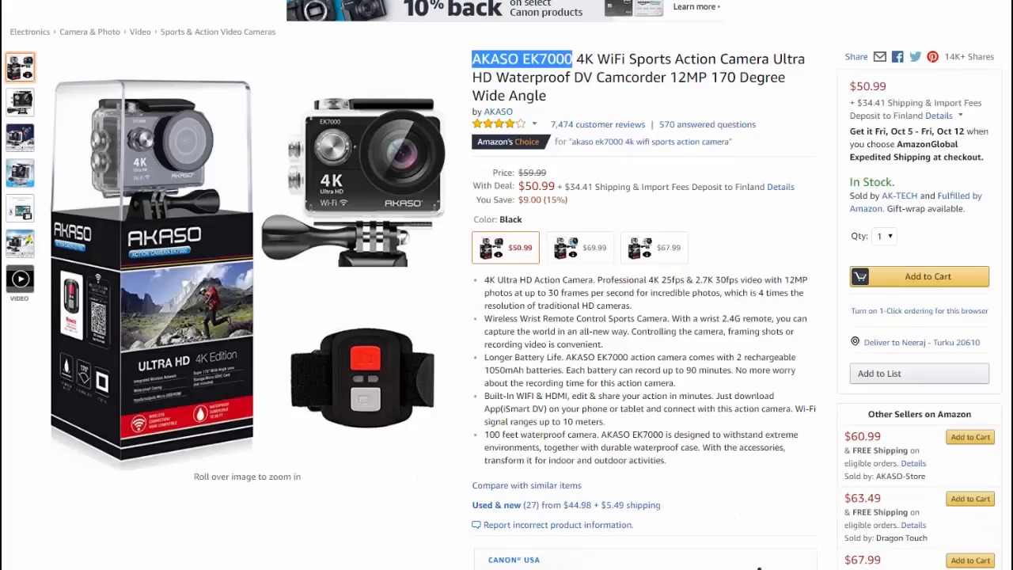
pyautogui.hotkey('alt', 'Left')
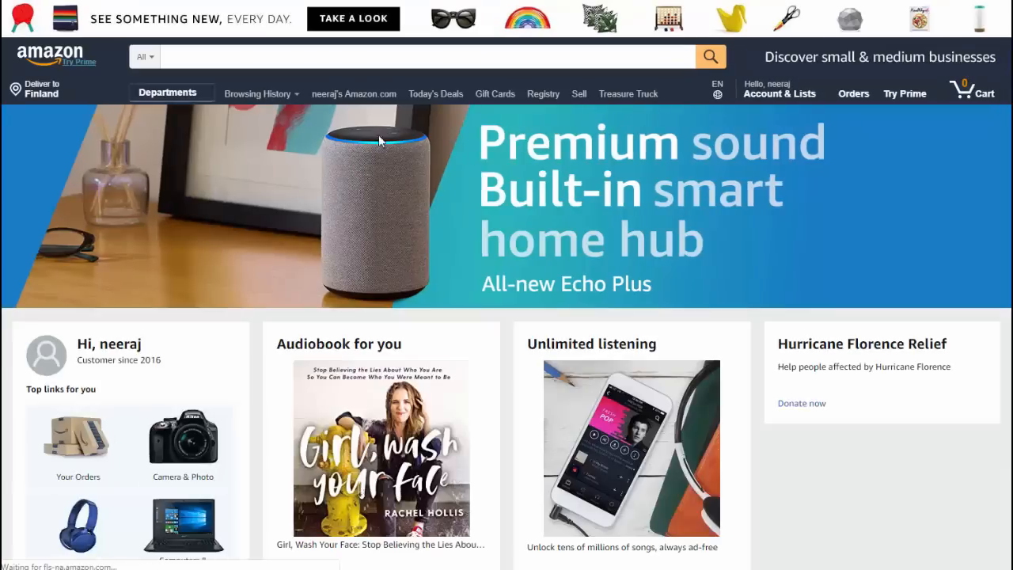
pyautogui.scroll(4, 407, 324)
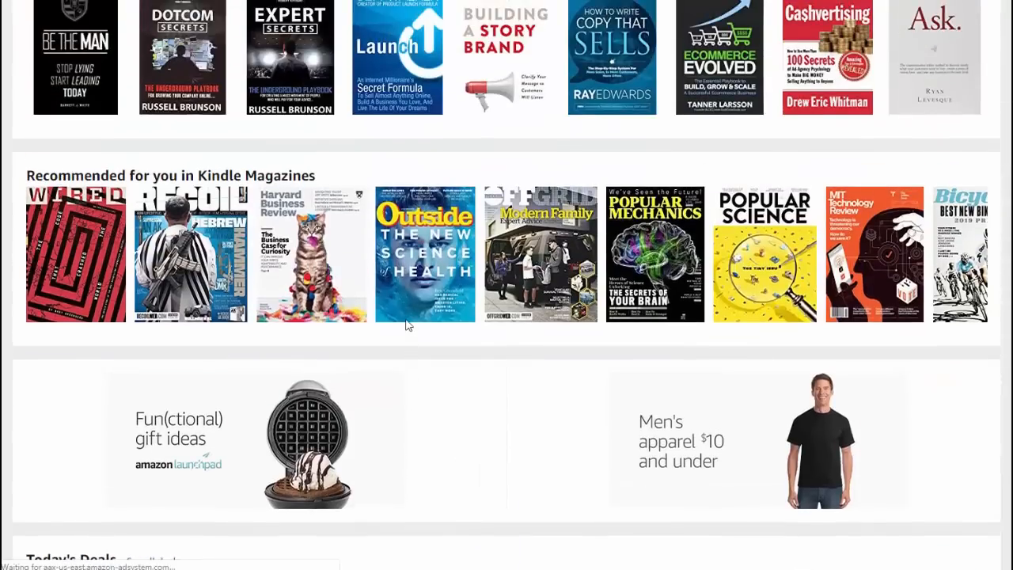
pyautogui.click(340, 393)
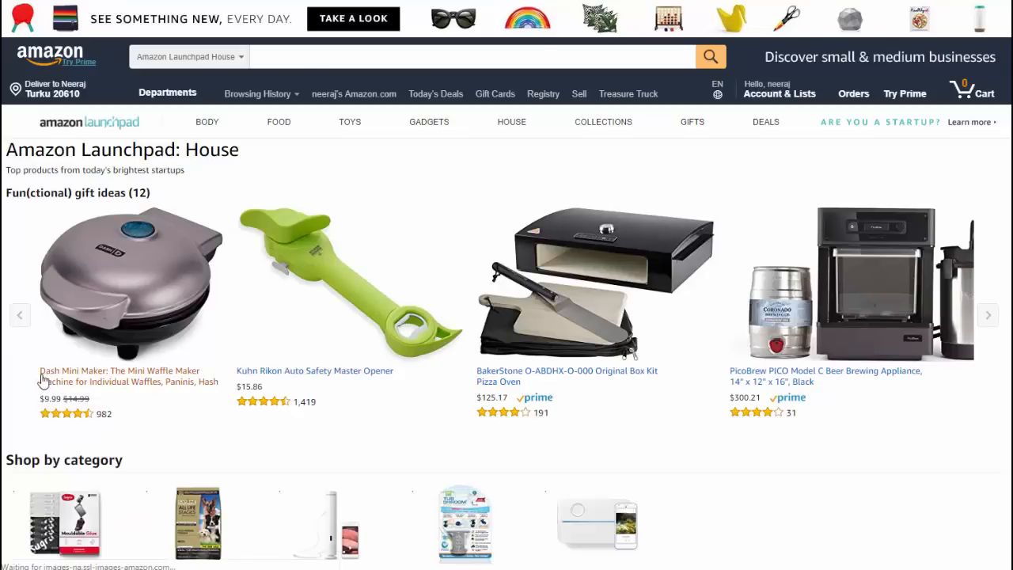
pyautogui.scroll(-3, 181, 445)
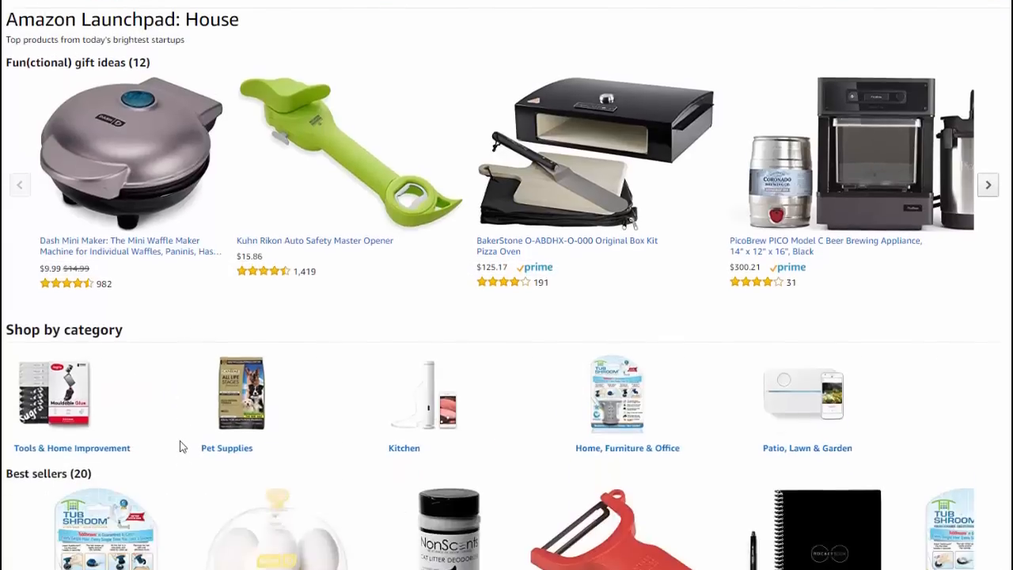
pyautogui.scroll(1, 252, 447)
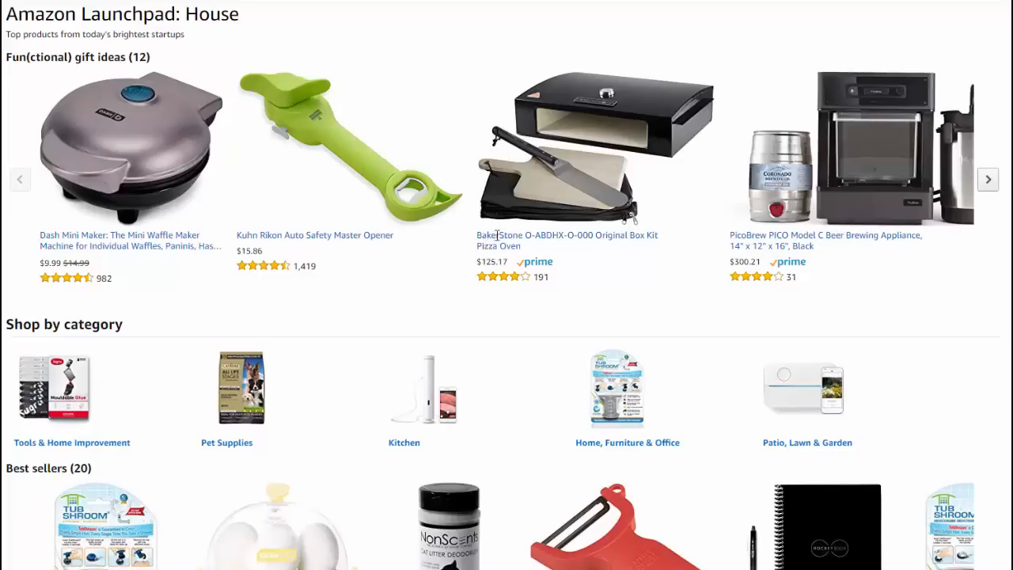
pyautogui.moveTo(498, 235); pyautogui.dragTo(527, 235)
pyautogui.click(535, 252)
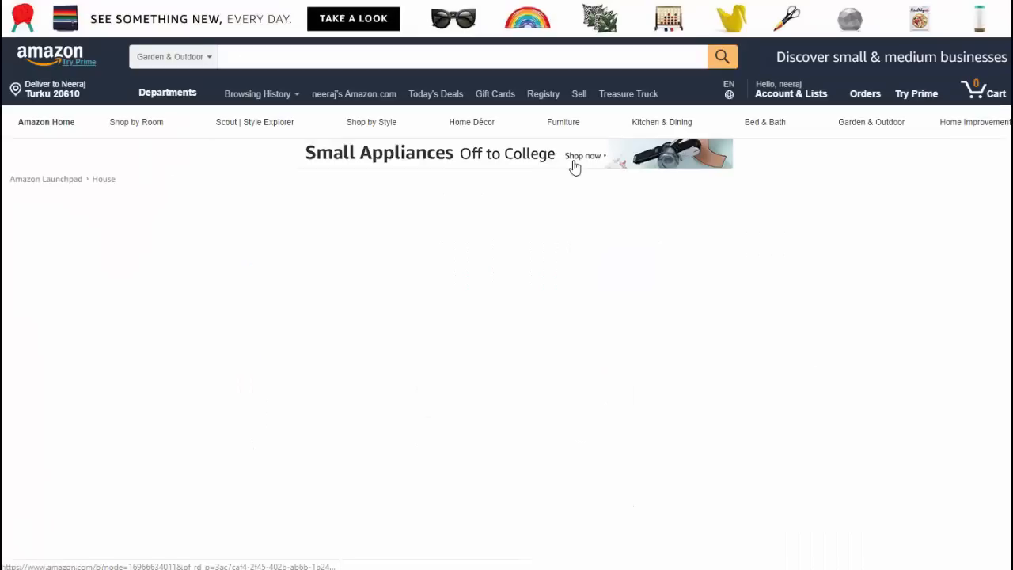
# - Copy the model name 'BakerStone O-ABDHX-O-000' and return to the AliExpress tab
pyautogui.moveTo(473, 208); pyautogui.dragTo(727, 208)
pyautogui.moveTo(642, 207)
pyautogui.mouseDown()
pyautogui.moveTo(603, 207)
pyautogui.moveTo(660, 207)
pyautogui.mouseUp()
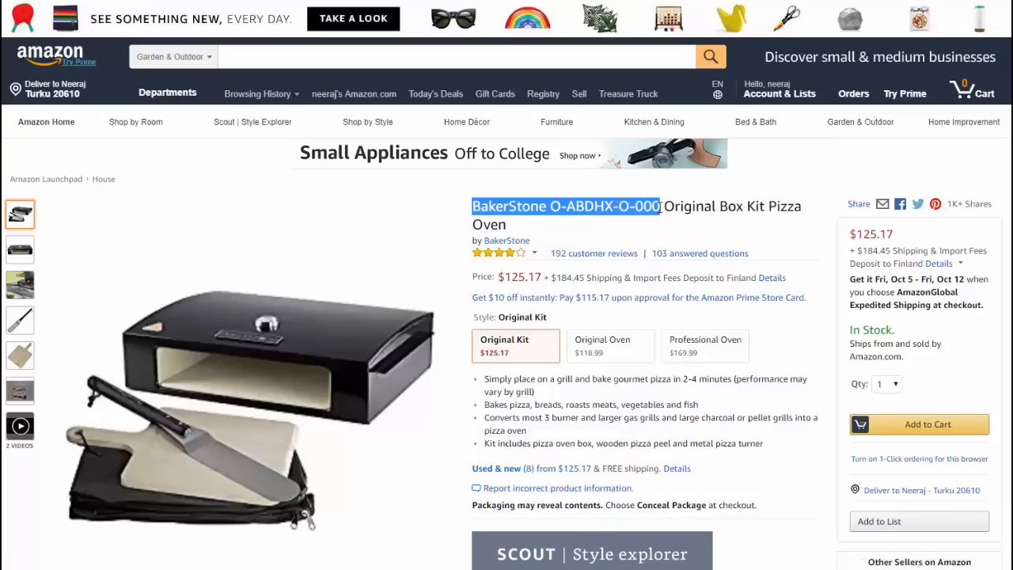
pyautogui.hotkey('ctrl', 'c')
pyautogui.hotkey('ctrl', 'Tab')
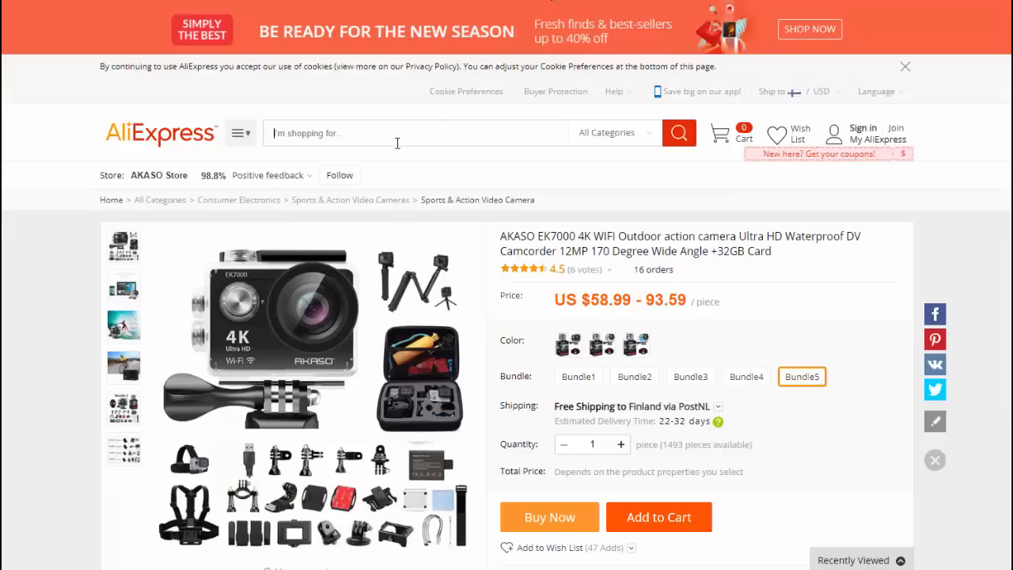
# - Search AliExpress for the pasted BakerStone model name
pyautogui.click(398, 141)
pyautogui.hotkey('ctrl', 'v')
pyautogui.click(678, 140)
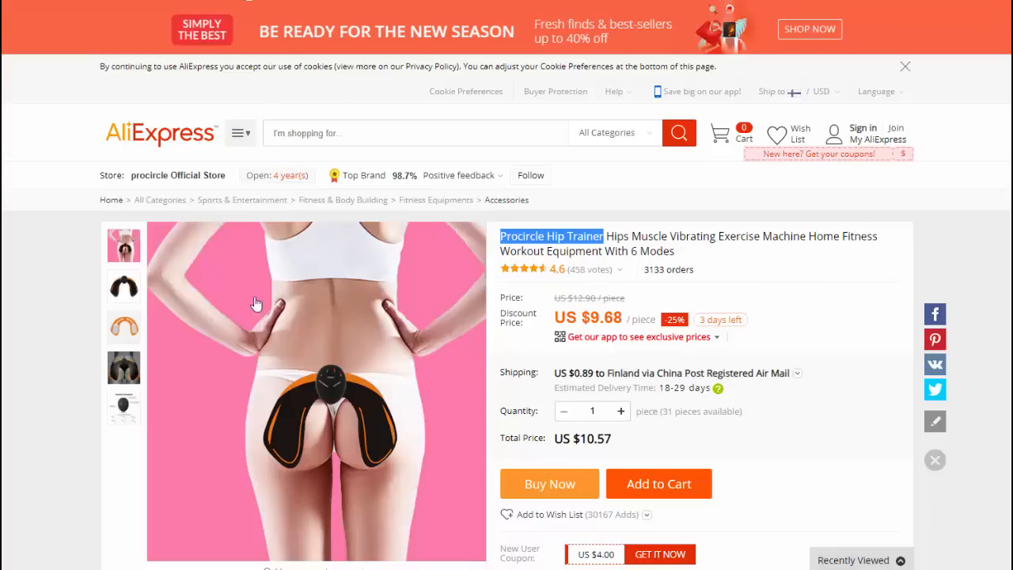
# - Show the hip trainer's orange pad product image
pyautogui.click(82, 231)
pyautogui.scroll(-1, 75, 274)
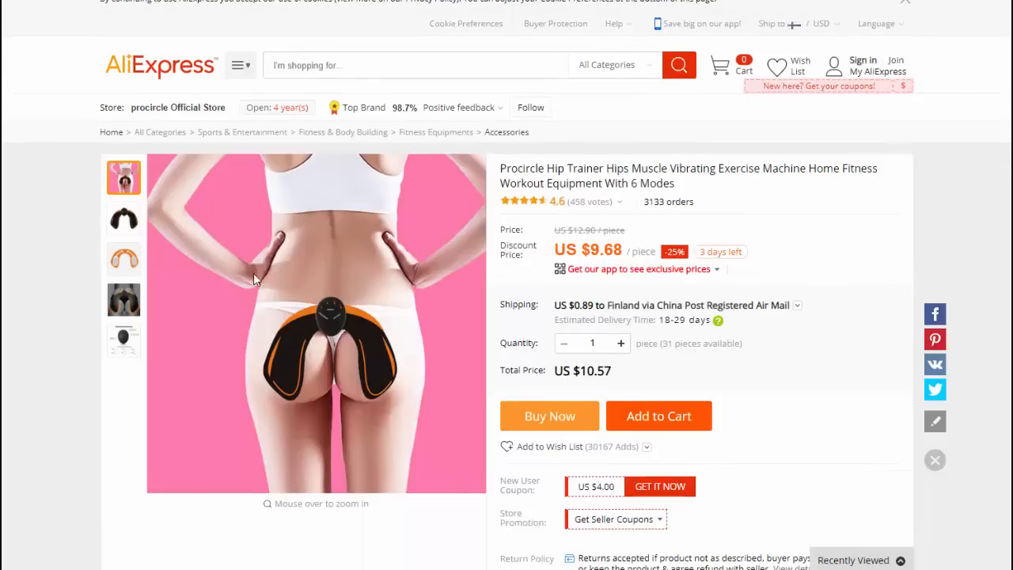
pyautogui.click(123, 258)
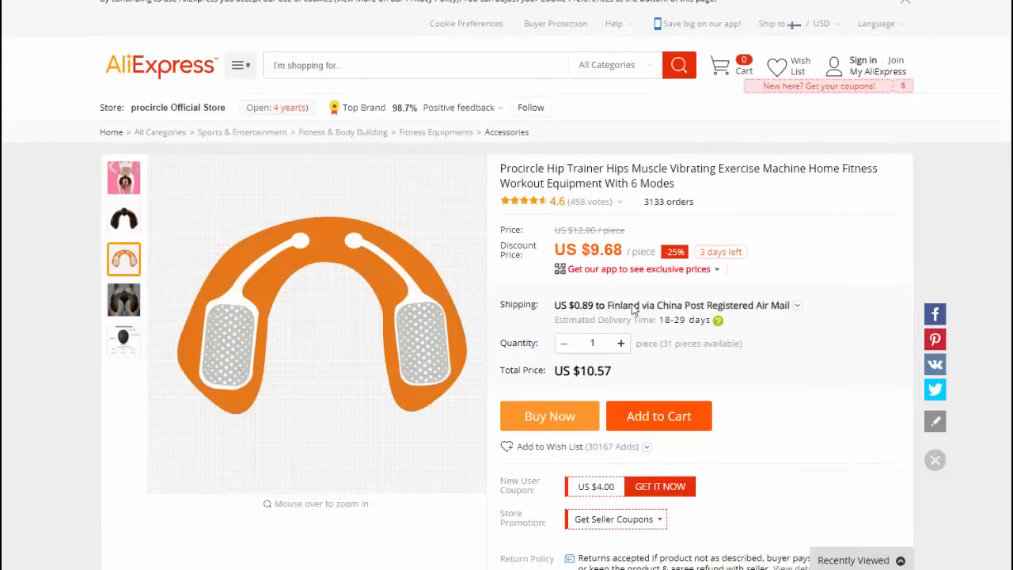
# - Raise the quantity repeatedly to compare totals and shipping, then reset it to 1
pyautogui.click(620, 342)
pyautogui.click(621, 343)
pyautogui.click(620, 343)
pyautogui.click(620, 342)
pyautogui.click(620, 343)
pyautogui.click(621, 343)
pyautogui.doubleClick(621, 343)
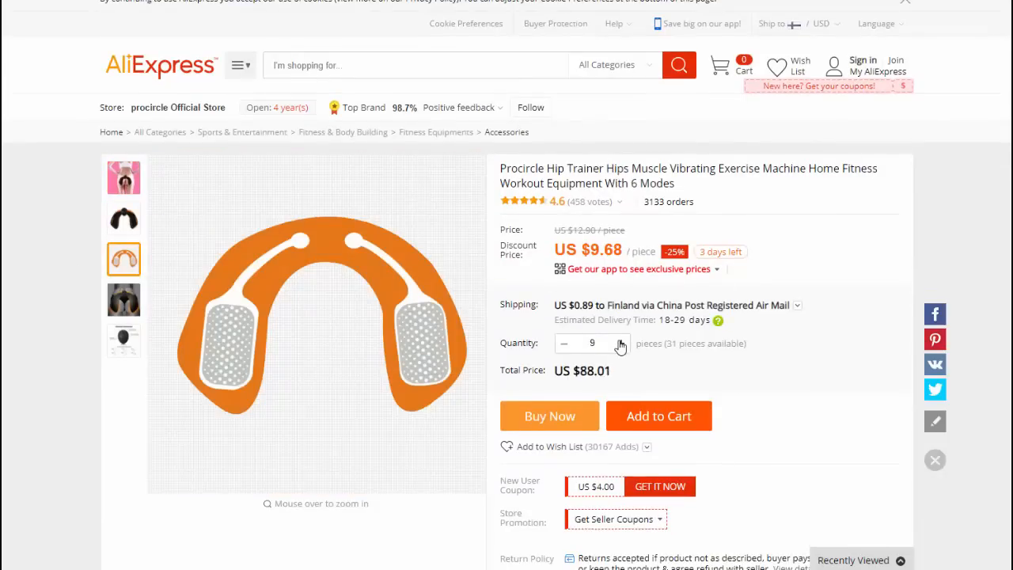
pyautogui.click(620, 343)
pyautogui.doubleClick(620, 342)
pyautogui.doubleClick(620, 342)
pyautogui.click(620, 343)
pyautogui.doubleClick(620, 342)
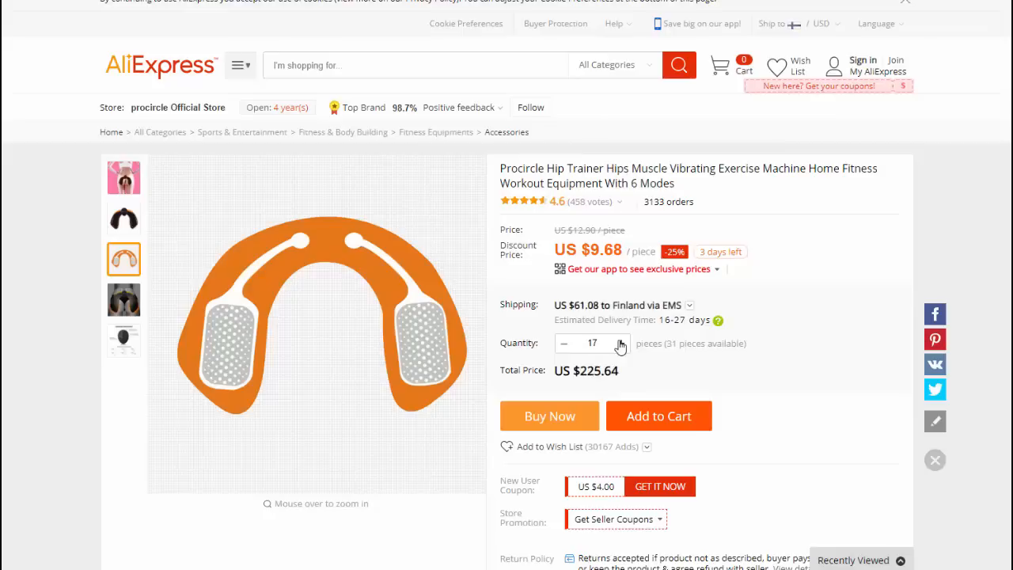
pyautogui.click(620, 342)
pyautogui.click(621, 342)
pyautogui.click(565, 346)
pyautogui.moveTo(581, 343); pyautogui.dragTo(602, 344)
pyautogui.write('1')
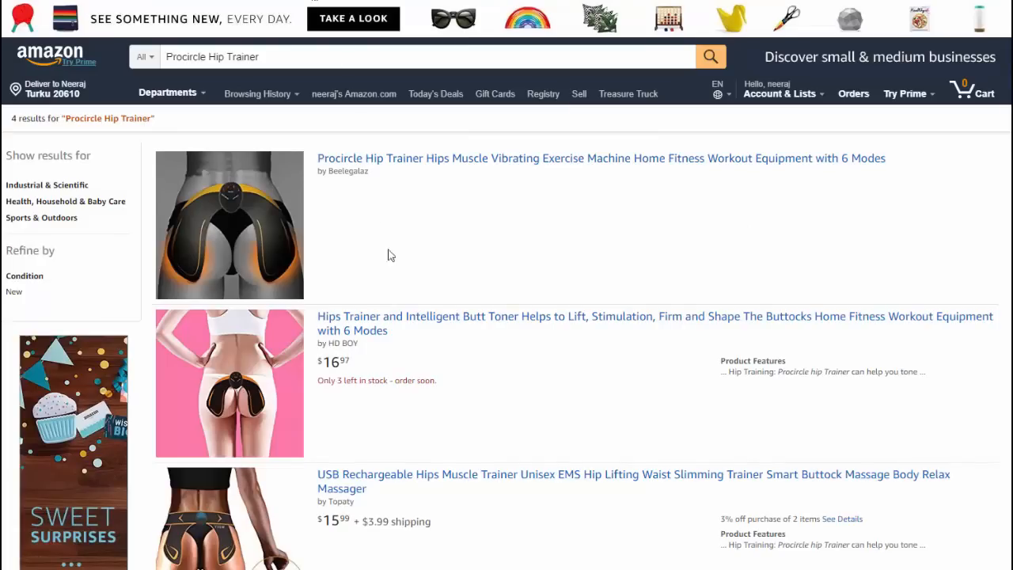
# - Scroll through Amazon's Procircle Hip Trainer results priced $16.97 and $15.99
pyautogui.scroll(-1, 408, 348)
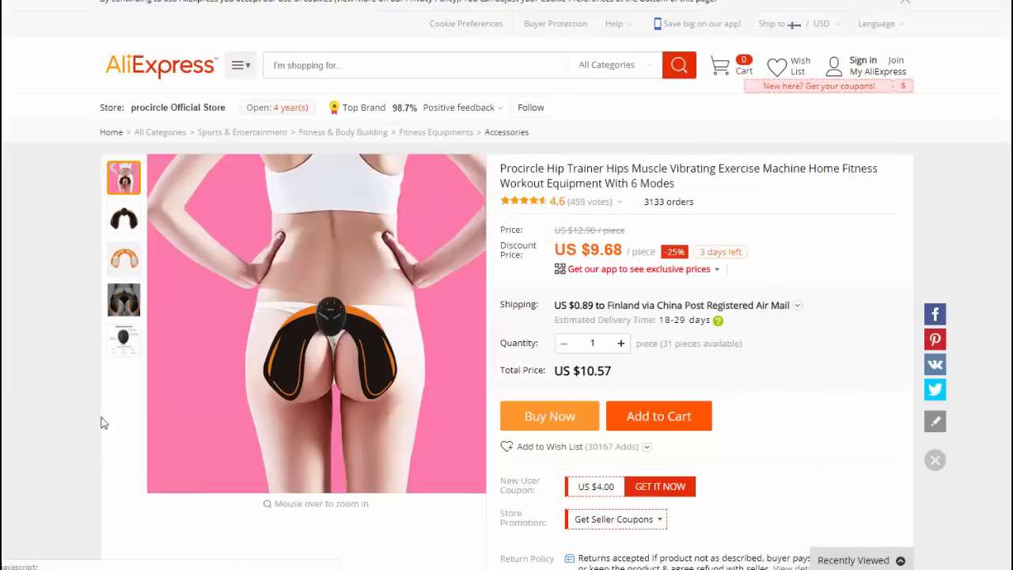
# - Show the hip trainer's operation description image on AliExpress
pyautogui.click(123, 219)
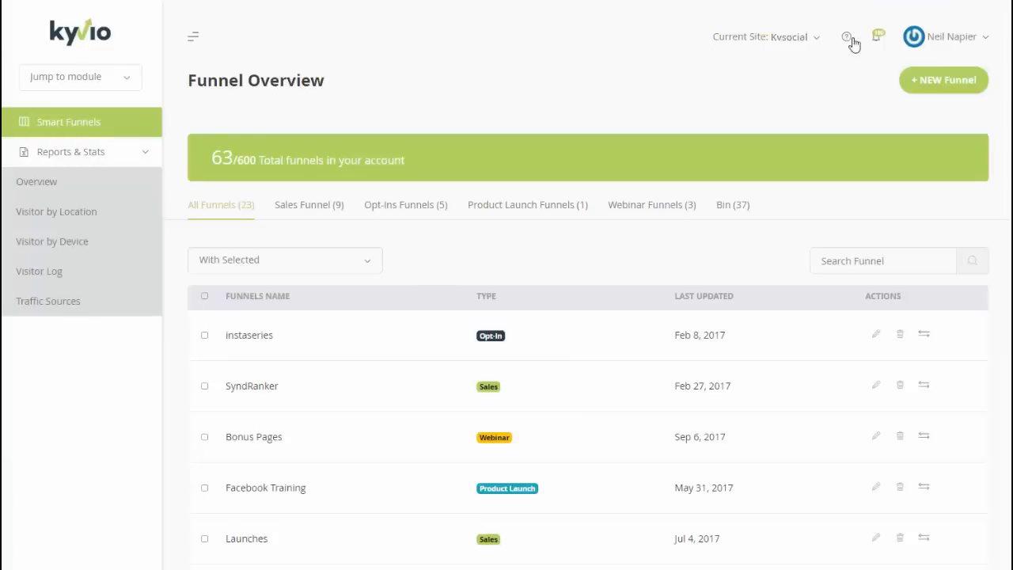
# - Create a LeadGen funnel without the Thank You Page, using the Yoga Teaching template
pyautogui.click(940, 79)
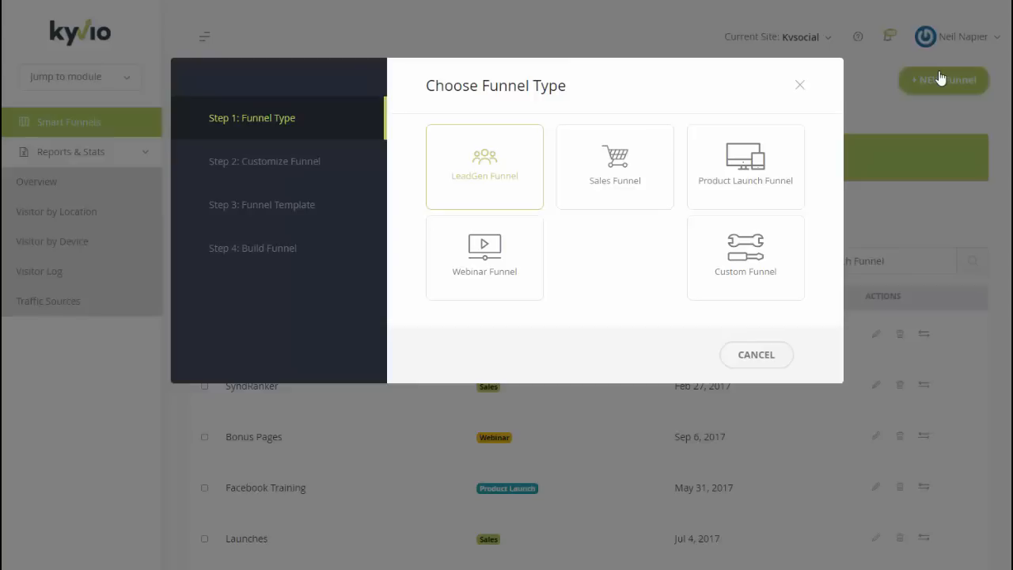
pyautogui.click(483, 194)
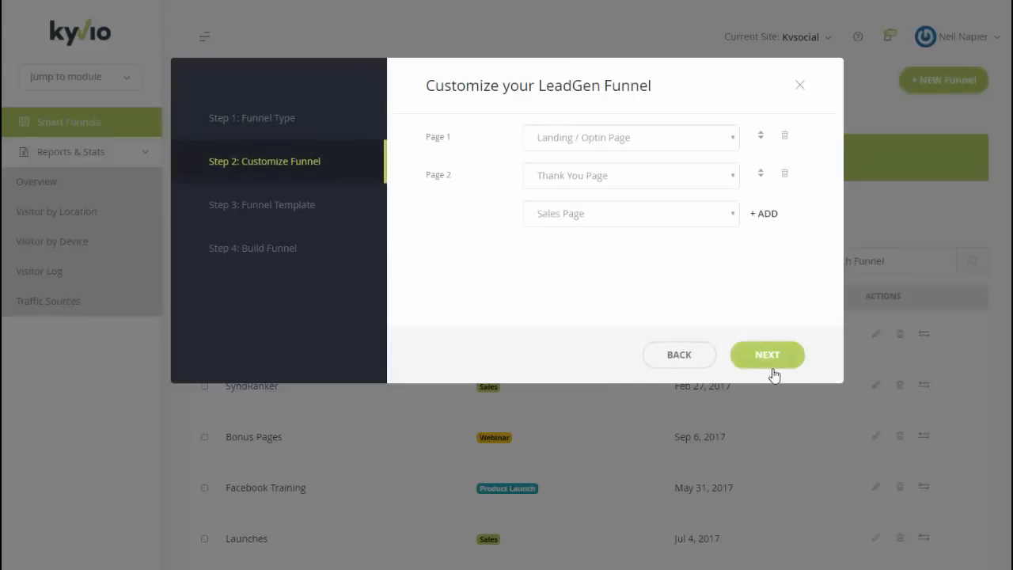
pyautogui.click(784, 174)
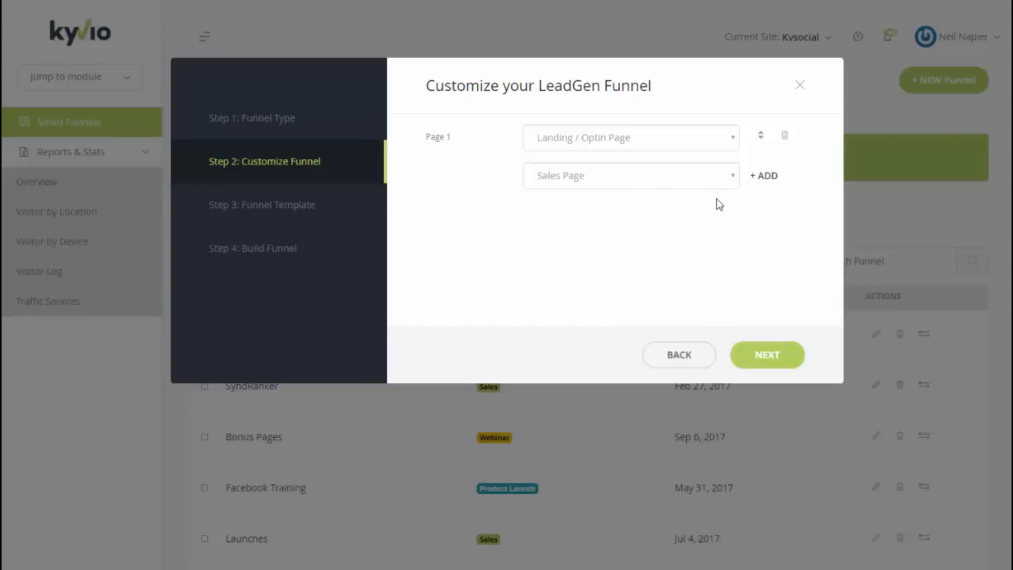
pyautogui.click(767, 355)
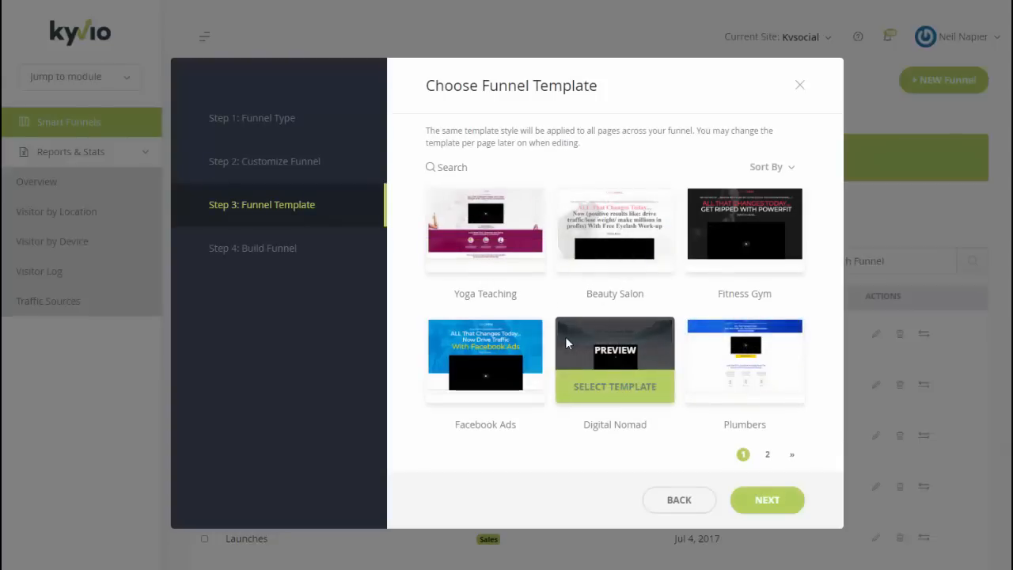
pyautogui.click(496, 260)
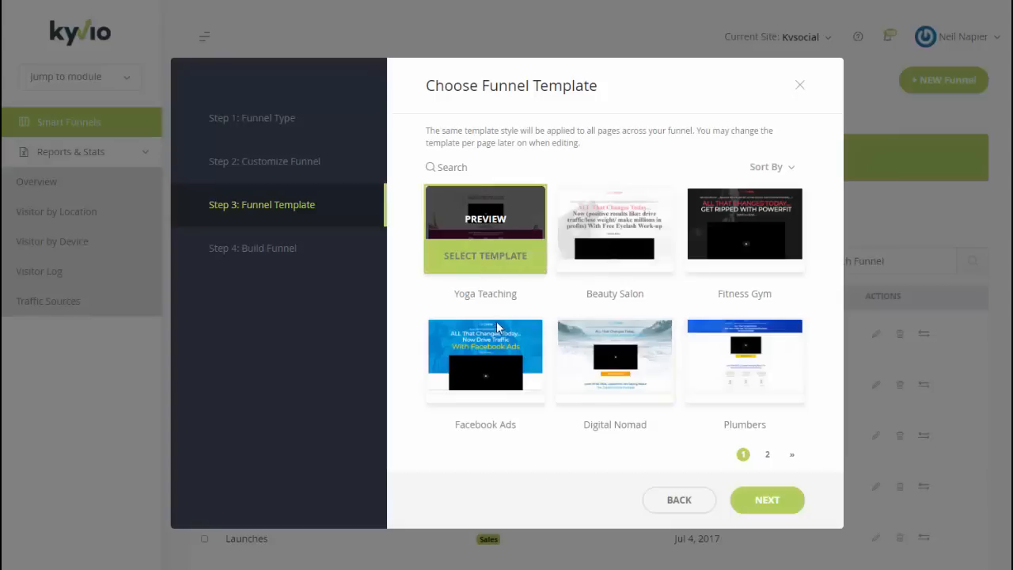
# - Name the new funnel 'Amazon Funnel' and create it
pyautogui.click(763, 506)
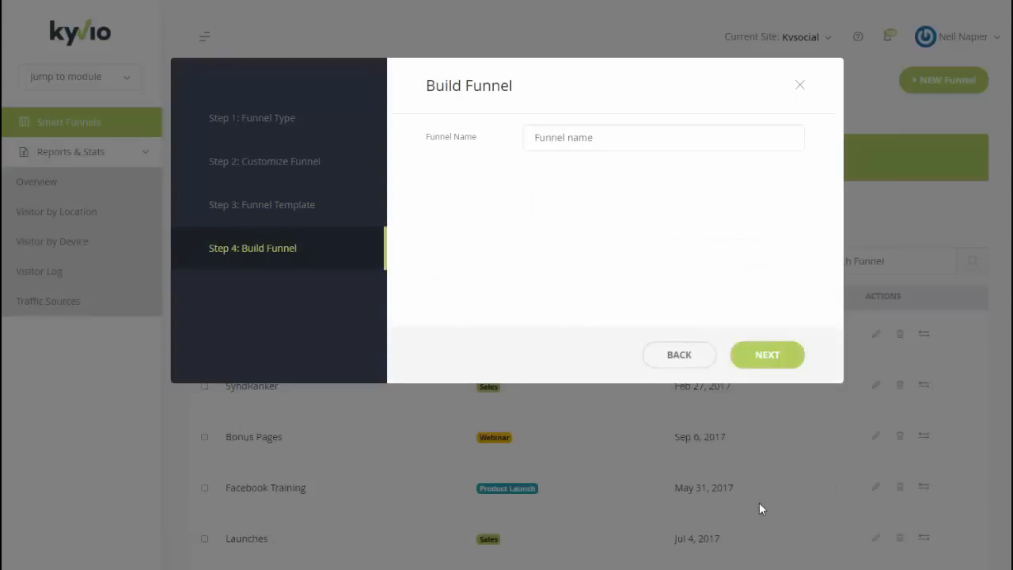
pyautogui.click(586, 143)
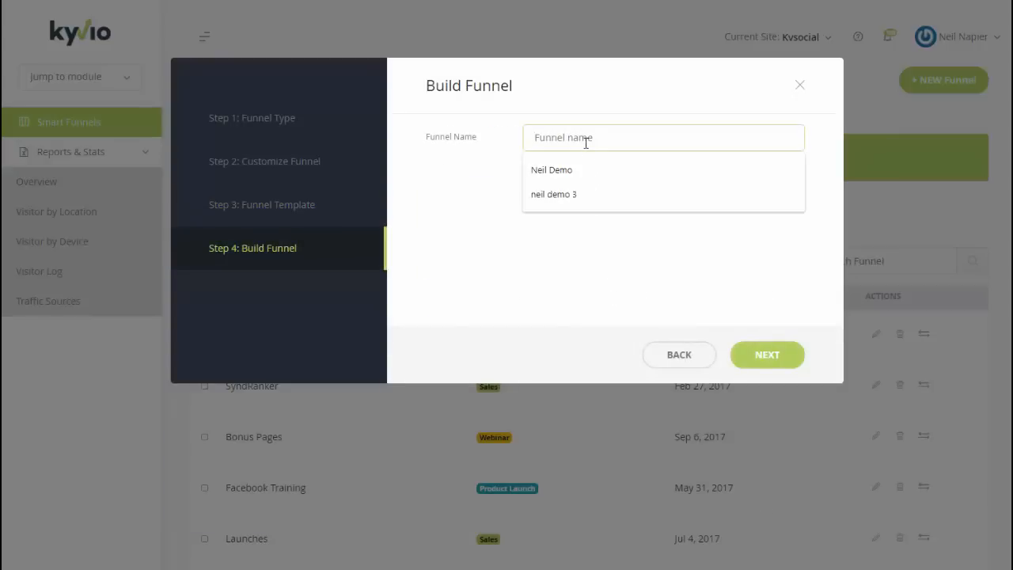
pyautogui.write('Amazon F')
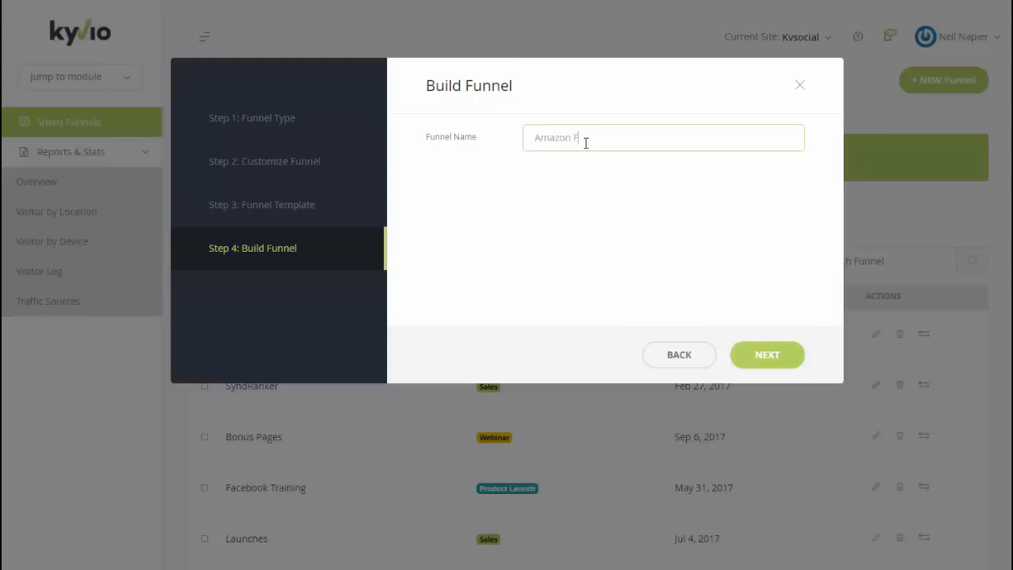
pyautogui.write('unnel')
pyautogui.click(741, 346)
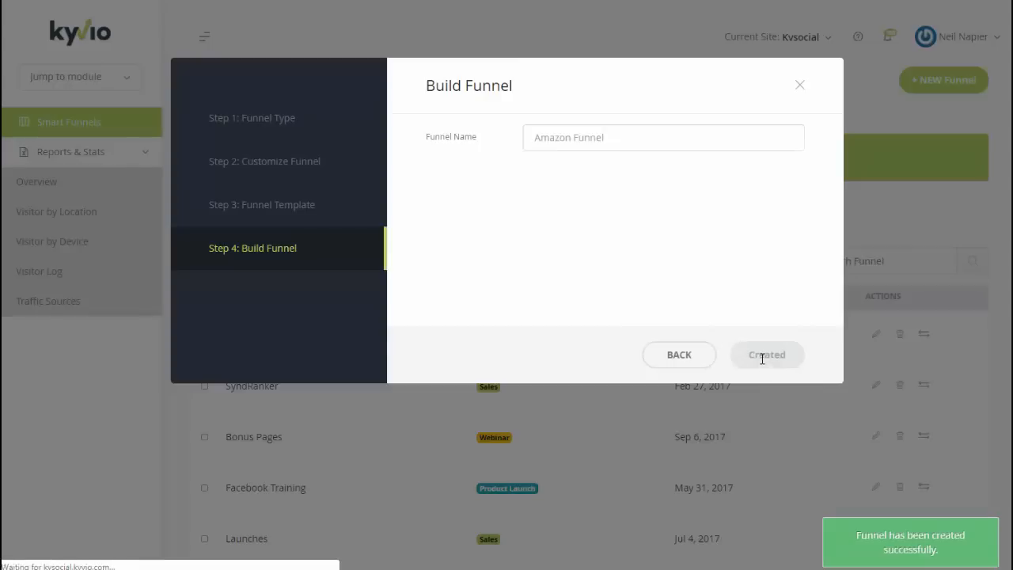
# - Open Amazon Funnel from page 3 of the funnel list
pyautogui.scroll(-4, 791, 427)
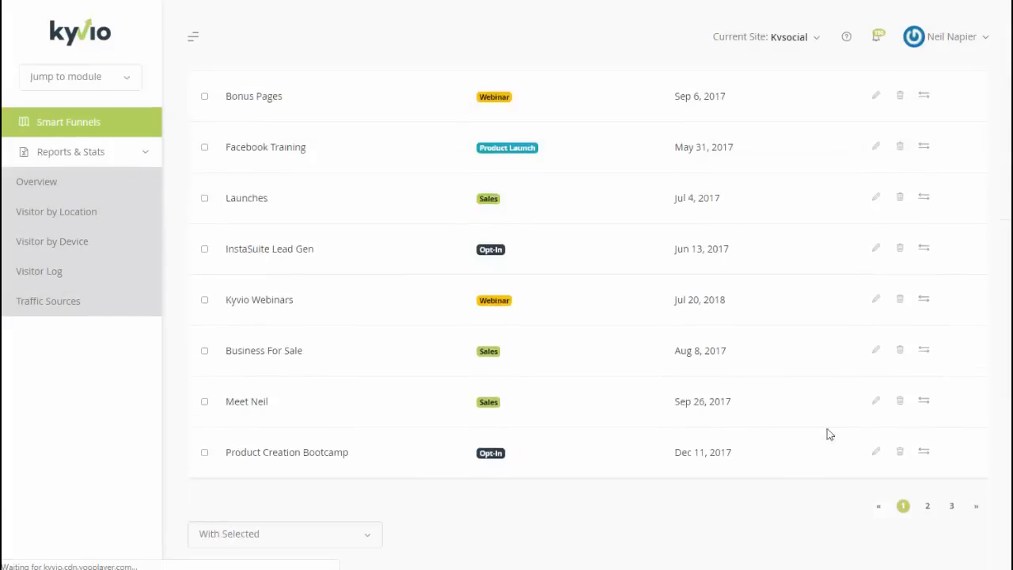
pyautogui.scroll(-1, 827, 433)
pyautogui.click(950, 451)
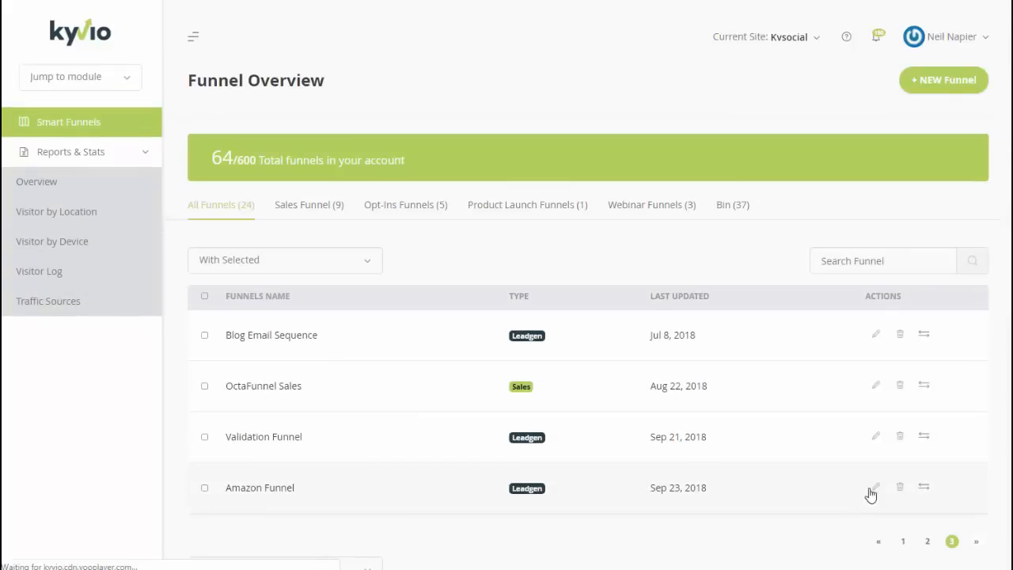
pyautogui.click(871, 492)
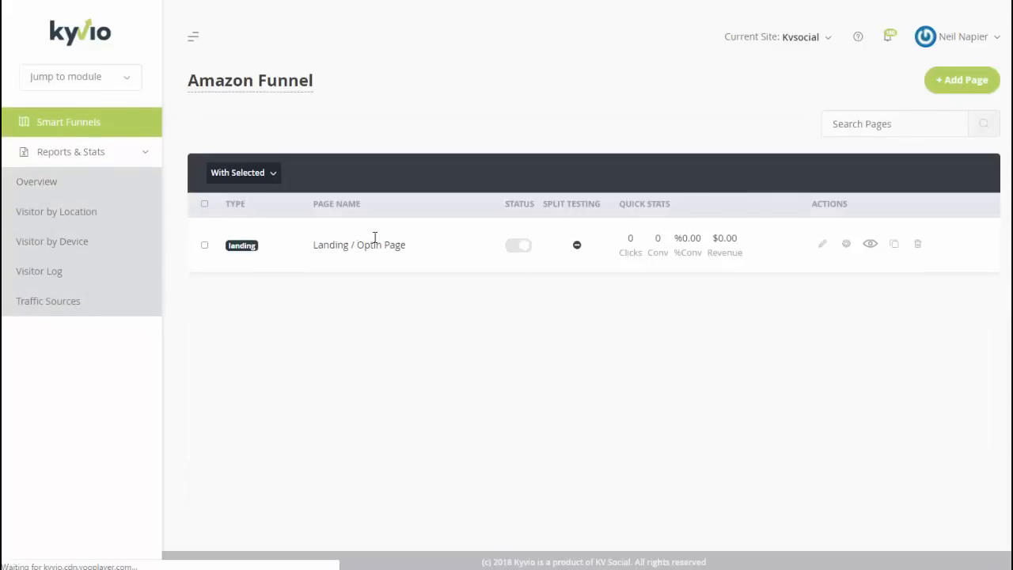
# - Switch the landing page Status on and delete its logo and navigation row
pyautogui.click(516, 247)
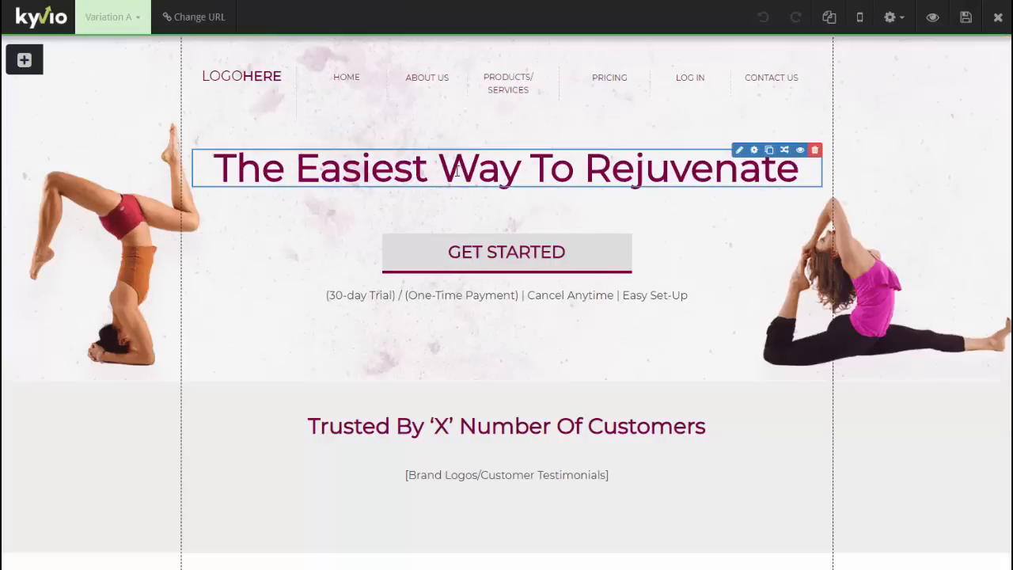
pyautogui.click(814, 64)
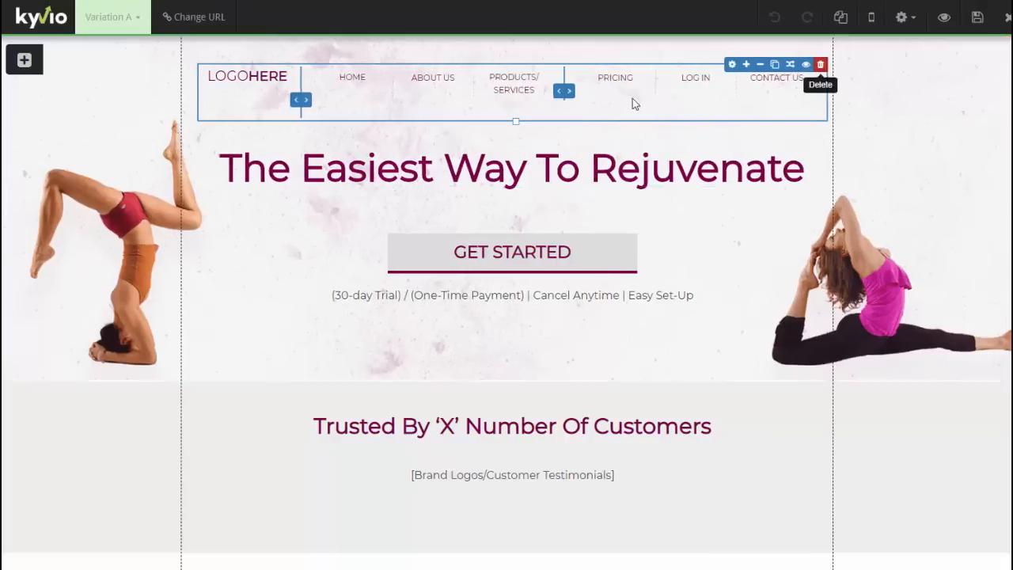
pyautogui.press('Return')
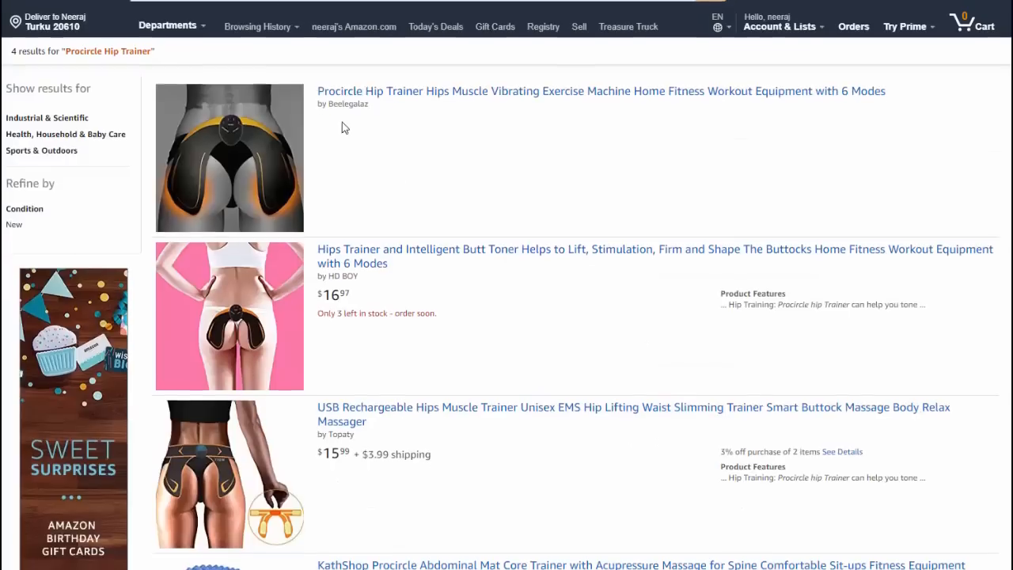
# - Open Amazon's $16.97 Hips Trainer and Intelligent Butt Toner listing and select its title and price
pyautogui.scroll(1, 364, 222)
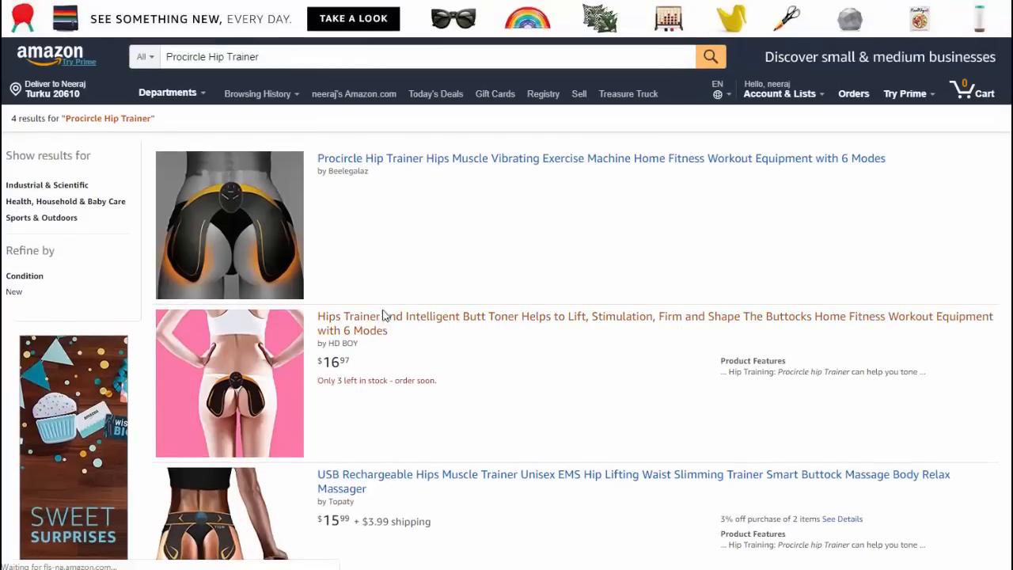
pyautogui.click(386, 317)
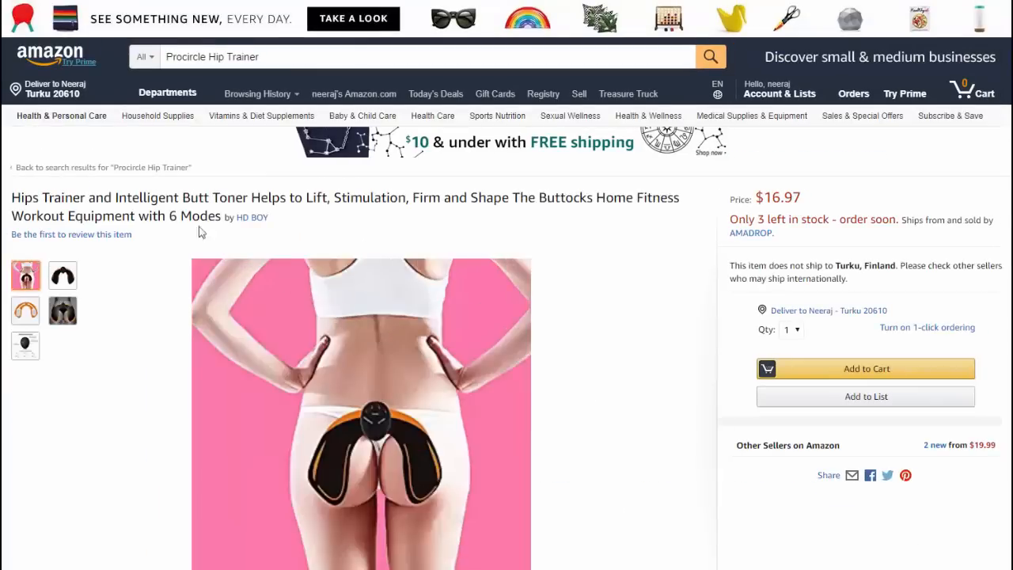
pyautogui.moveTo(11, 199); pyautogui.dragTo(222, 222)
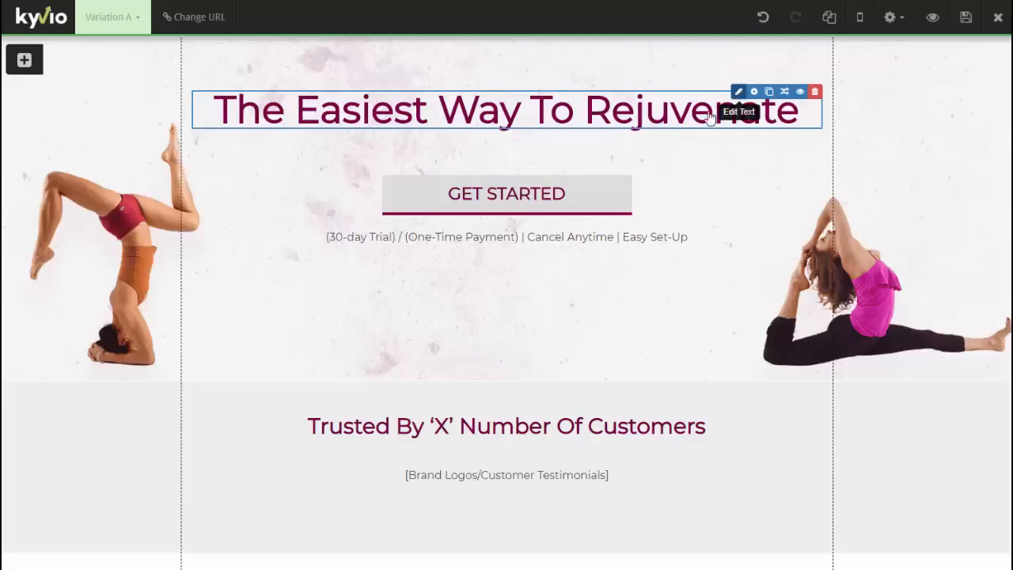
# - Try pasting the Amazon product title into the headline, undoing the formatted pastes
pyautogui.click(739, 92)
pyautogui.hotkey('ctrl', 'a')
pyautogui.hotkey('ctrl', 'v')
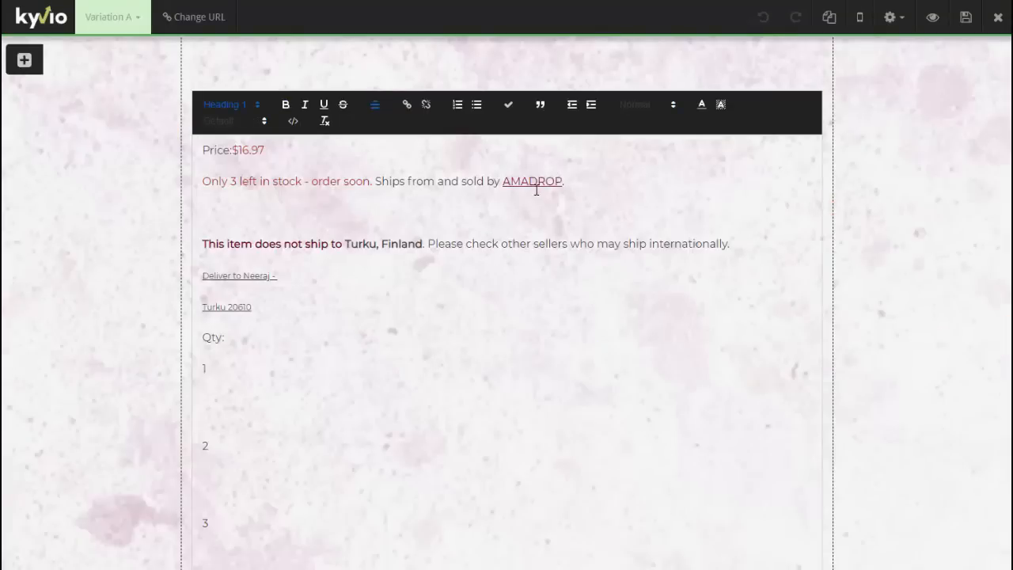
pyautogui.hotkey('ctrl', 'z')
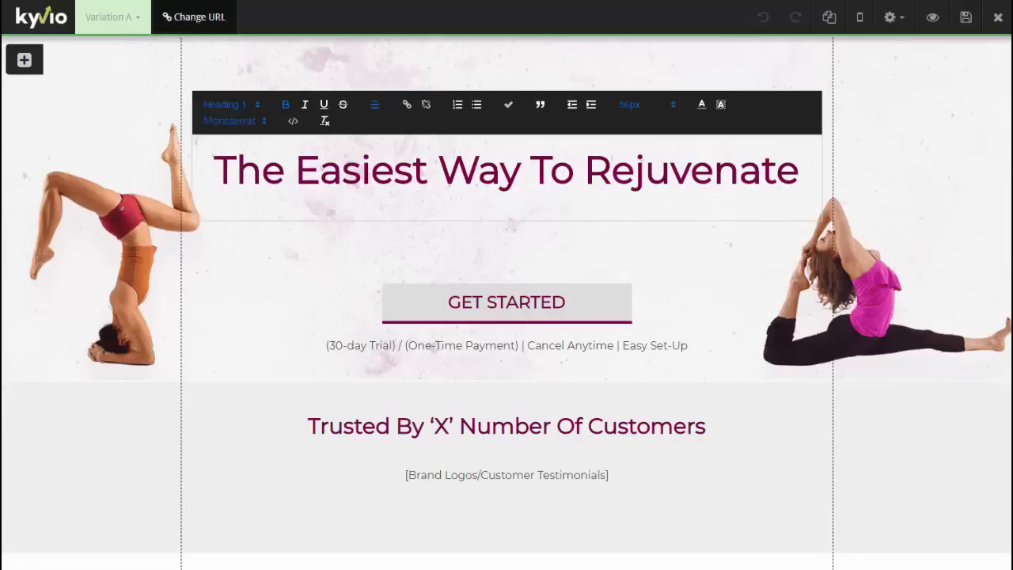
pyautogui.click(202, 1)
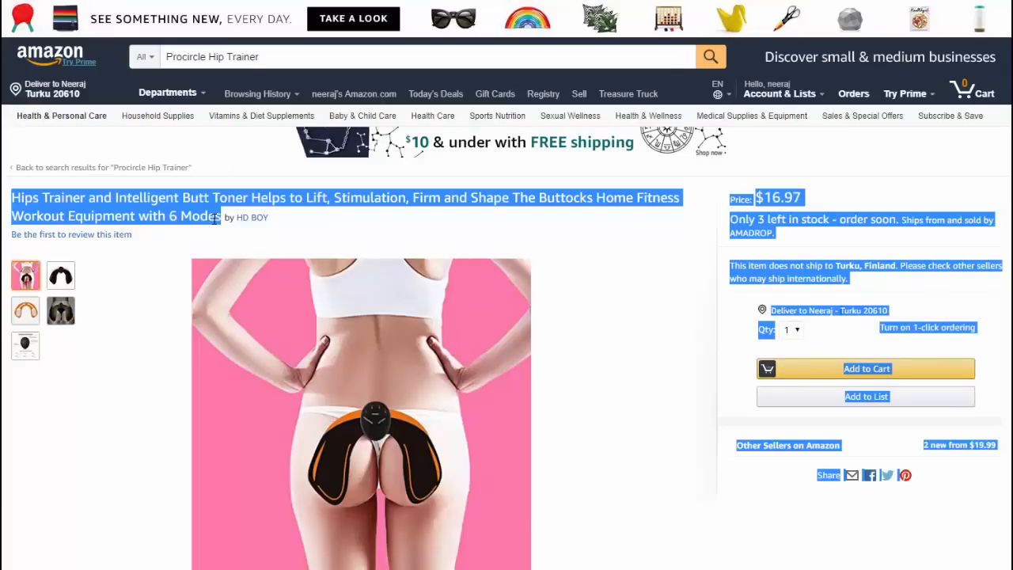
pyautogui.moveTo(216, 218); pyautogui.dragTo(13, 198)
pyautogui.hotkey('ctrl', 'c')
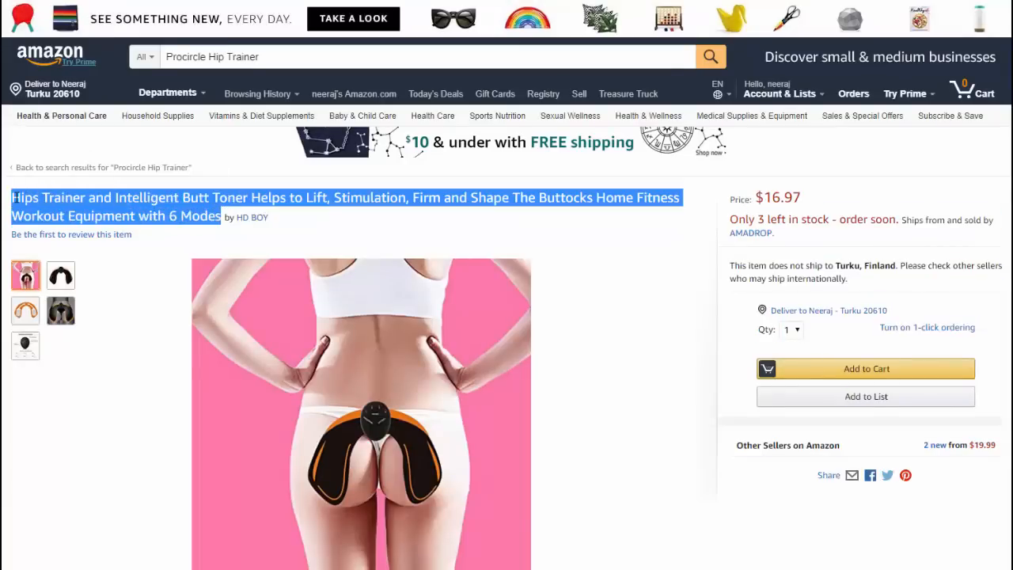
pyautogui.click(63, 1)
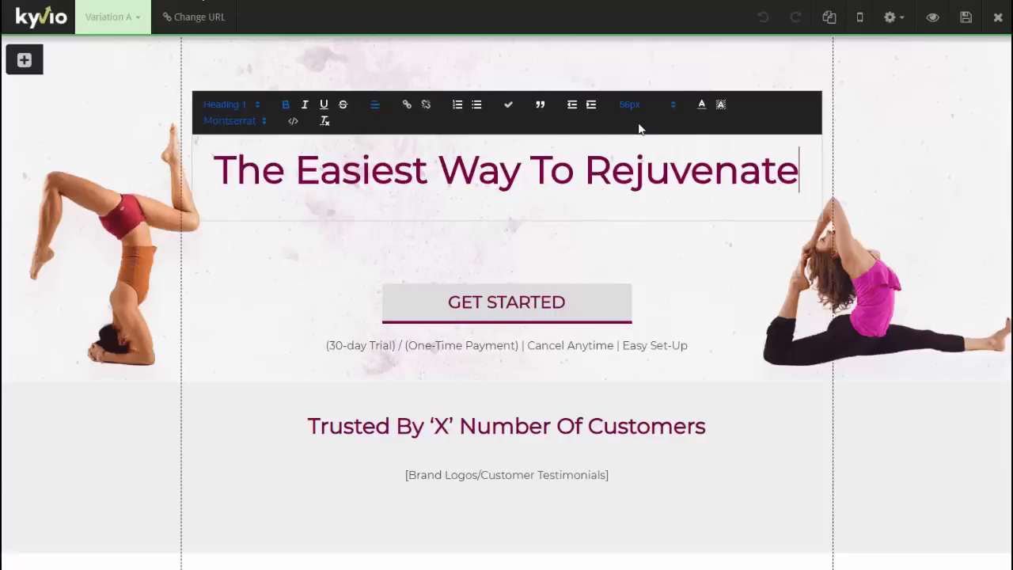
pyautogui.hotkey('ctrl', 'a')
pyautogui.hotkey('ctrl', 'v')
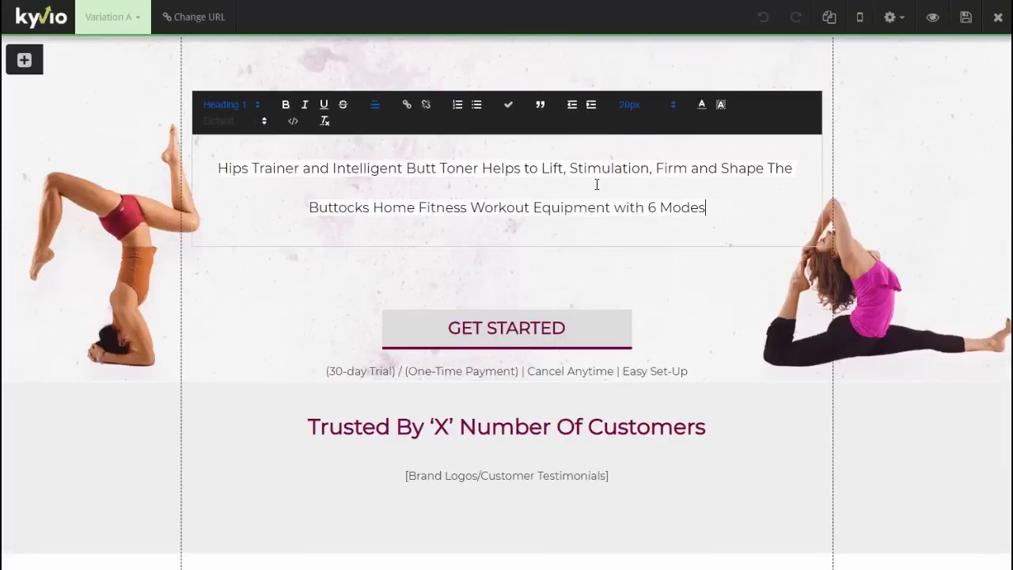
pyautogui.hotkey('ctrl', 'a')
pyautogui.hotkey('ctrl', 'c')
pyautogui.hotkey('ctrl', 'z')
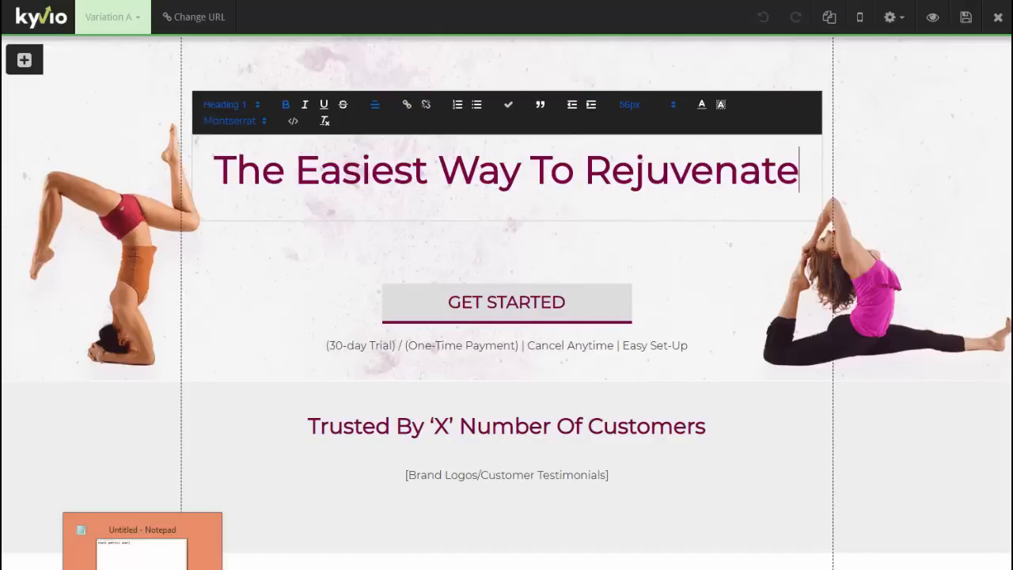
# - Strip the title's formatting in Notepad and paste the plain title over the headline
pyautogui.click(143, 569)
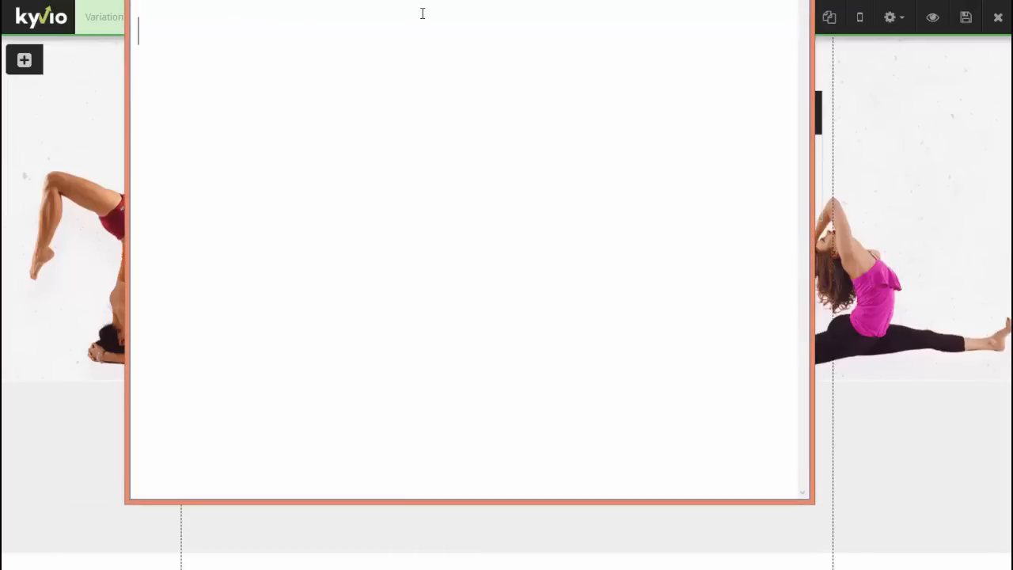
pyautogui.hotkey('ctrl', 'v')
pyautogui.hotkey('shift', 'Up')
pyautogui.hotkey('shift', 'Up')
pyautogui.hotkey('shift', 'Home')
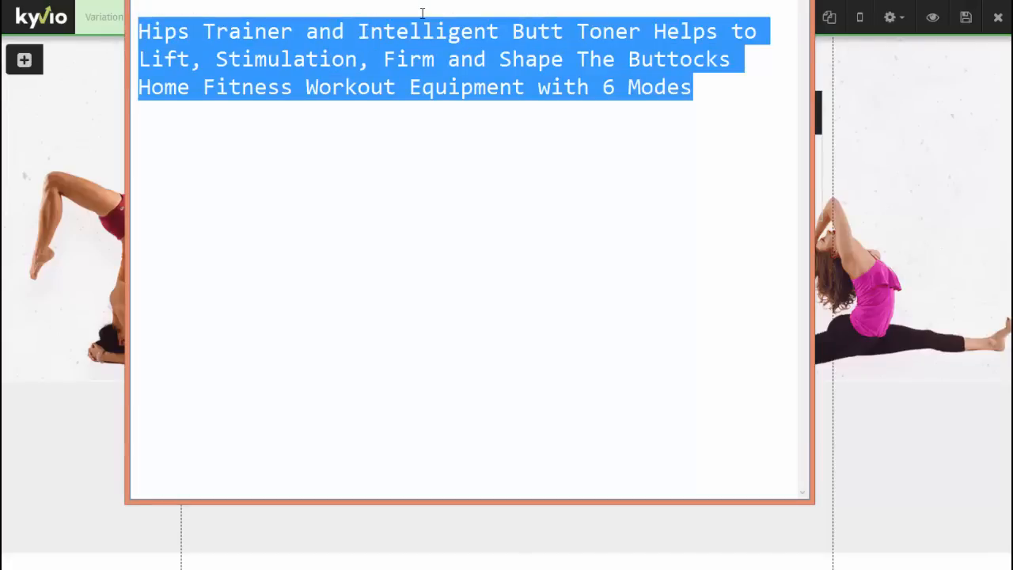
pyautogui.hotkey('alt', 'Tab')
pyautogui.click(576, 190)
pyautogui.hotkey('ctrl', 'a')
pyautogui.hotkey('ctrl', 'v')
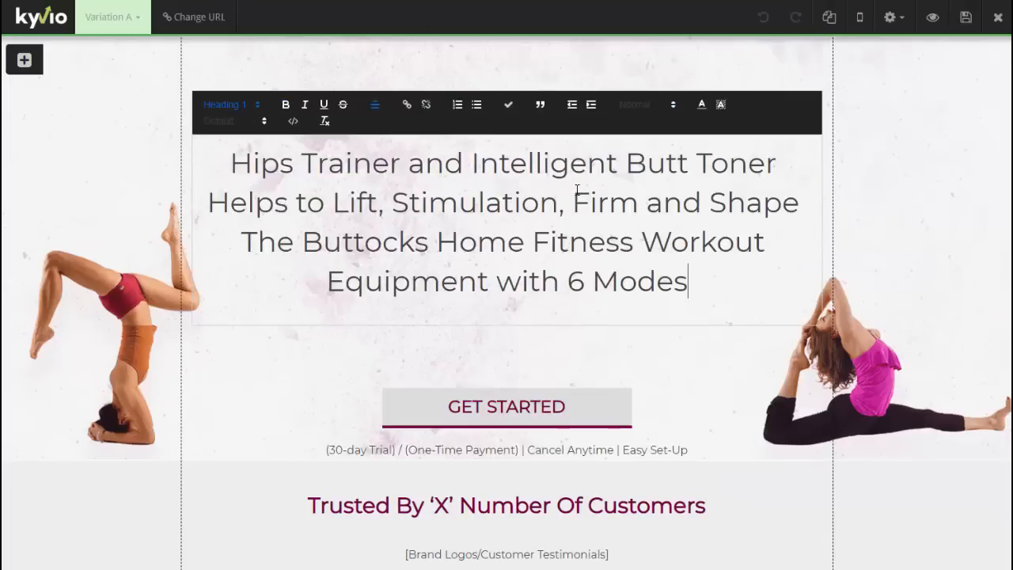
# - Colour the new product-title headline dark red
pyautogui.hotkey('ctrl', 'a')
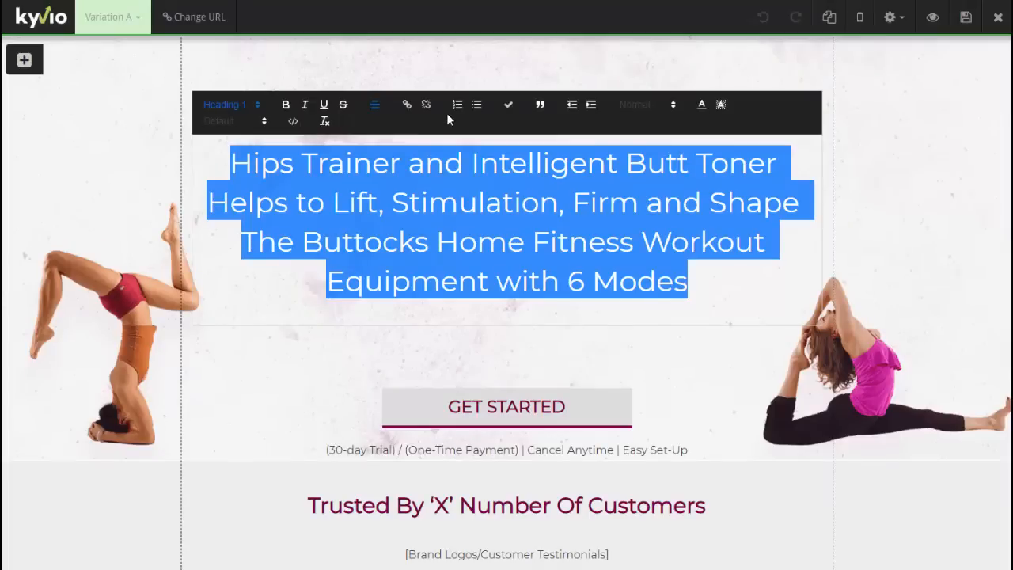
pyautogui.click(701, 103)
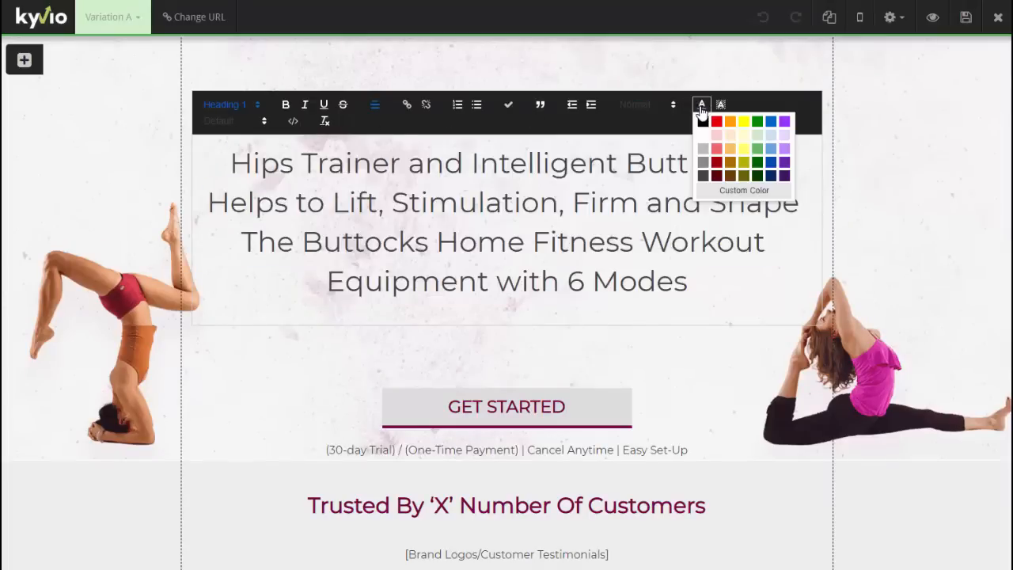
pyautogui.click(717, 163)
pyautogui.click(712, 313)
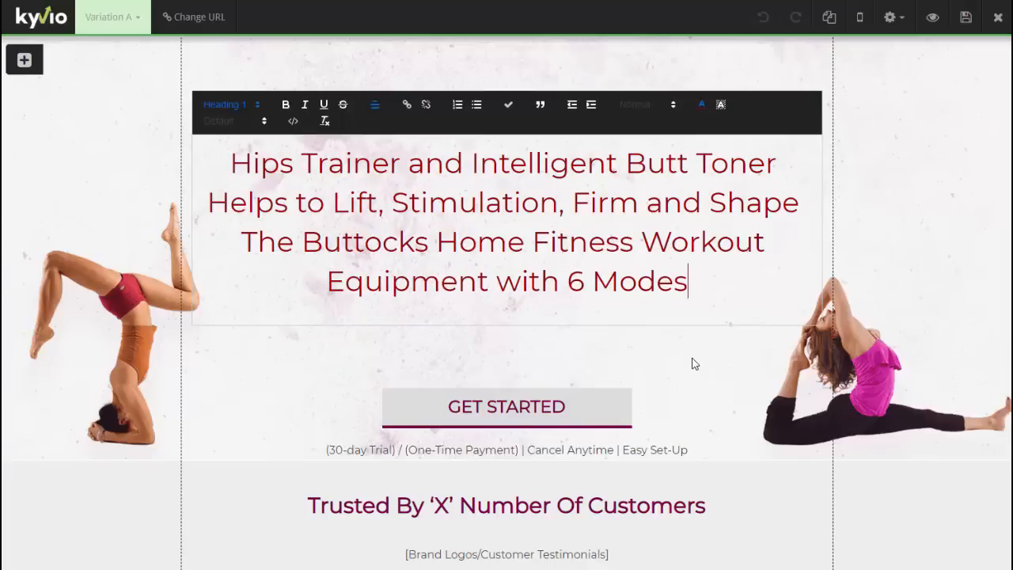
pyautogui.click(692, 362)
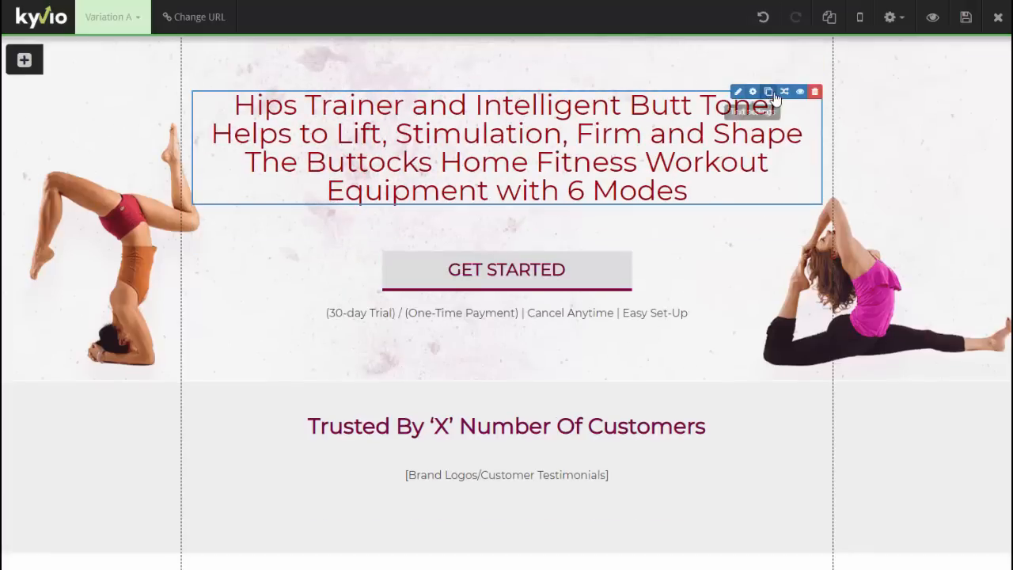
pyautogui.click(737, 92)
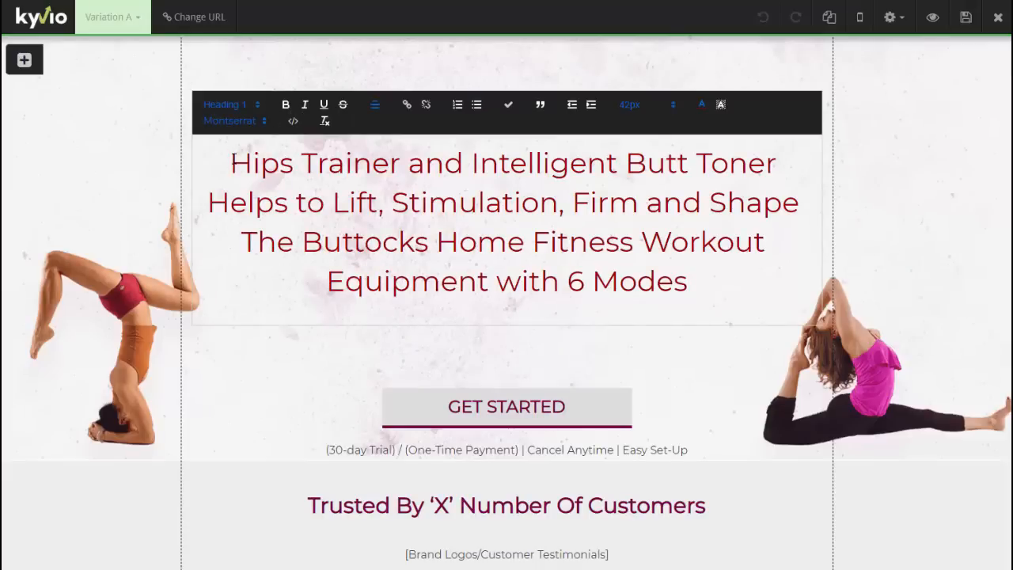
# - Add 'LIMITED TIME 30% DISCOUNT ON' as its own line above the product title
pyautogui.click(228, 163)
pyautogui.write('LIMITED TIME ')
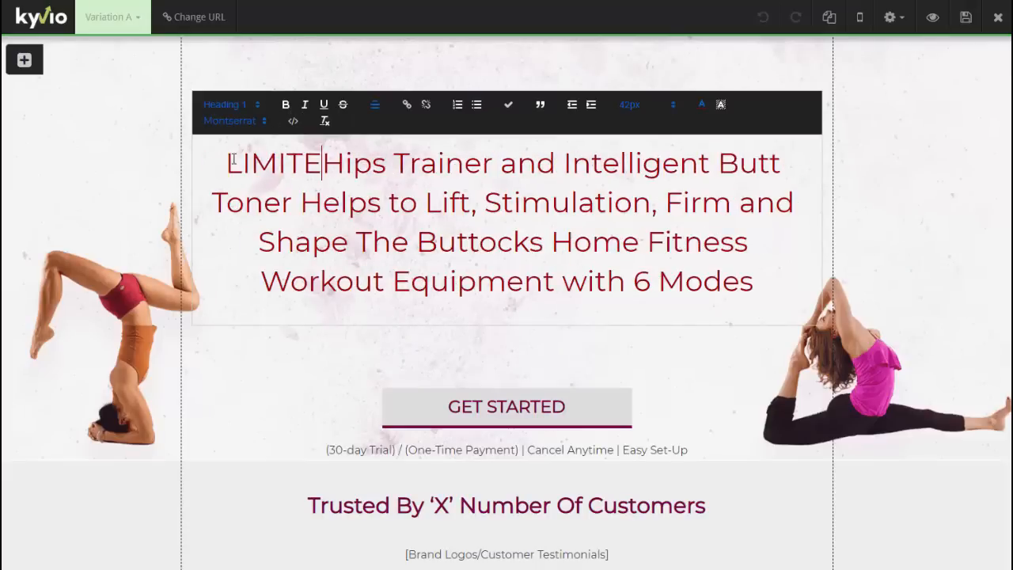
pyautogui.write('30% DISCOUNT O')
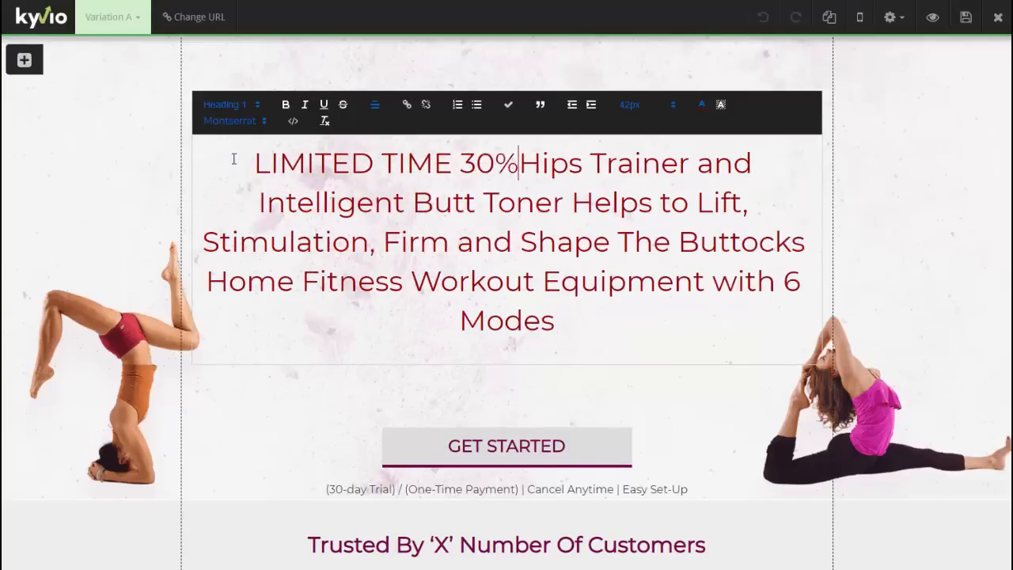
pyautogui.write('N')
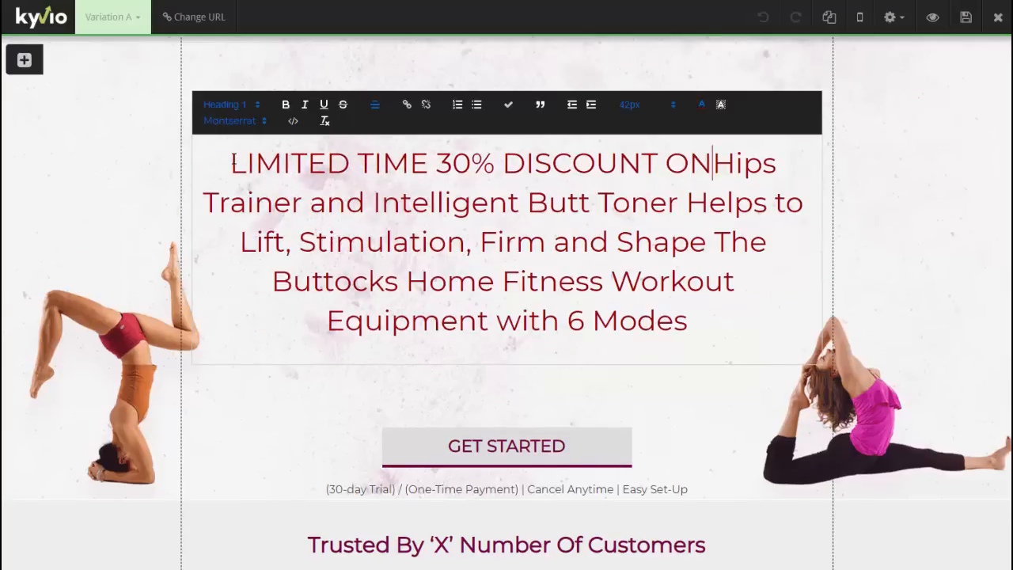
pyautogui.press('Return')
# - Shrink the product title paragraph to 30px
pyautogui.hotkey('shift', 'Down')
pyautogui.hotkey('shift', 'Down')
pyautogui.hotkey('shift', 'Down')
pyautogui.hotkey('shift', 'Down')
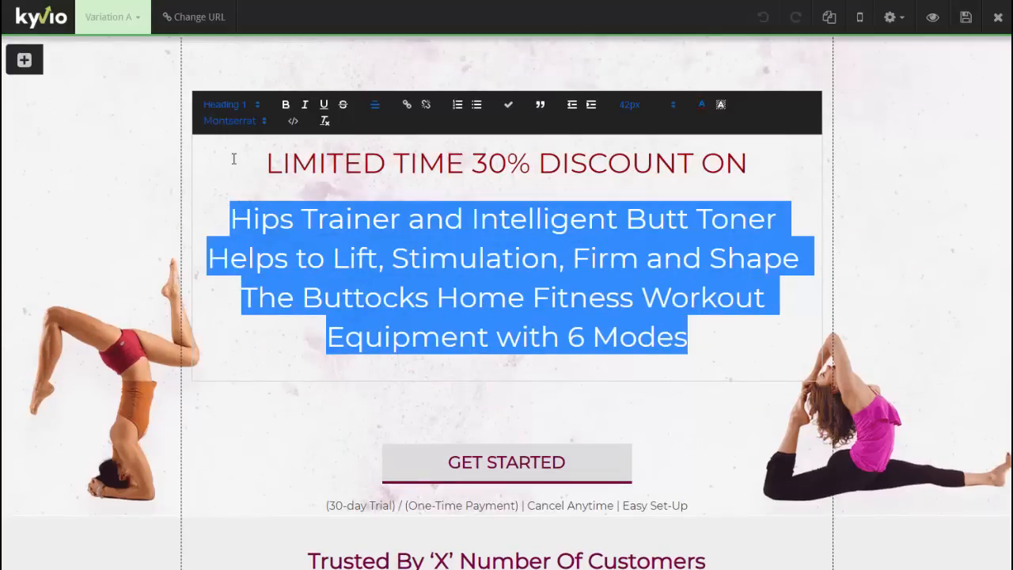
pyautogui.click(651, 106)
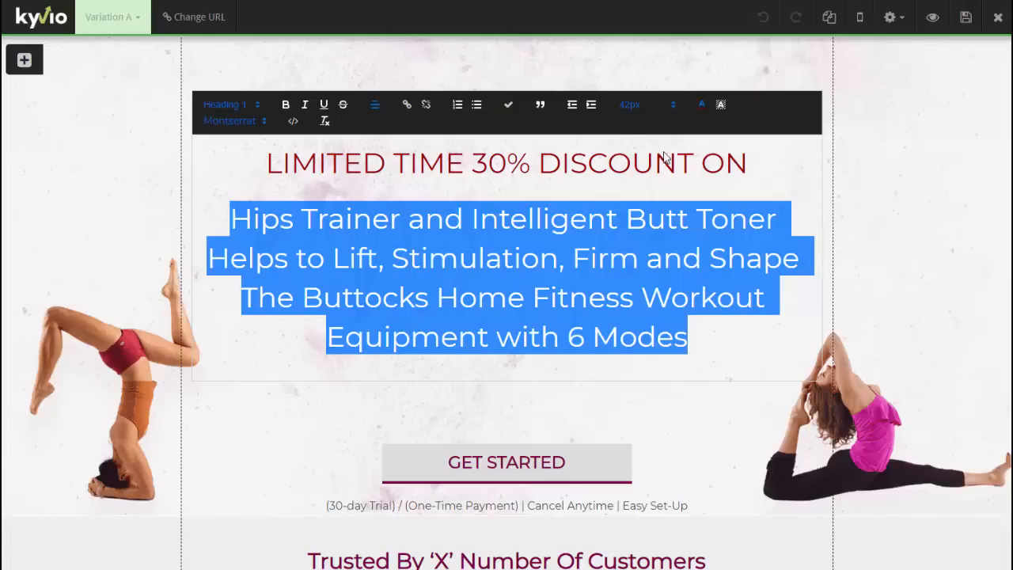
pyautogui.scroll(-3, 671, 191)
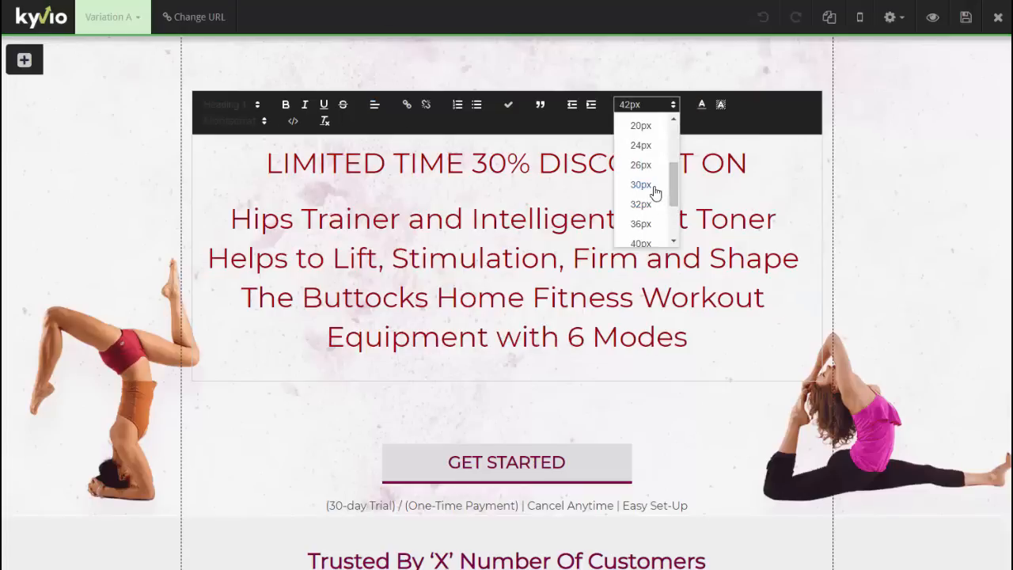
pyautogui.click(655, 193)
pyautogui.click(882, 143)
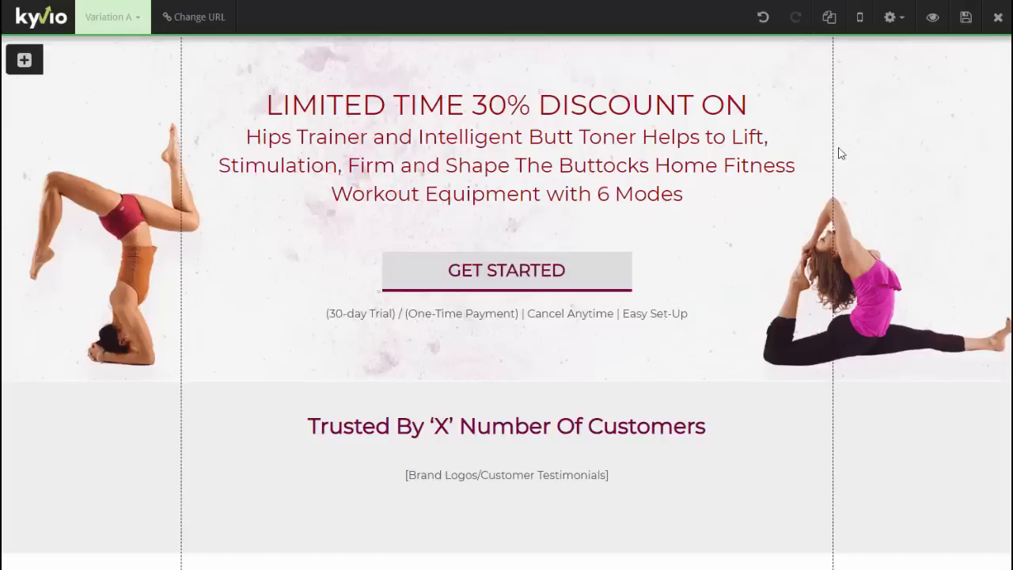
pyautogui.moveTo(576, 266)
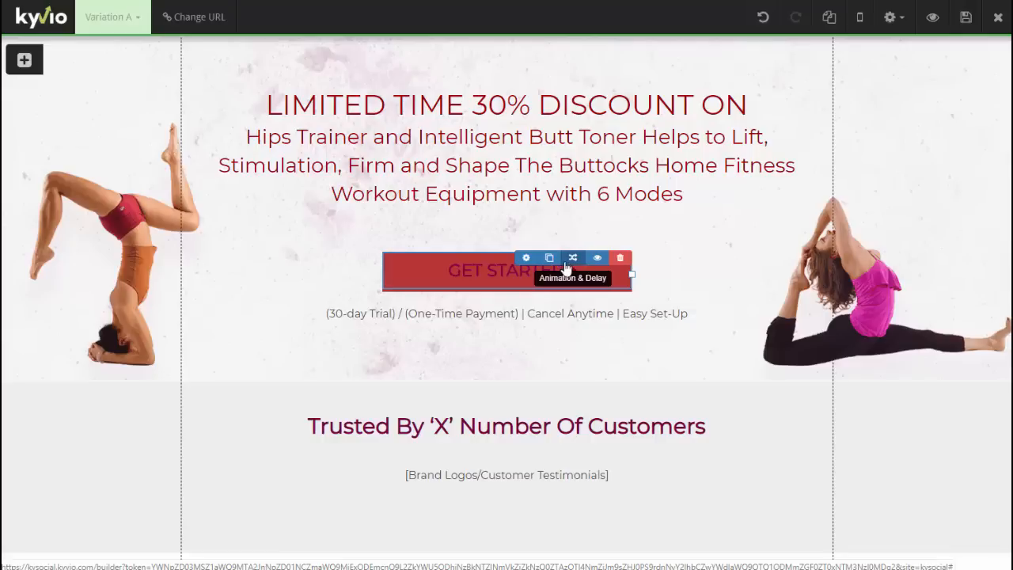
# - Change the GET STARTED button to 'CLICK HERE TO GET YOUR DISCOUNT', font size 22, width 550
pyautogui.click(528, 260)
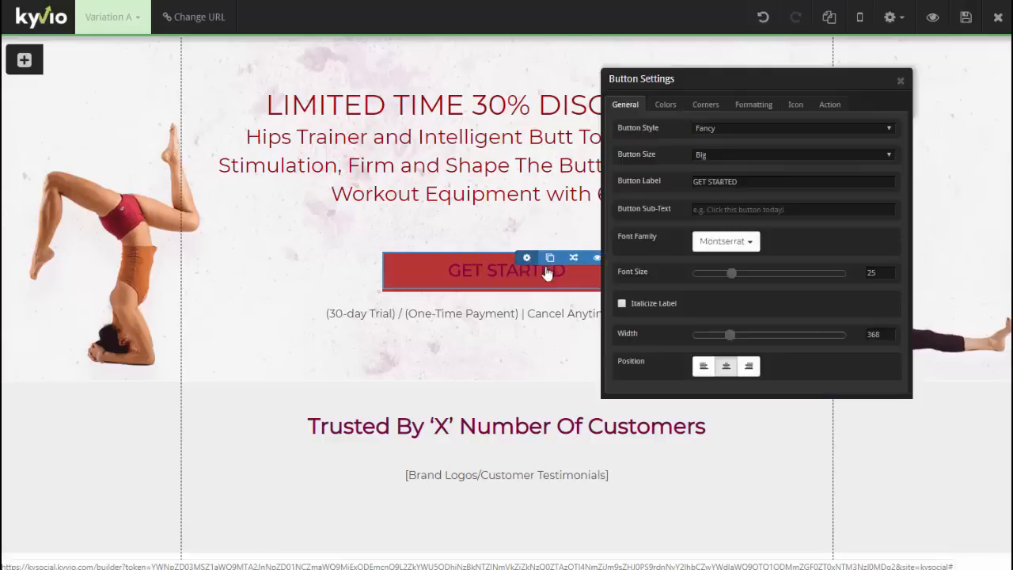
pyautogui.moveTo(693, 181); pyautogui.dragTo(736, 181)
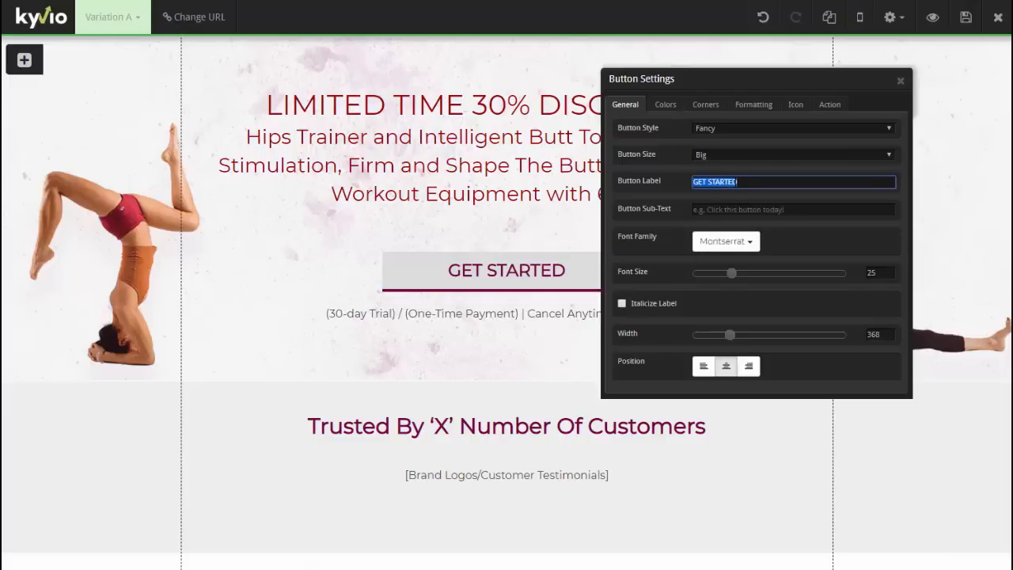
pyautogui.write('CLICK H')
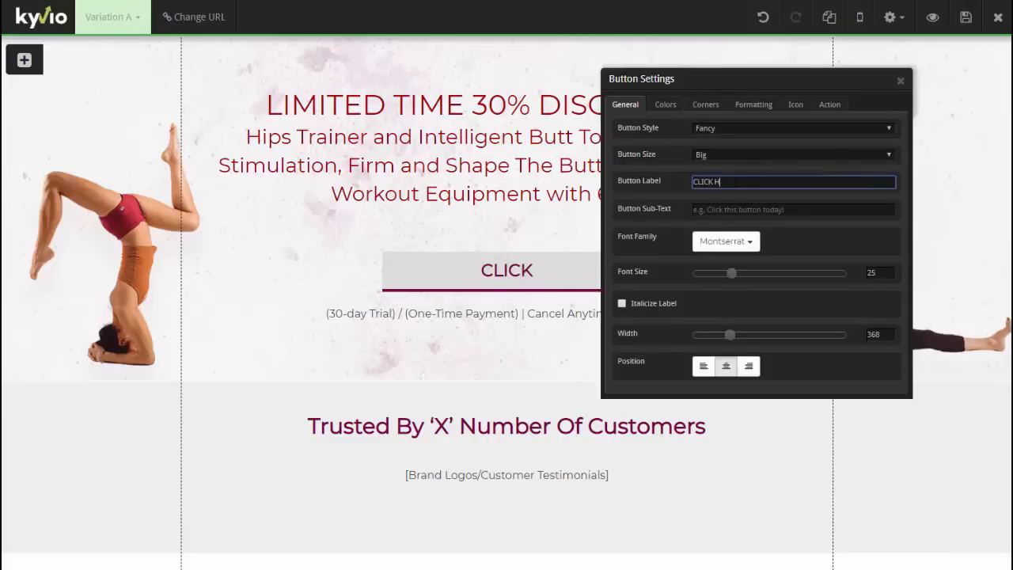
pyautogui.write('ERE TO GET YOUR DISCOUNT')
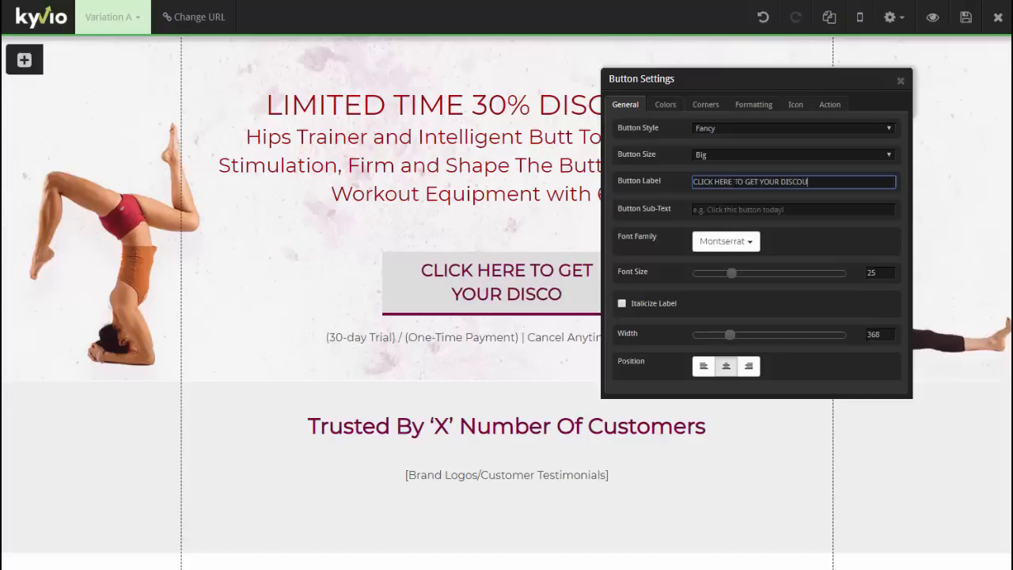
pyautogui.click(724, 273)
pyautogui.moveTo(731, 336); pyautogui.dragTo(755, 335)
pyautogui.click(900, 80)
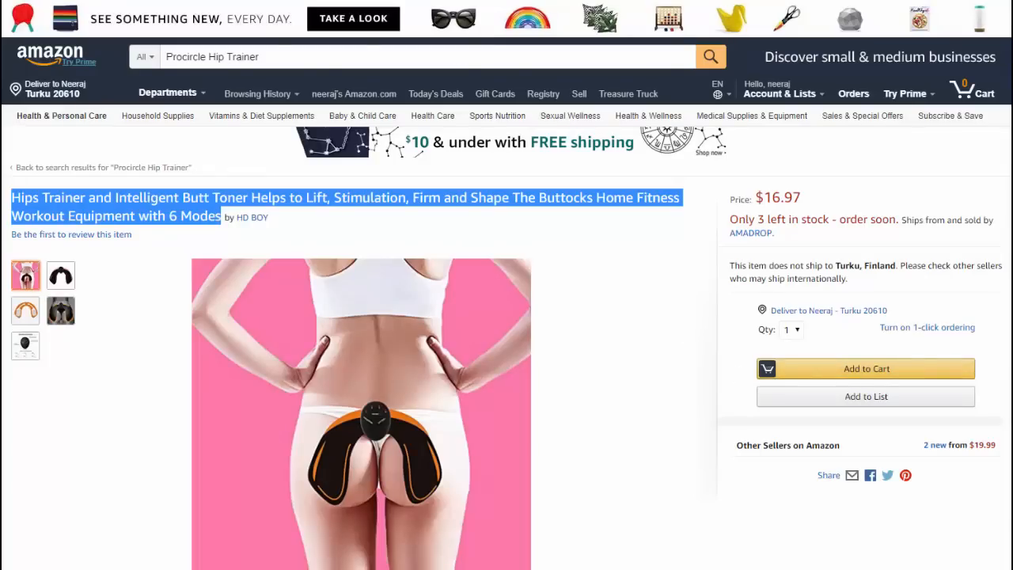
# - Sample Amazon's Add to Cart yellow with ColorZilla and copy its hex f2cb6b
pyautogui.click(913, 0)
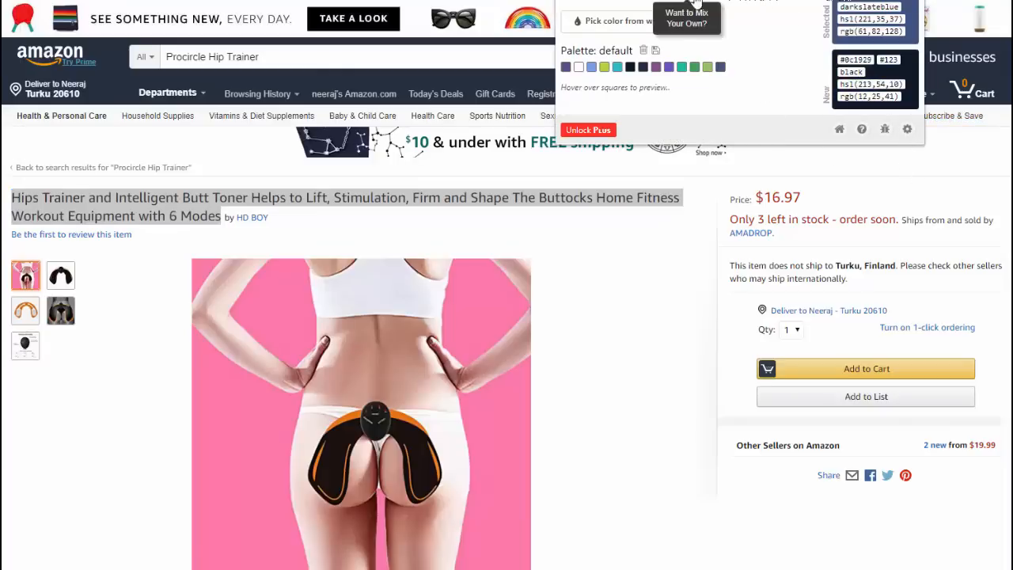
pyautogui.click(695, 3)
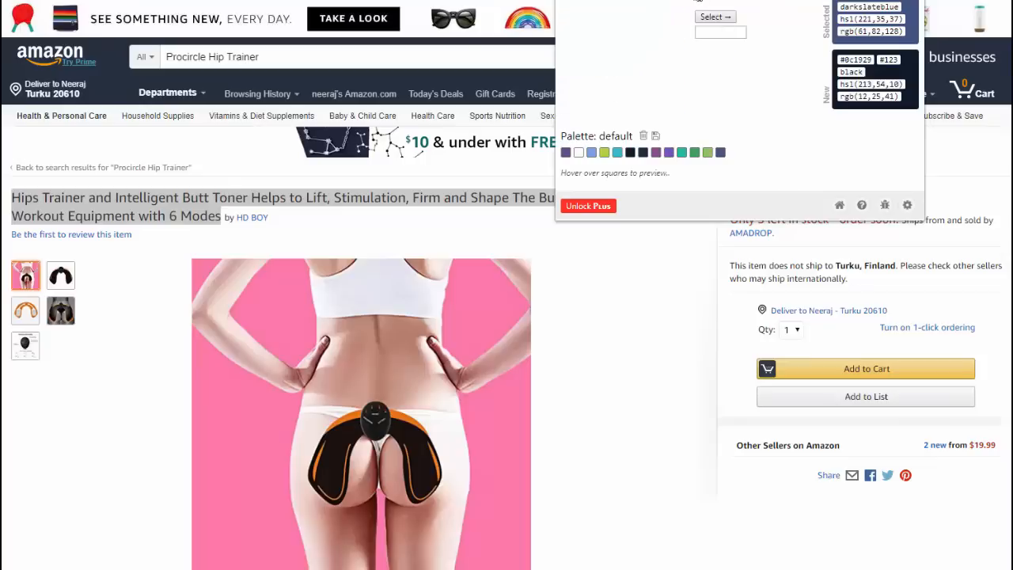
pyautogui.click(607, 4)
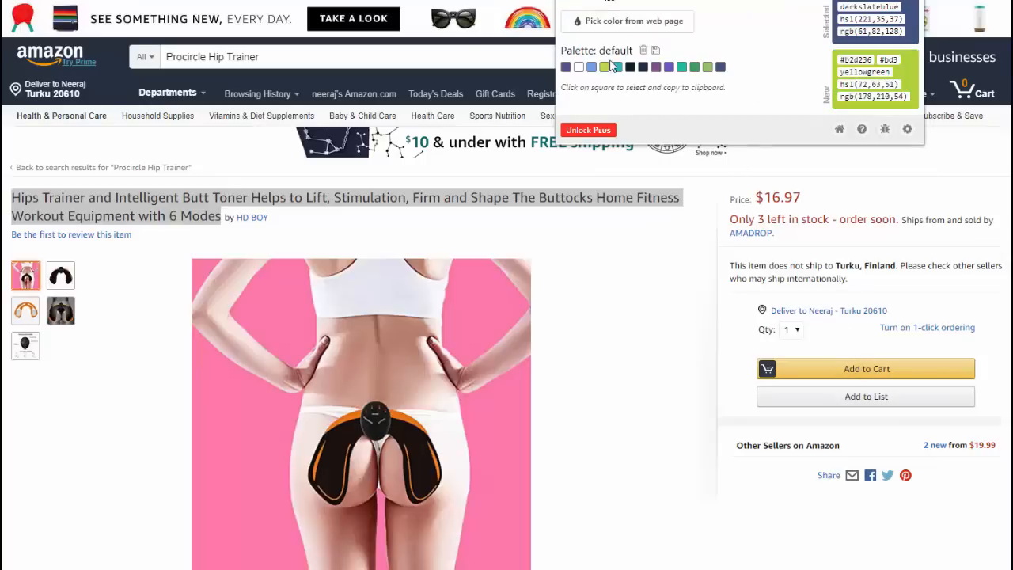
pyautogui.click(633, 22)
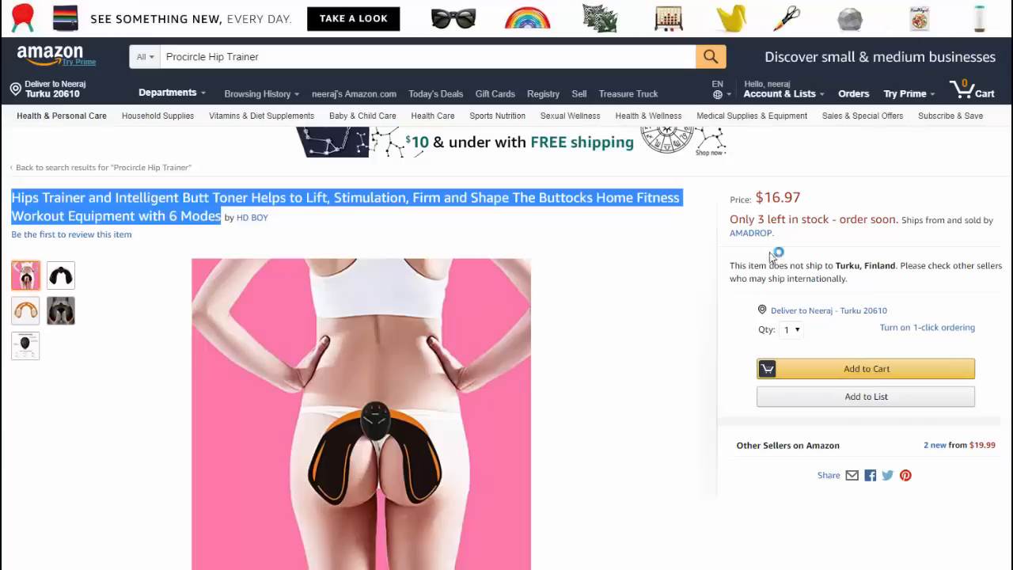
pyautogui.click(915, 377)
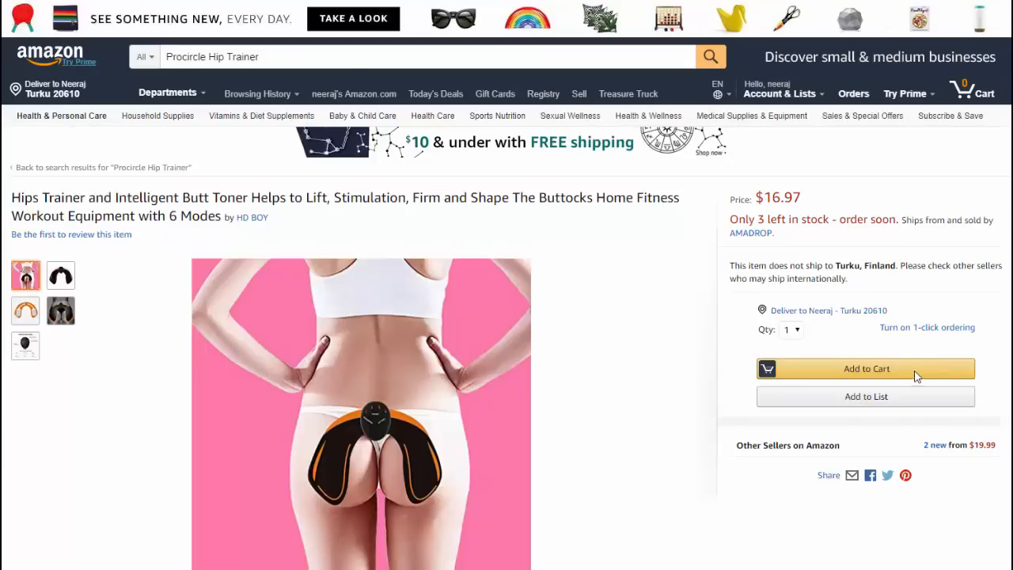
pyautogui.click(885, 0)
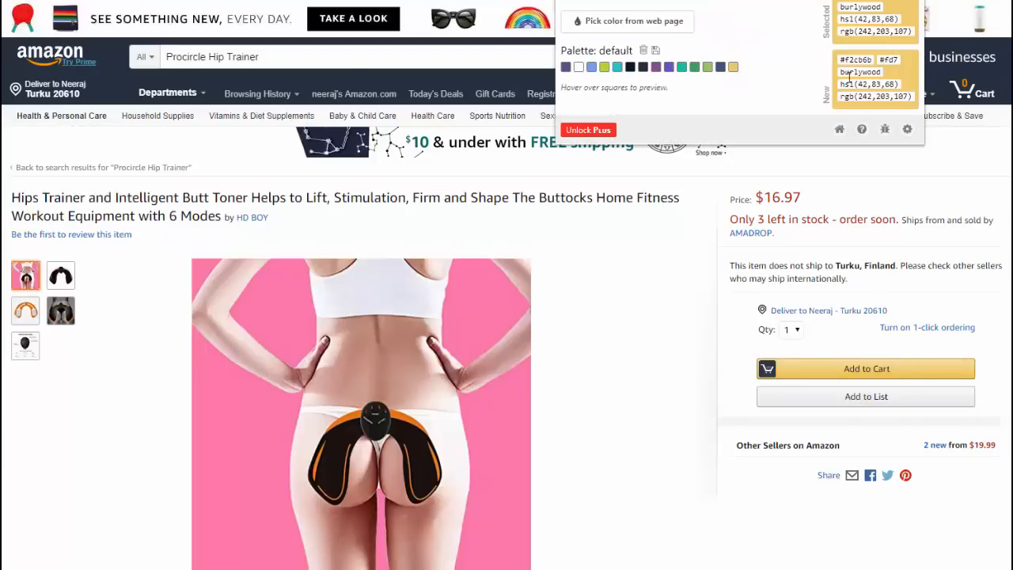
pyautogui.moveTo(846, 60); pyautogui.dragTo(871, 61)
pyautogui.hotkey('ctrl', 'c')
pyautogui.click(251, 30)
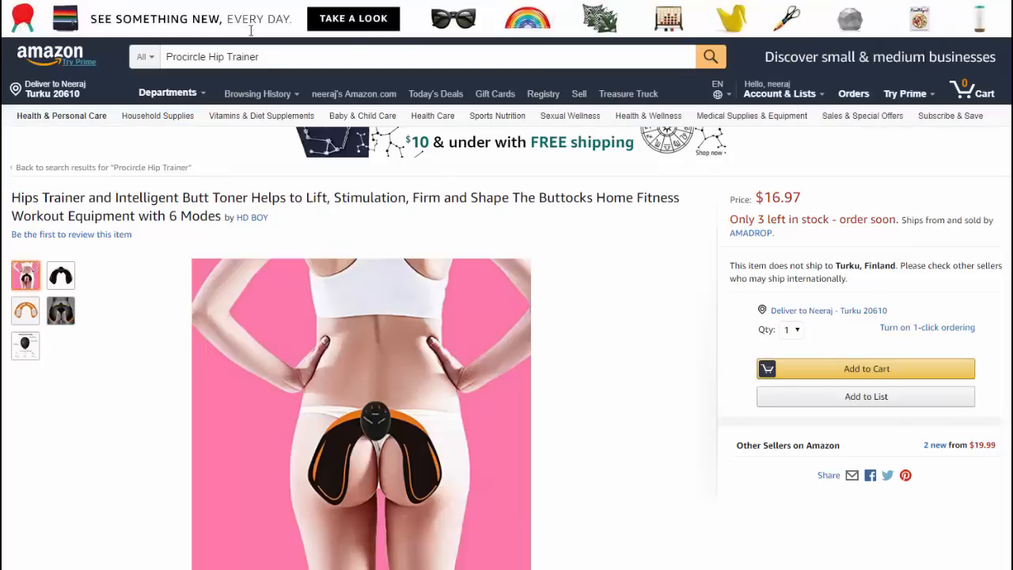
pyautogui.click(209, 0)
# - Set the discount button's background colour to #f2cb6b
pyautogui.moveTo(604, 281)
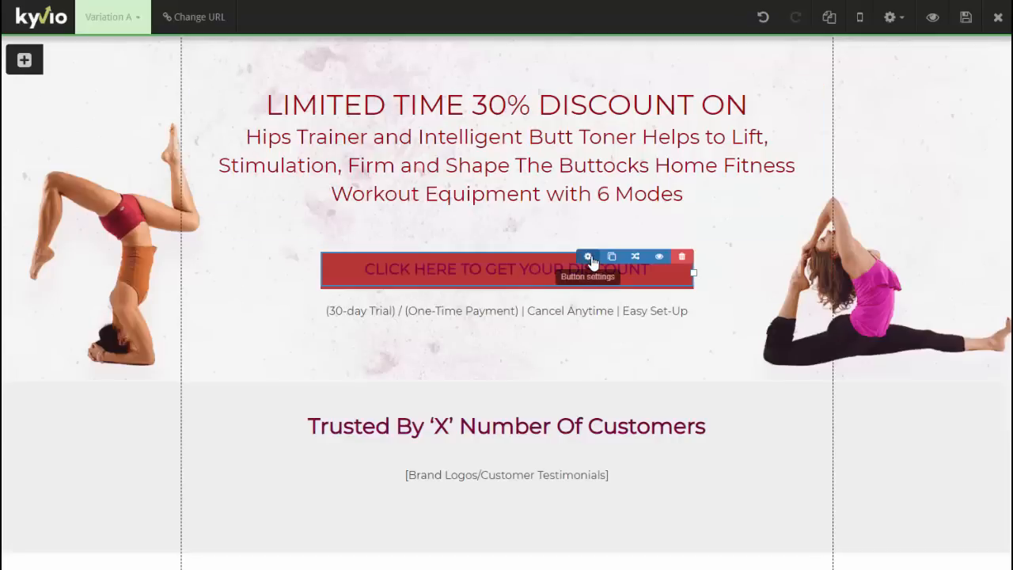
pyautogui.click(589, 259)
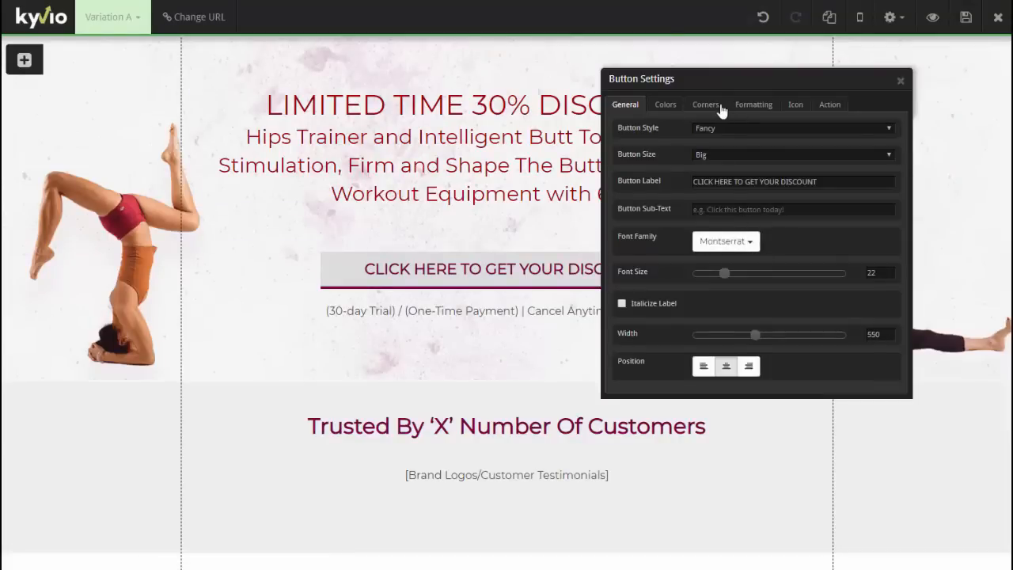
pyautogui.click(679, 107)
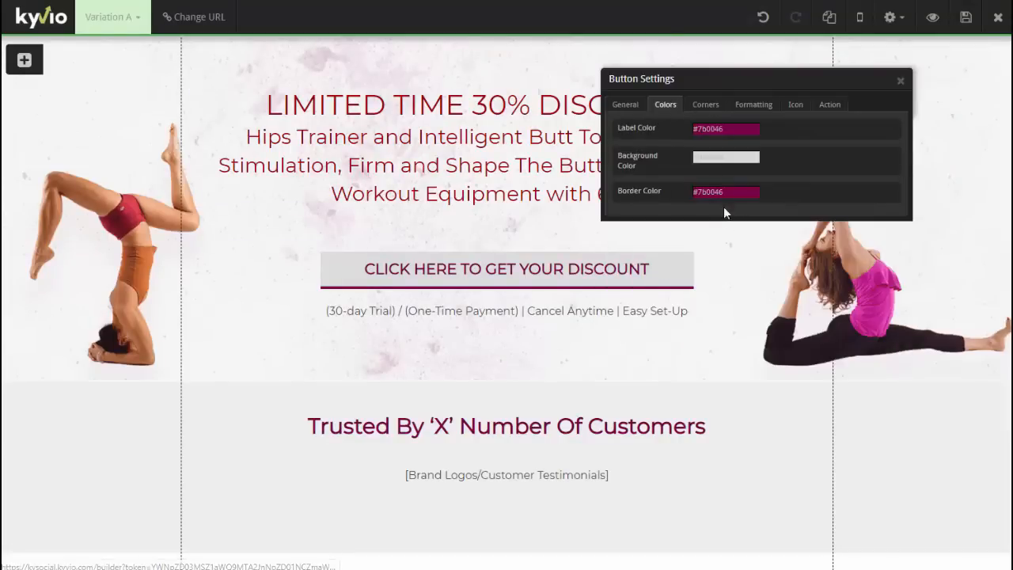
pyautogui.click(725, 157)
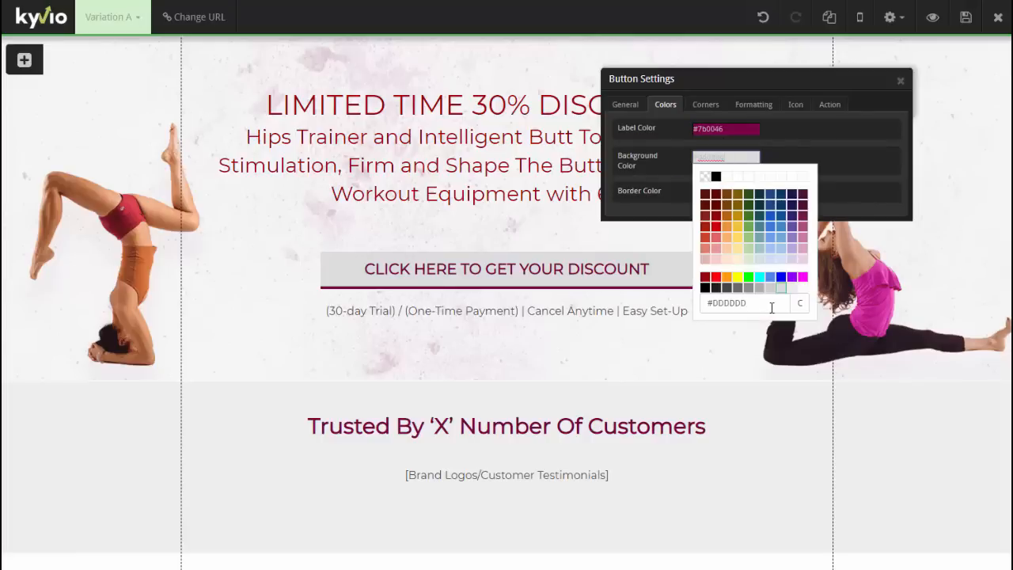
pyautogui.click(746, 303)
pyautogui.moveTo(746, 303); pyautogui.dragTo(717, 304)
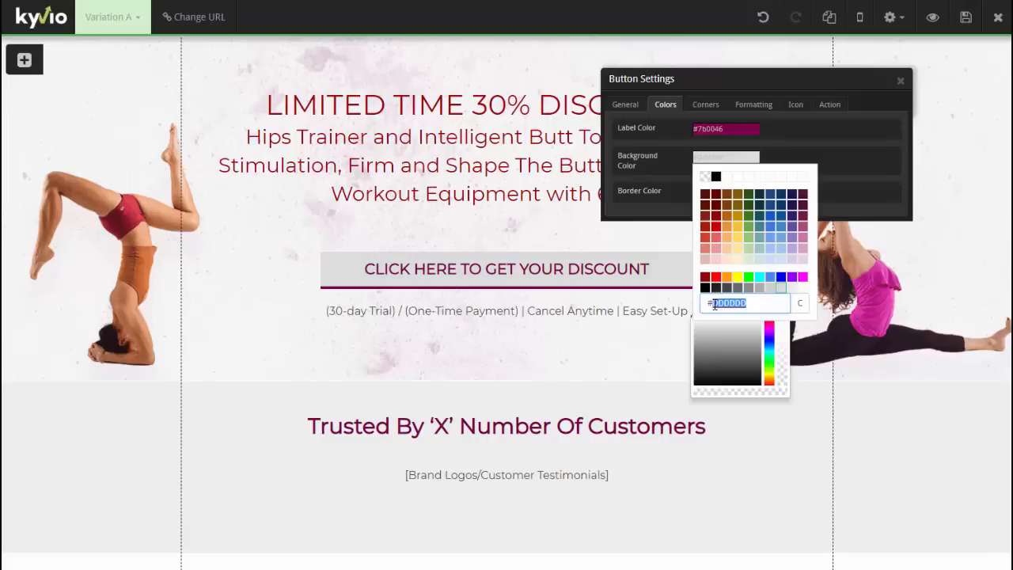
pyautogui.hotkey('ctrl', 'v')
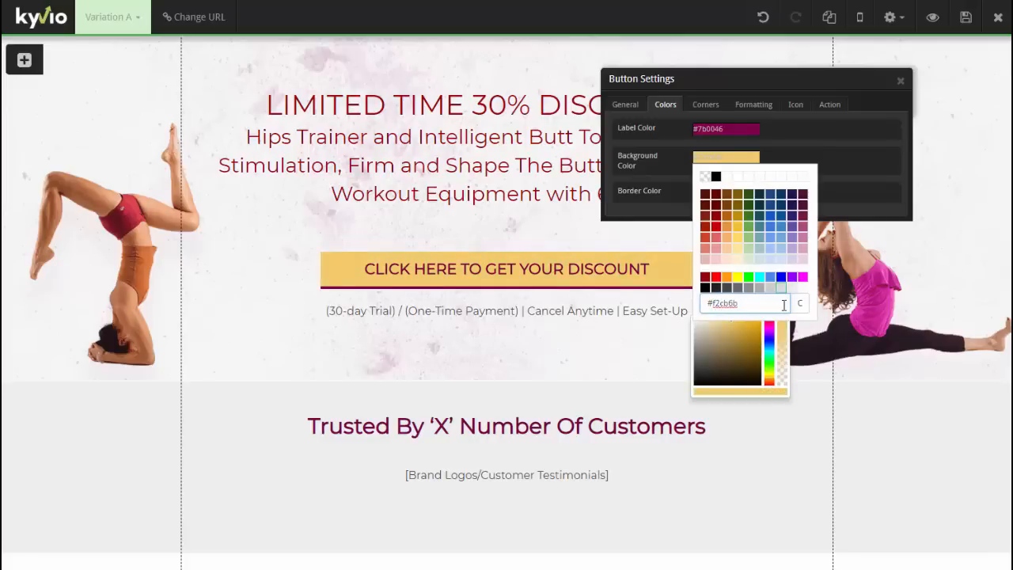
pyautogui.click(688, 142)
pyautogui.click(665, 172)
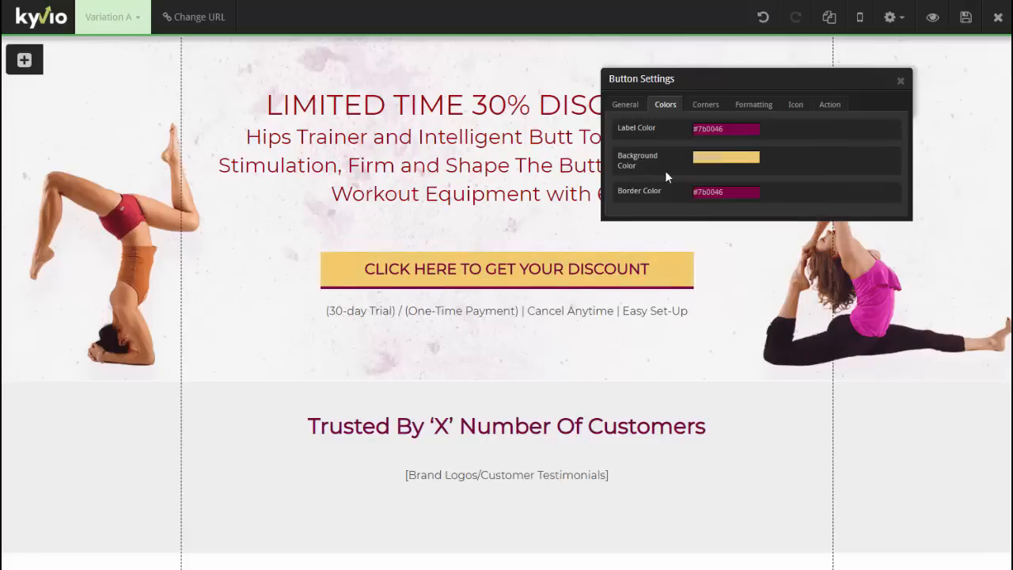
# - Make the button border transparent and its label black
pyautogui.click(700, 192)
pyautogui.click(710, 210)
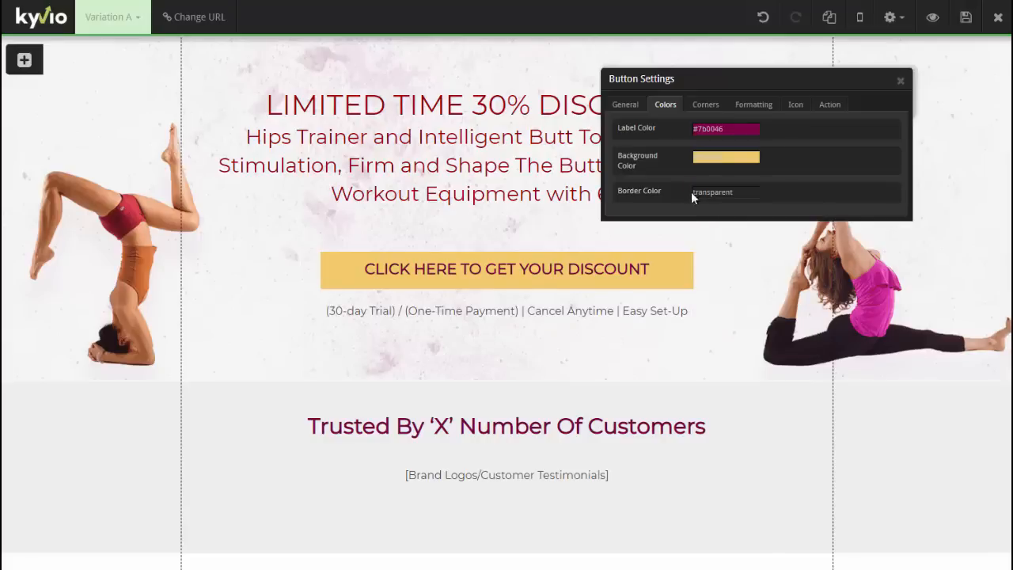
pyautogui.click(720, 128)
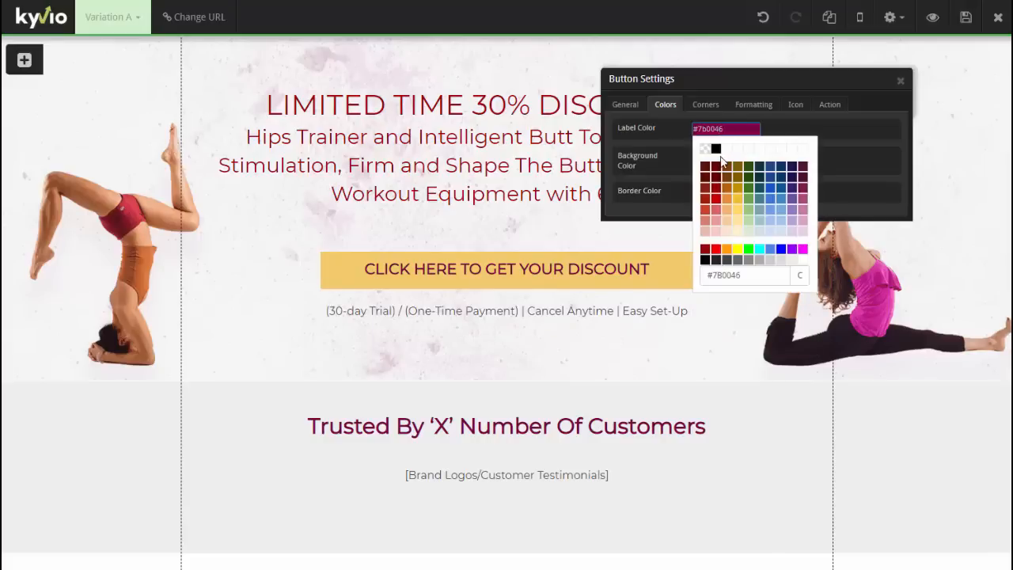
pyautogui.click(715, 149)
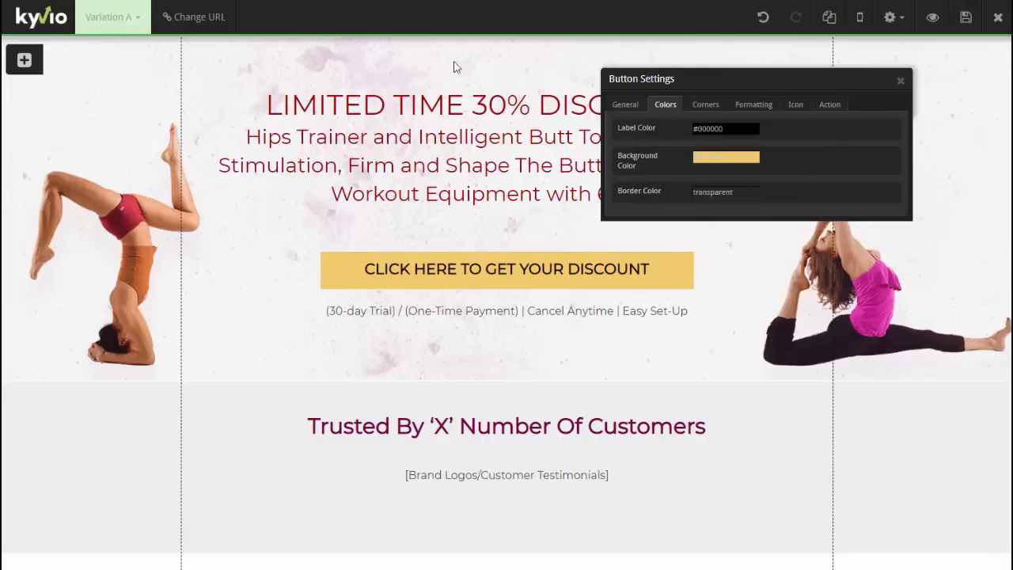
# - Delete the '(30-day Trial) / (One-Time Payment)' text line under the button
pyautogui.click(903, 82)
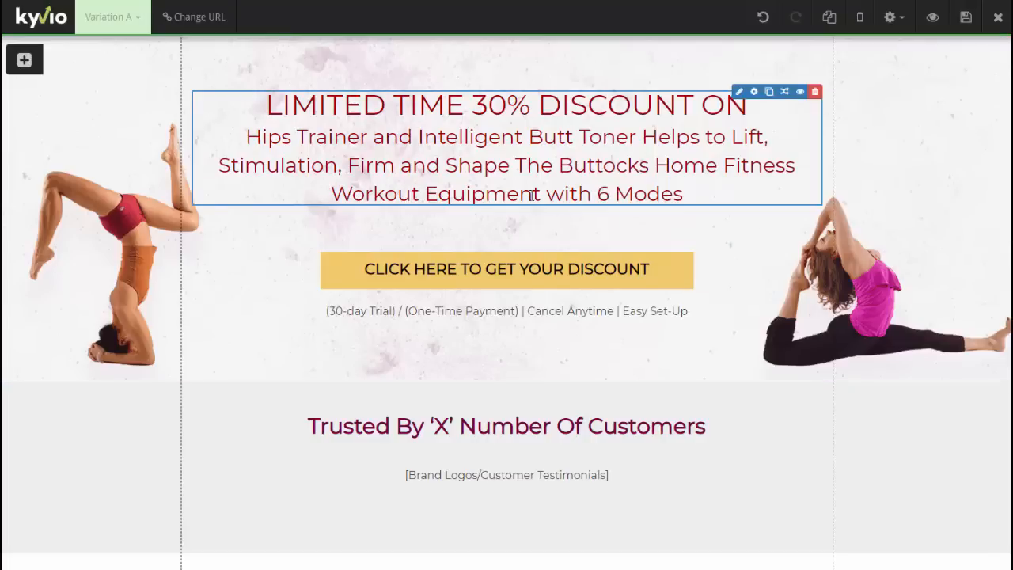
pyautogui.moveTo(689, 312)
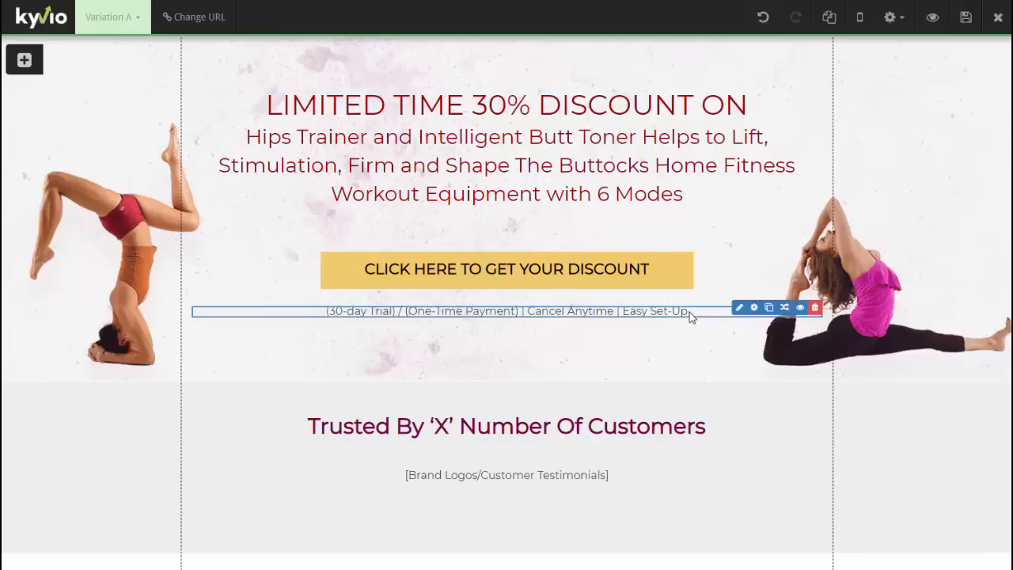
pyautogui.click(814, 308)
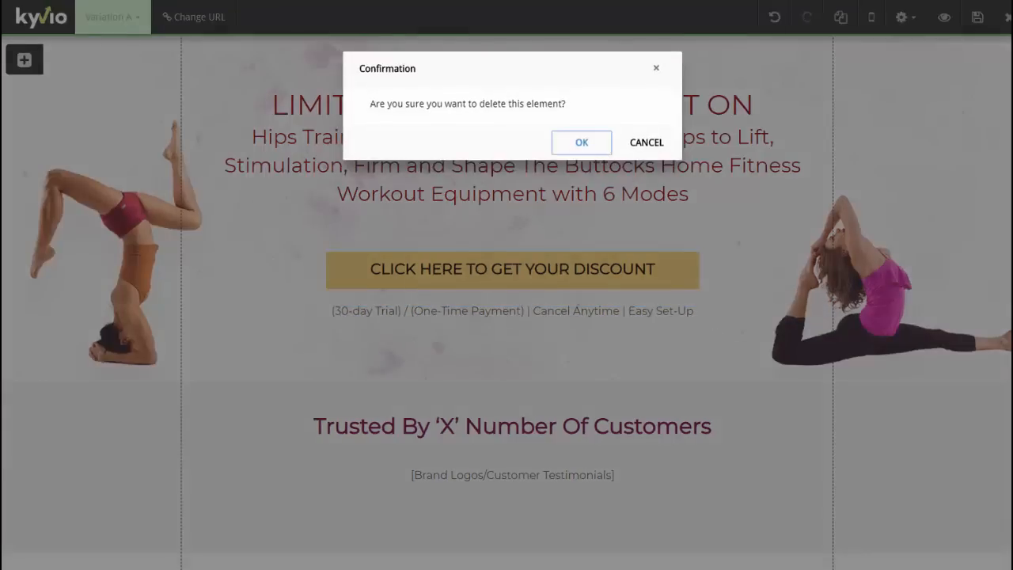
pyautogui.press('Return')
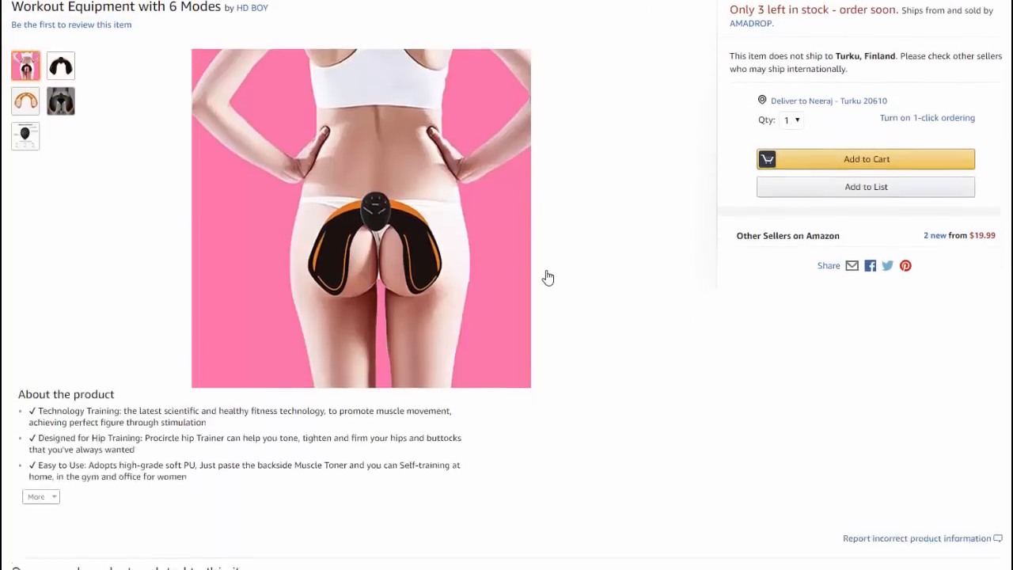
# - Select Amazon's About the product bullets and convert them to plain text in Notepad
pyautogui.scroll(-3, 547, 276)
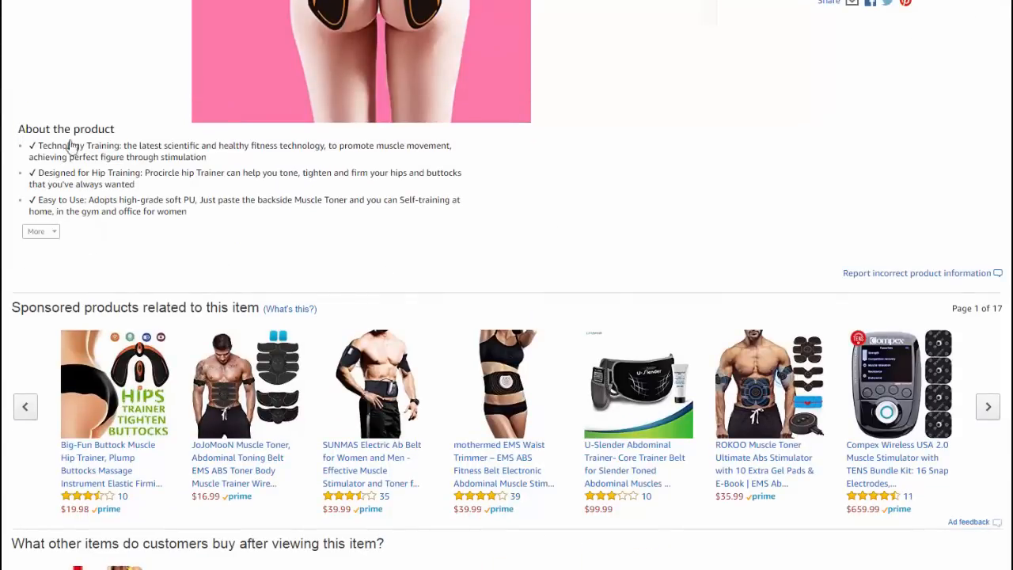
pyautogui.moveTo(18, 129); pyautogui.dragTo(198, 214)
pyautogui.hotkey('ctrl', 'c')
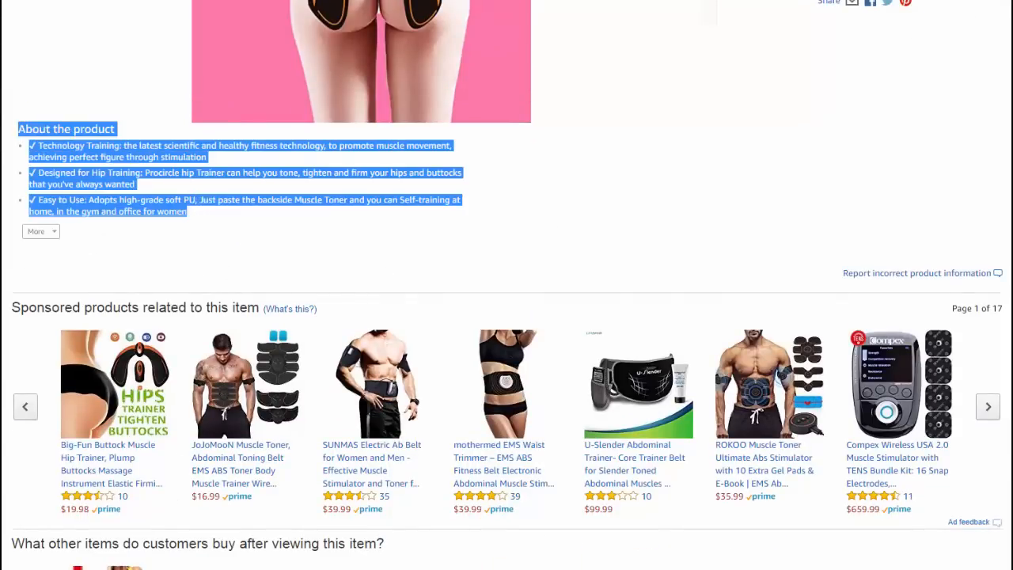
pyautogui.hotkey('alt', 'Tab')
pyautogui.hotkey('ctrl', 'v')
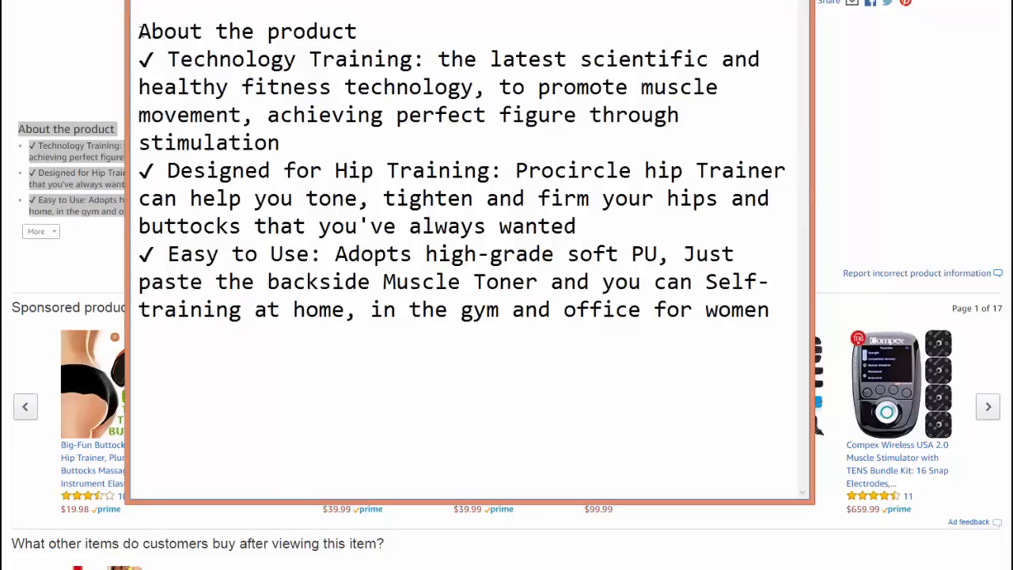
pyautogui.hotkey('ctrl', 'a')
pyautogui.hotkey('ctrl', 'c')
pyautogui.click(94, 64)
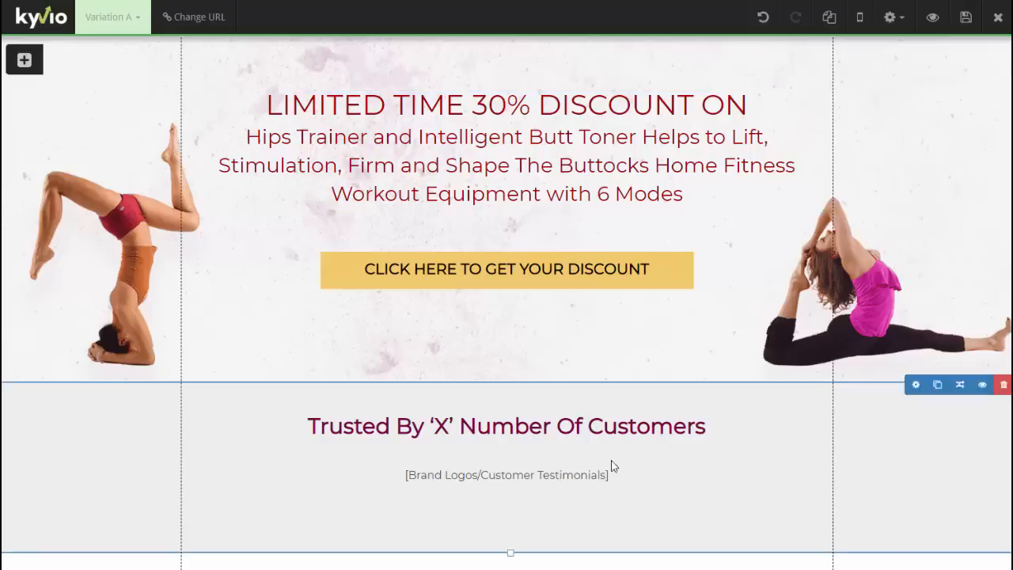
# - Move the brand-logos block under the button and paste the product description over it
pyautogui.moveTo(701, 480); pyautogui.dragTo(732, 335)
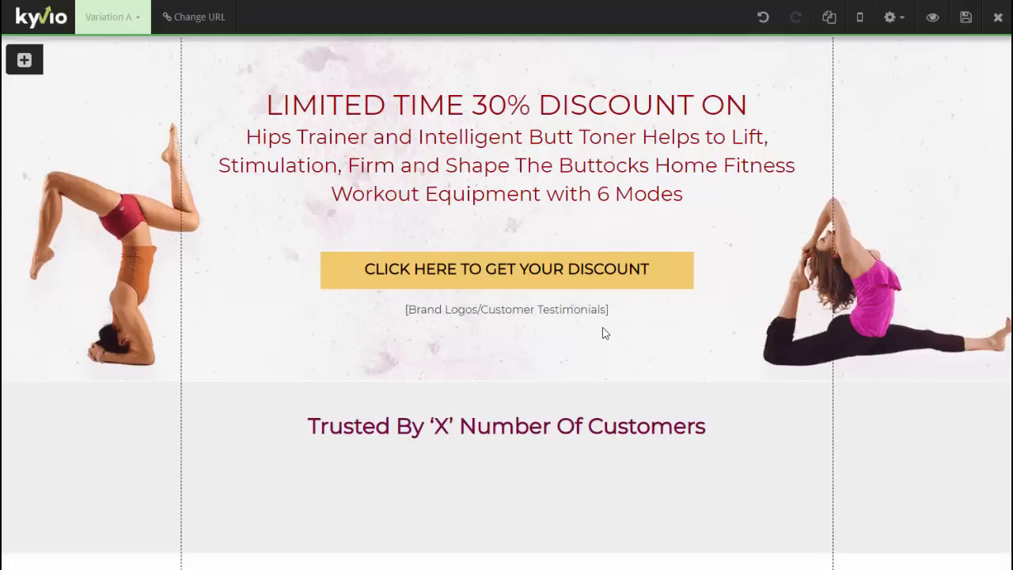
pyautogui.click(738, 304)
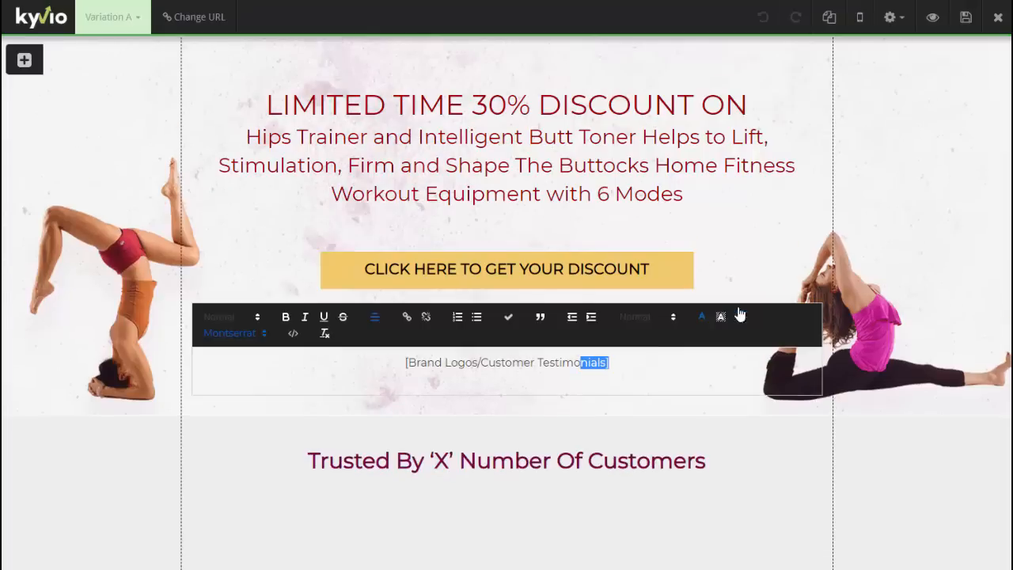
pyautogui.tripleClick(405, 362)
pyautogui.hotkey('ctrl', 'v')
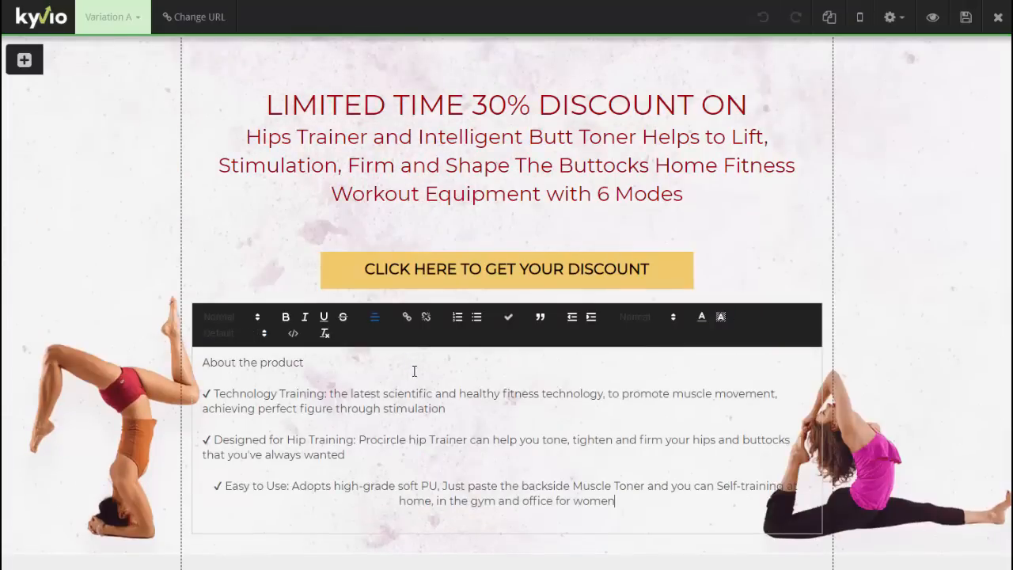
pyautogui.moveTo(305, 362); pyautogui.dragTo(212, 366)
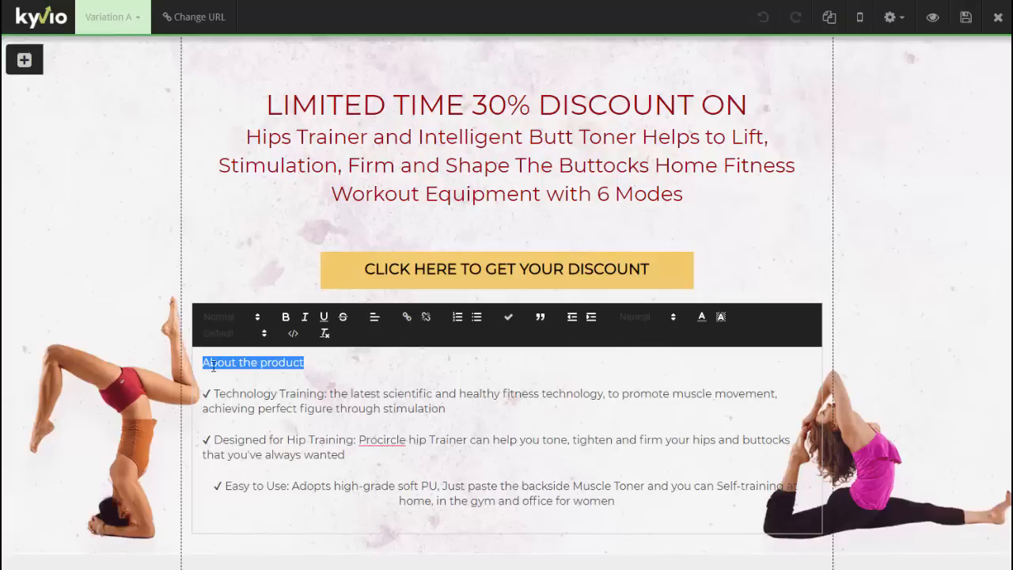
# - Delete the check marks before Easy to Use, Designed for Hip Training and Technology Training
pyautogui.click(224, 486)
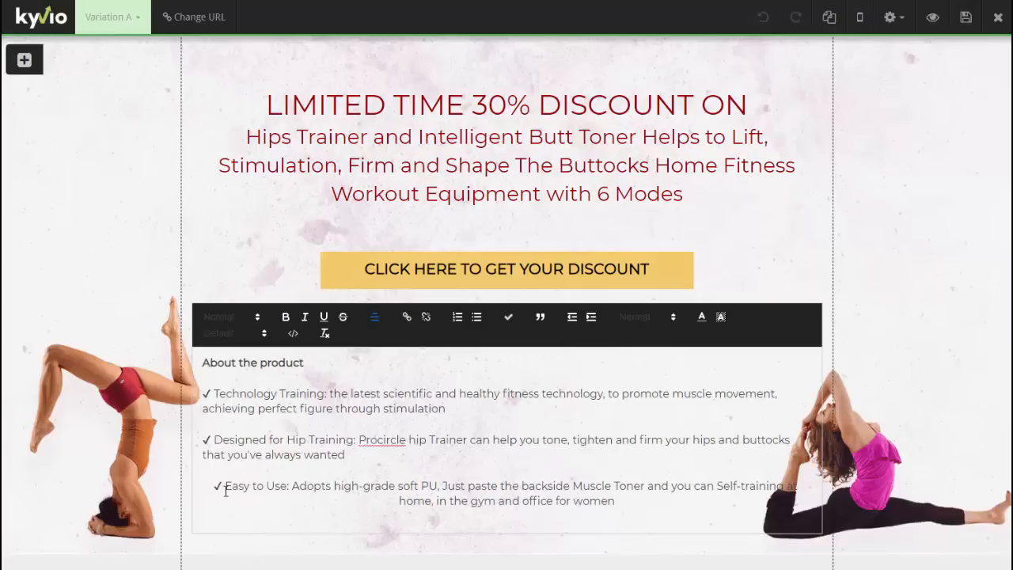
pyautogui.press('BackSpace')
pyautogui.press('BackSpace')
pyautogui.press('BackSpace')
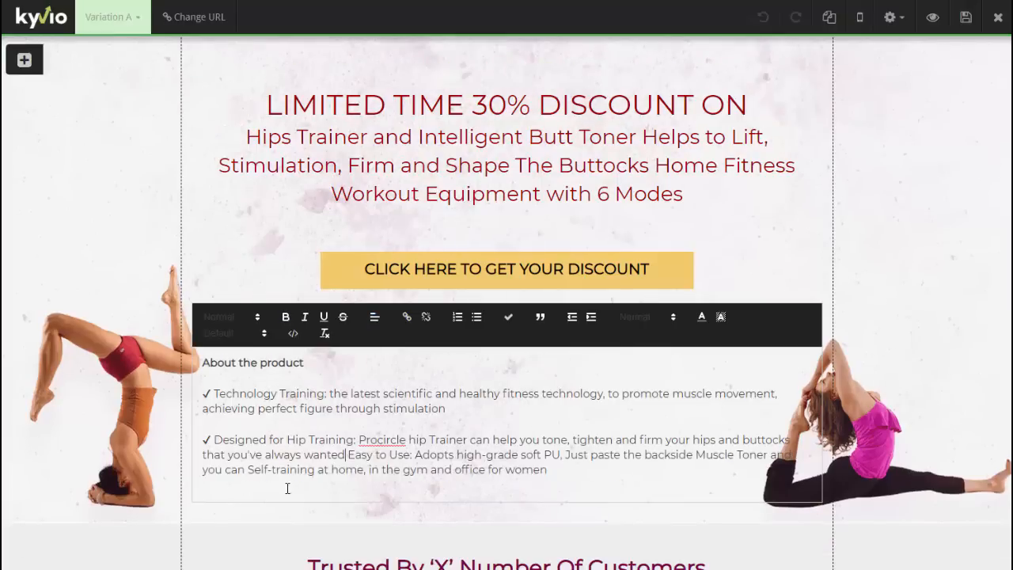
pyautogui.press('Return')
pyautogui.press('Return')
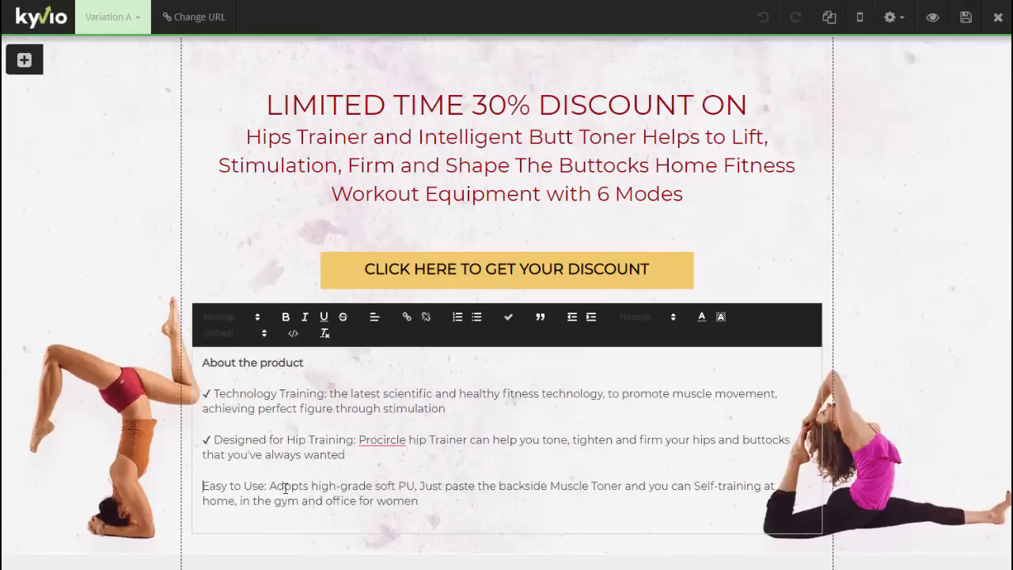
pyautogui.click(216, 440)
pyautogui.press('BackSpace')
pyautogui.press('BackSpace')
pyautogui.click(216, 393)
pyautogui.press('BackSpace')
pyautogui.press('BackSpace')
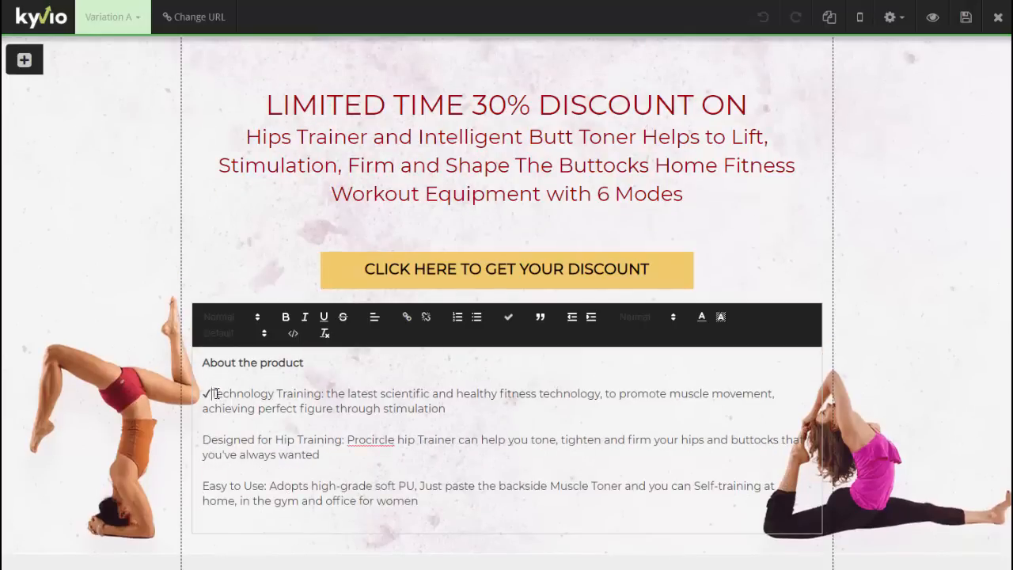
pyautogui.moveTo(450, 504); pyautogui.dragTo(201, 398)
# - Apply the Red check bullet style to the three selected feature paragraphs
pyautogui.click(508, 320)
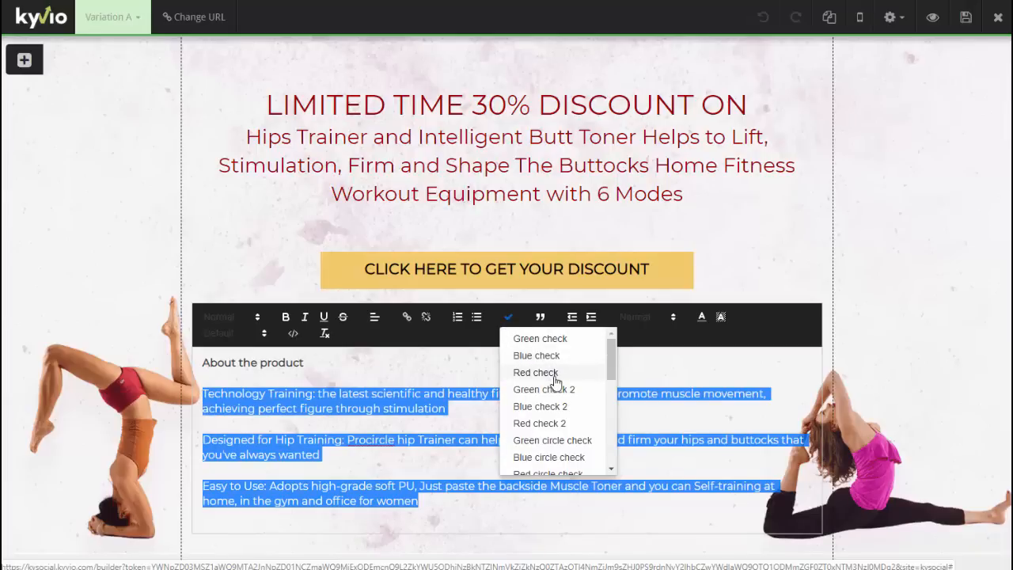
pyautogui.scroll(-4, 556, 382)
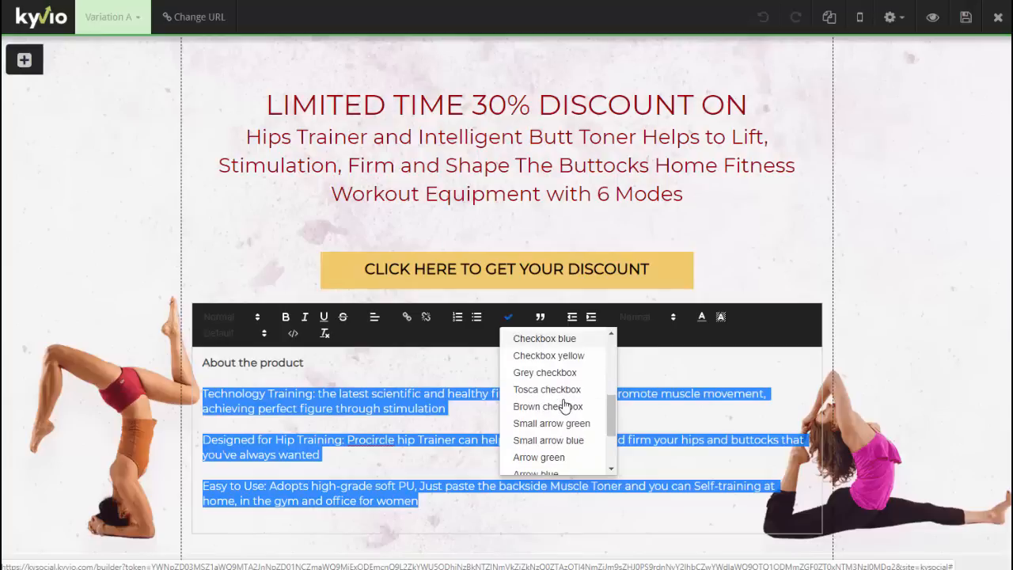
pyautogui.scroll(-1, 564, 406)
pyautogui.scroll(5, 566, 400)
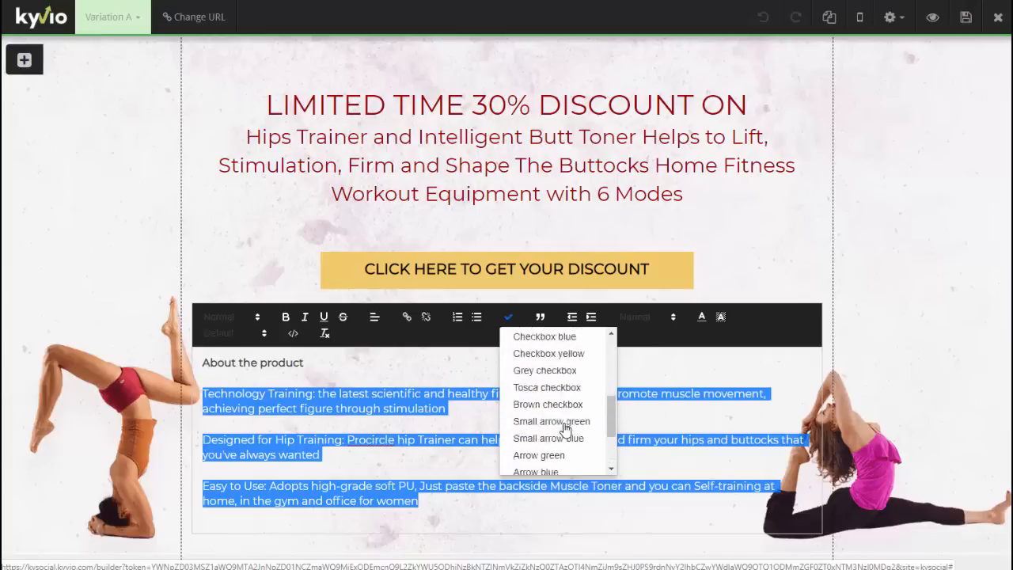
pyautogui.click(565, 375)
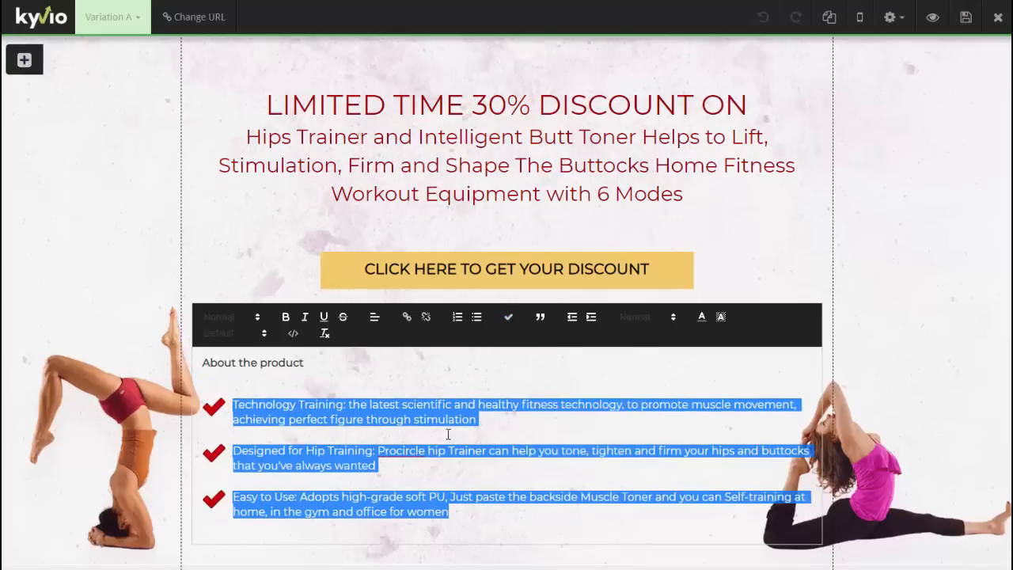
pyautogui.click(69, 215)
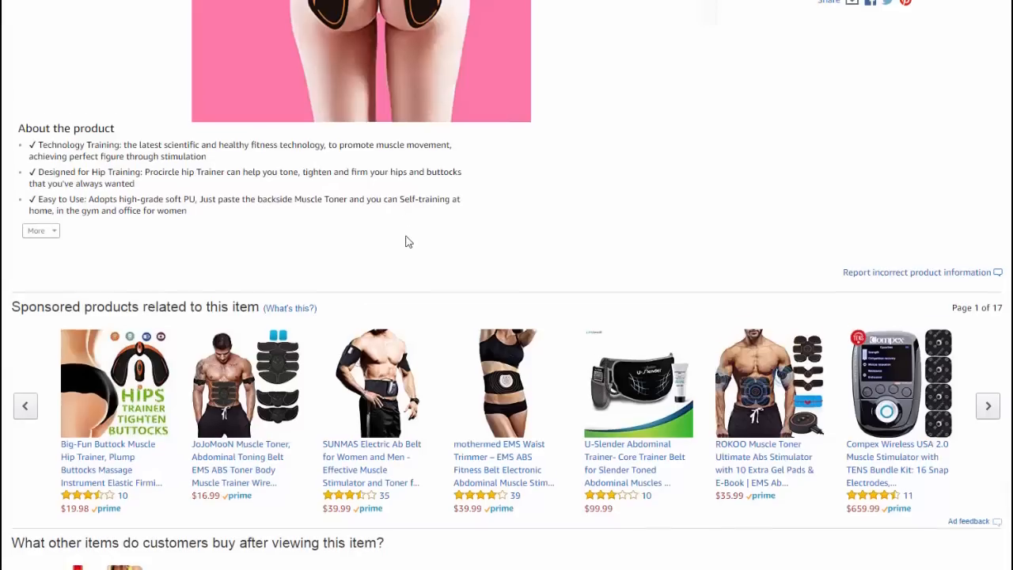
pyautogui.scroll(-15, 405, 241)
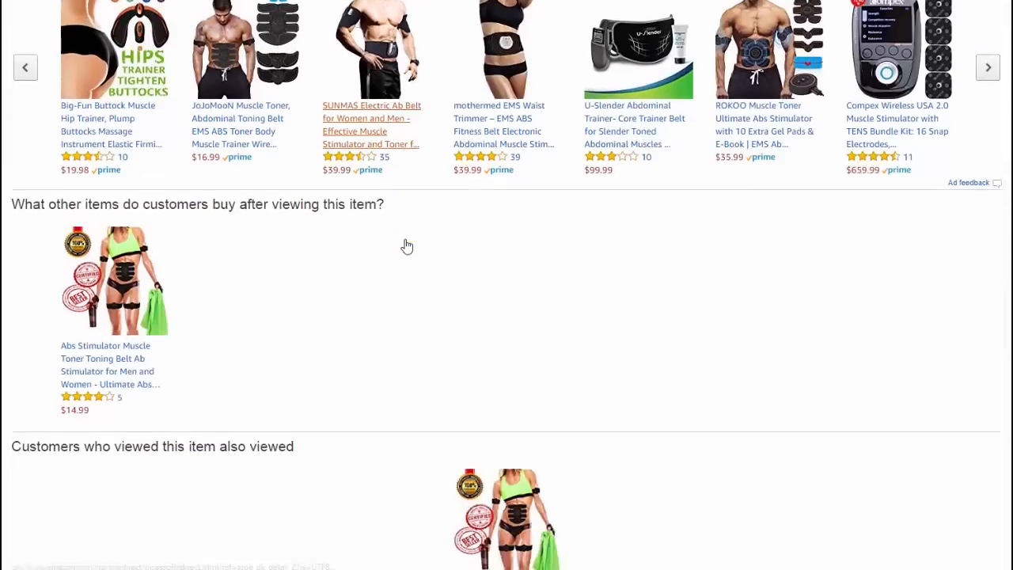
pyautogui.scroll(-7, 404, 260)
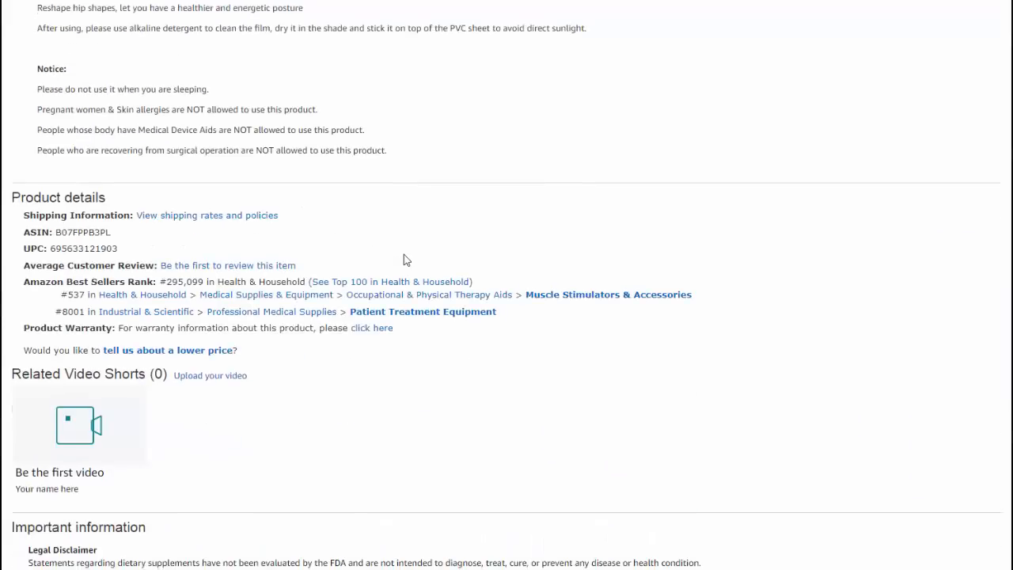
pyautogui.scroll(4, 403, 262)
pyautogui.scroll(-10, 363, 276)
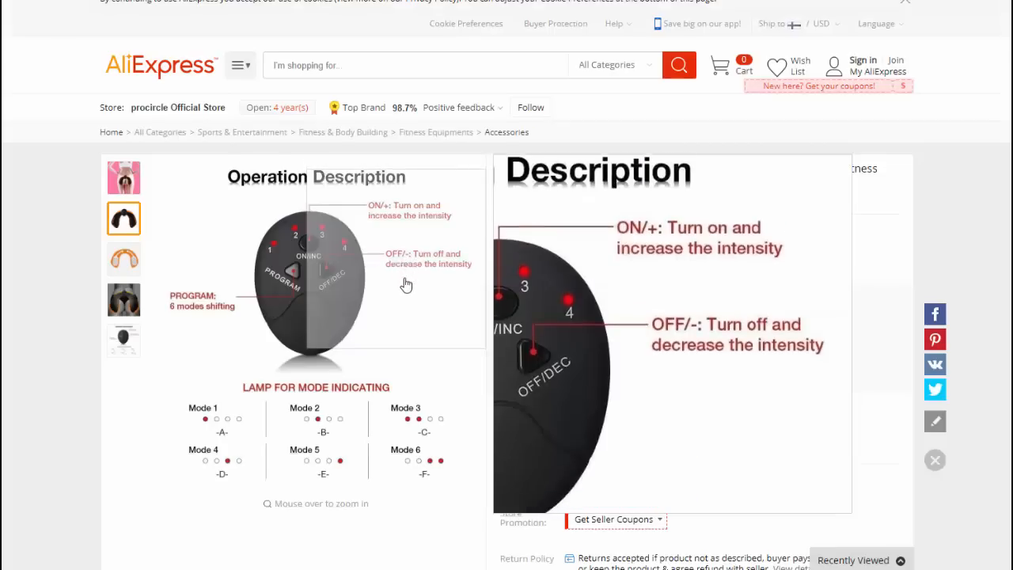
# - Open the hip trainer's Feedback (458) reviews tab
pyautogui.scroll(-3, 380, 283)
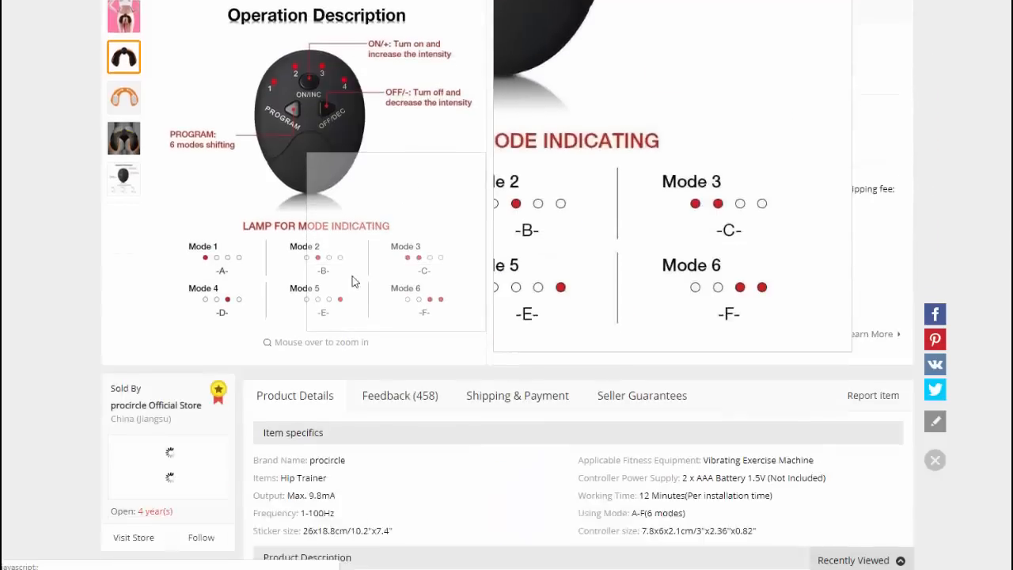
pyautogui.scroll(2, 237, 267)
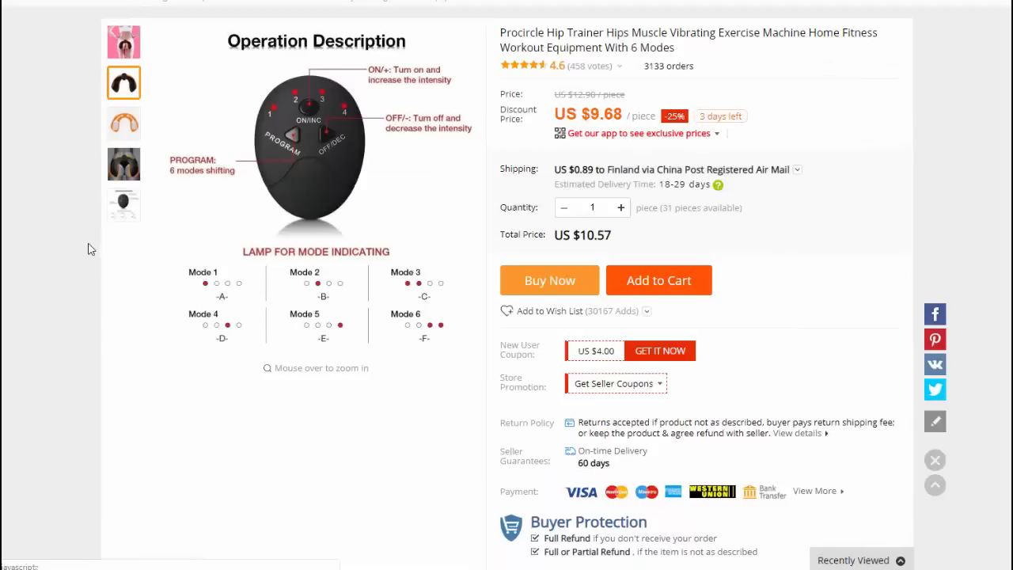
pyautogui.scroll(-5, 95, 256)
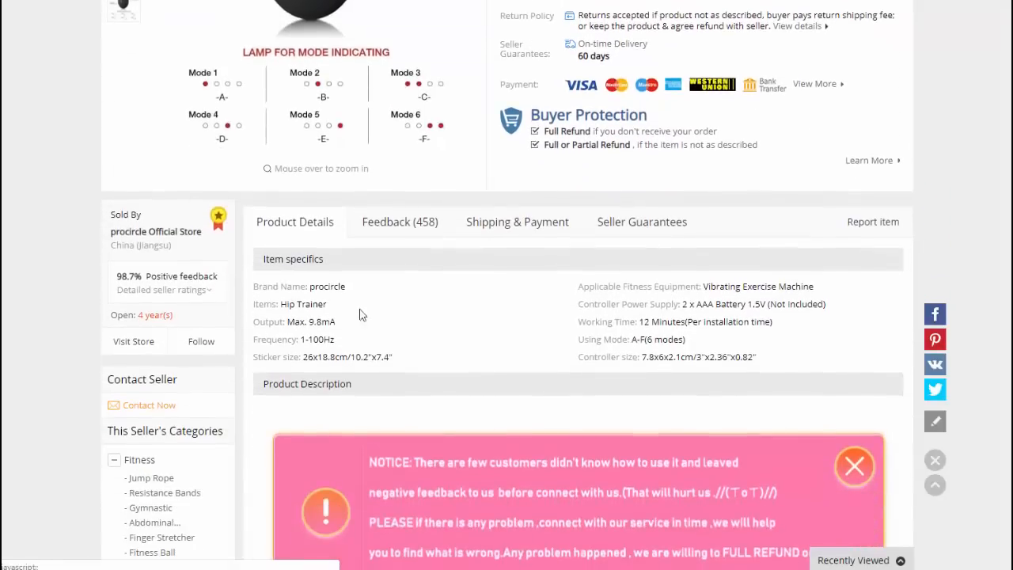
pyautogui.click(412, 228)
# - Find the 'Impulses are weaker…' review and enlarge its first photo
pyautogui.scroll(-2, 459, 321)
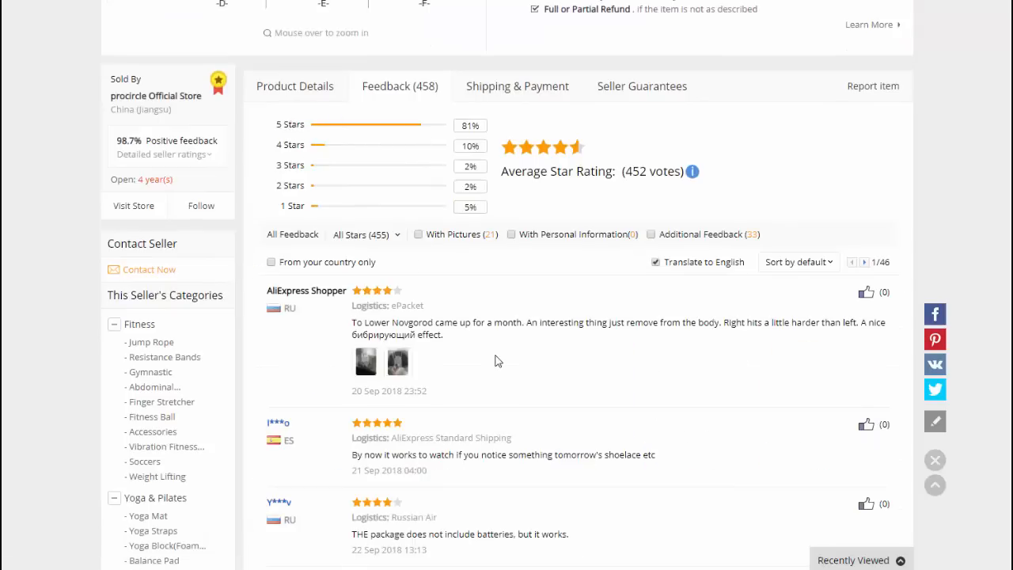
pyautogui.scroll(-2, 497, 360)
pyautogui.scroll(-1, 496, 360)
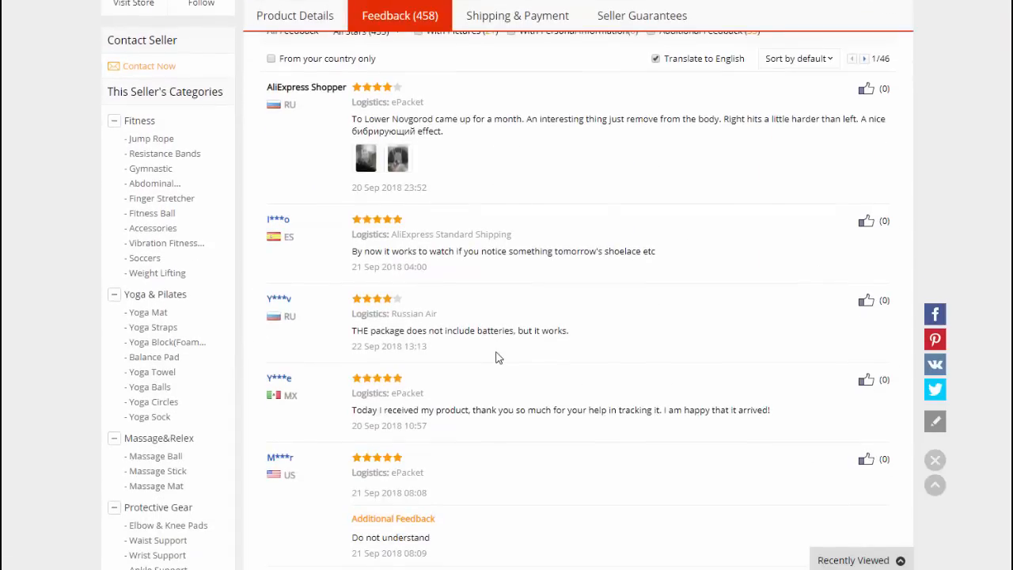
pyautogui.scroll(-1, 497, 357)
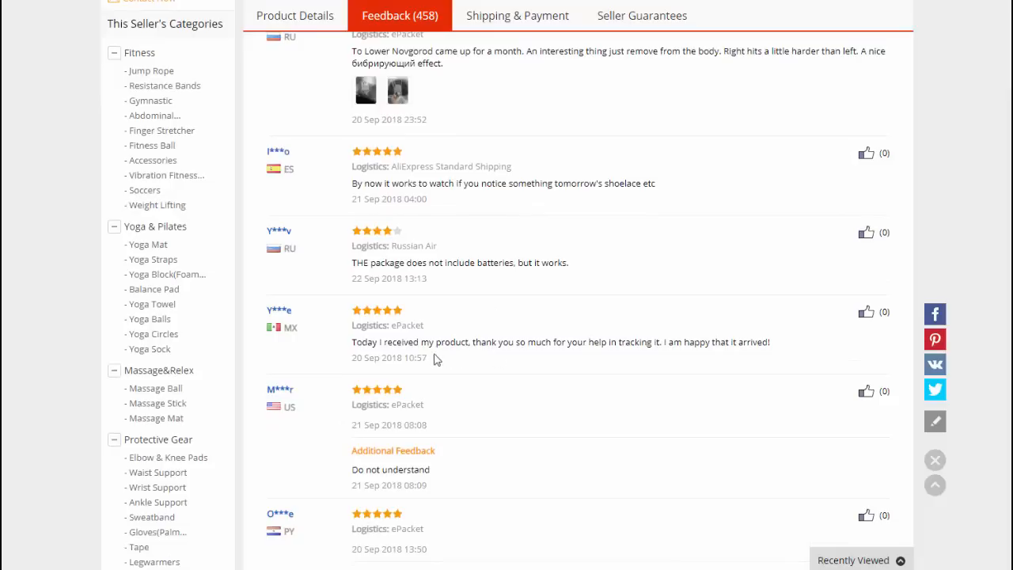
pyautogui.scroll(-3, 443, 355)
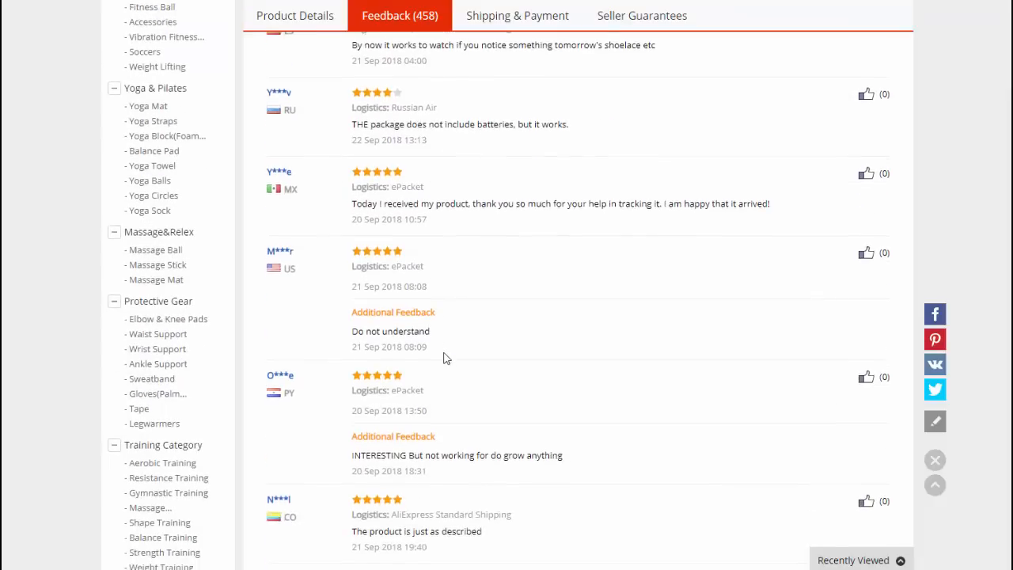
pyautogui.scroll(-2, 465, 400)
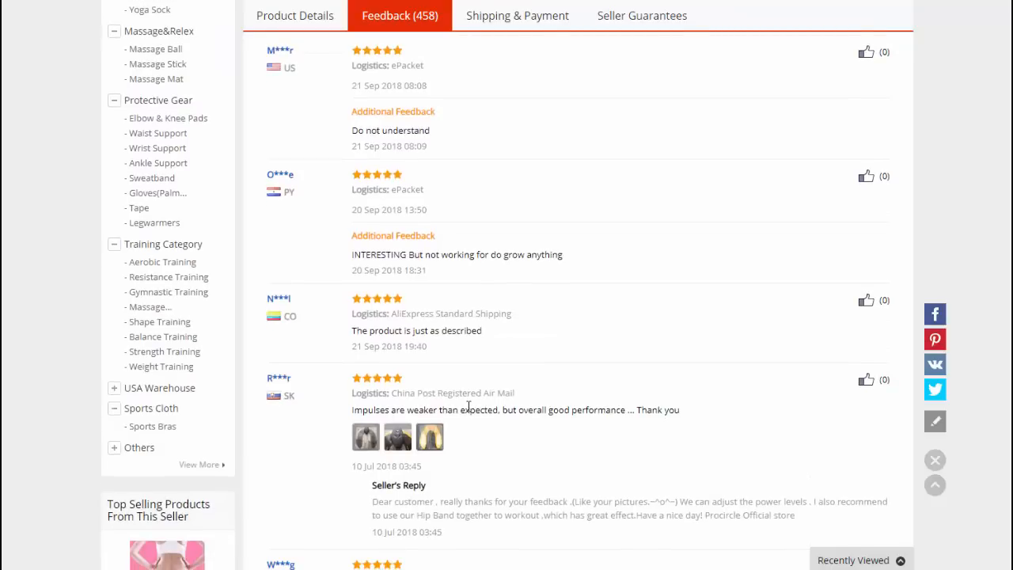
pyautogui.scroll(-1, 466, 408)
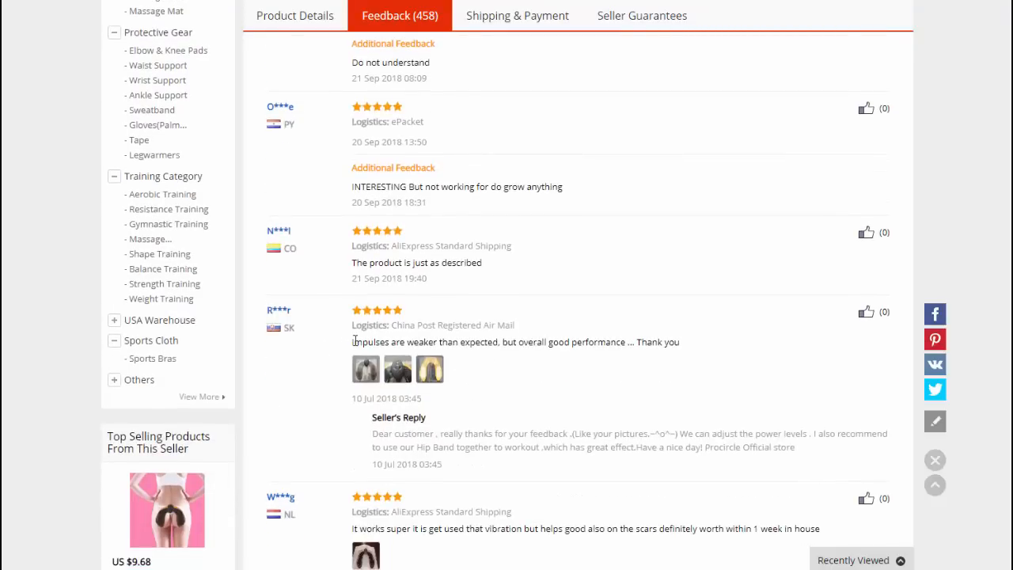
pyautogui.moveTo(353, 341); pyautogui.dragTo(686, 348)
pyautogui.hotkey('ctrl', 'c')
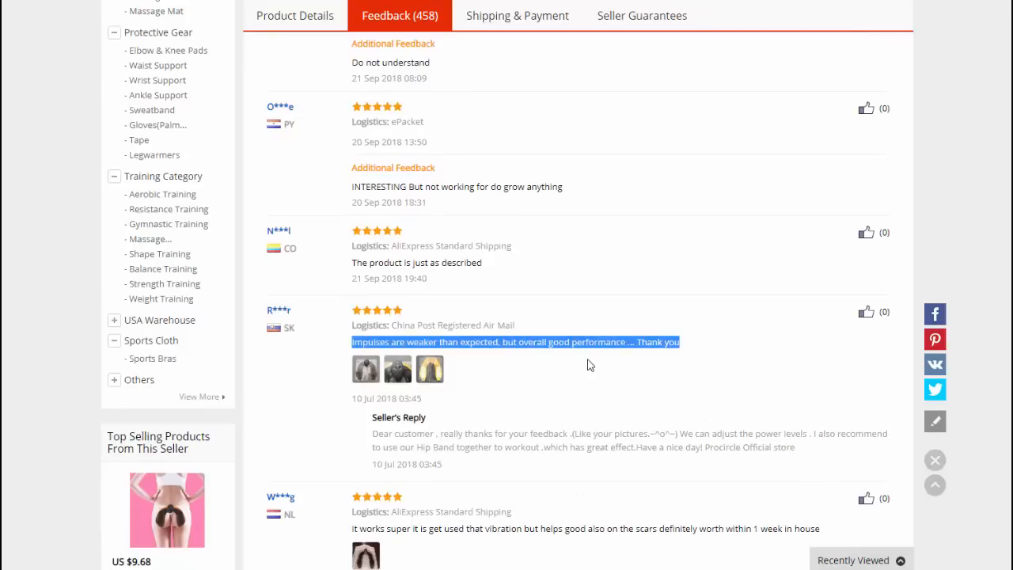
pyautogui.click(366, 369)
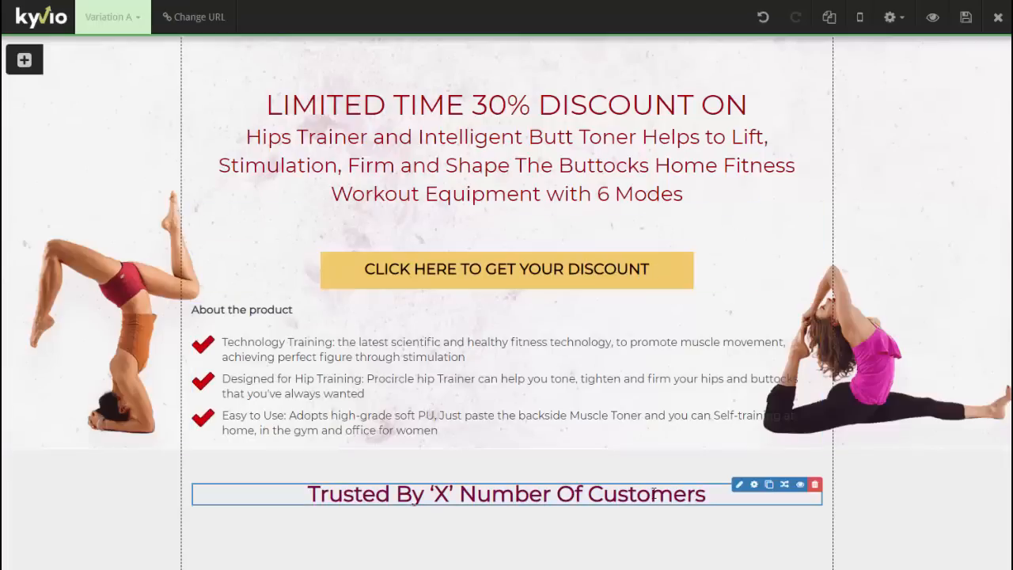
# - Select the Trusted By customers heading line and remove its bold formatting
pyautogui.click(739, 483)
pyautogui.click(320, 546)
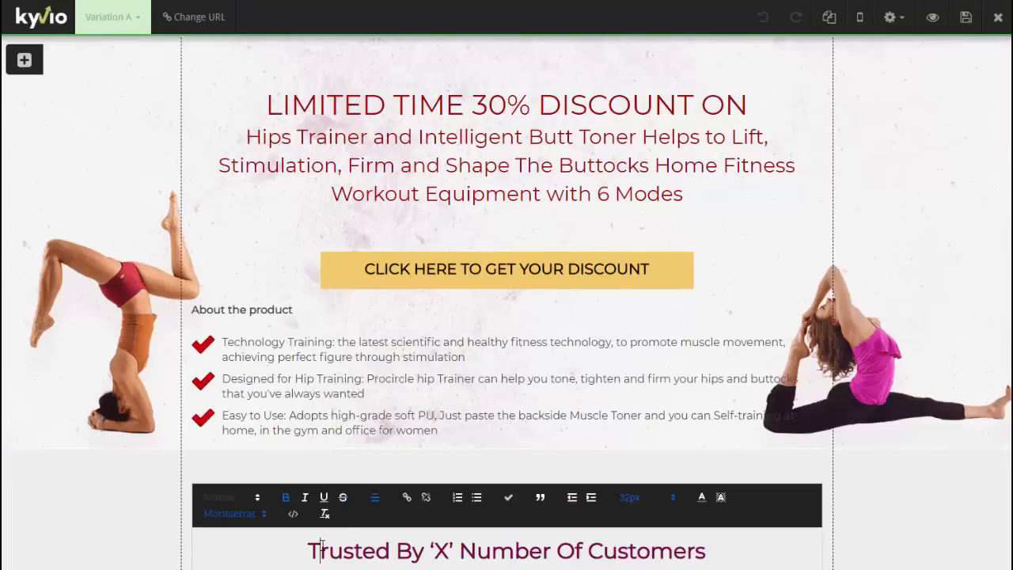
pyautogui.write('Impulses are weaker than expected, but overall good performance... Thank you')
pyautogui.hotkey('ctrl', 'z')
pyautogui.tripleClick(326, 542)
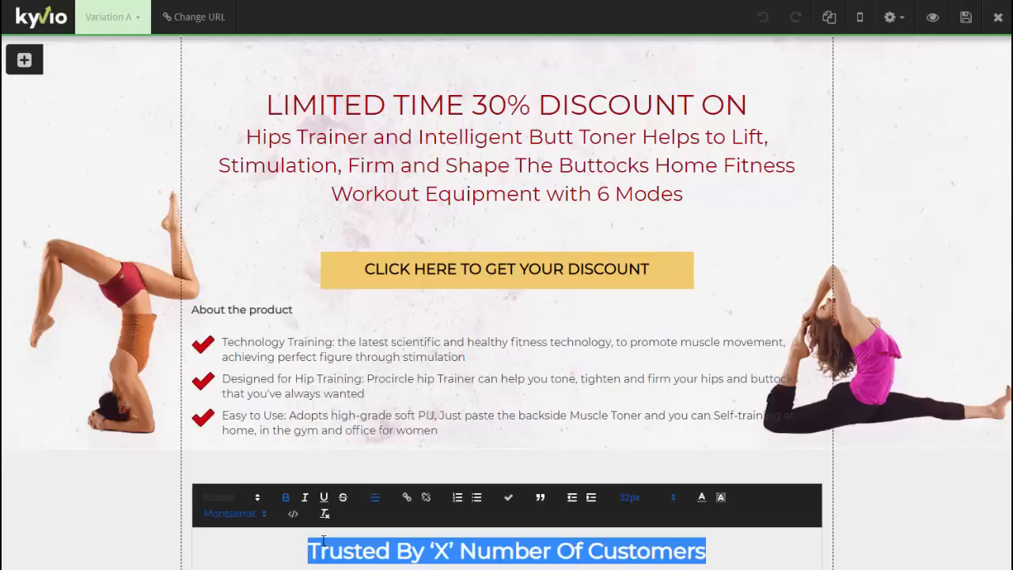
pyautogui.hotkey('ctrl', 'b')
# - Replace the heading with the copied customer review and colour it dark red
pyautogui.scroll(-1, 408, 504)
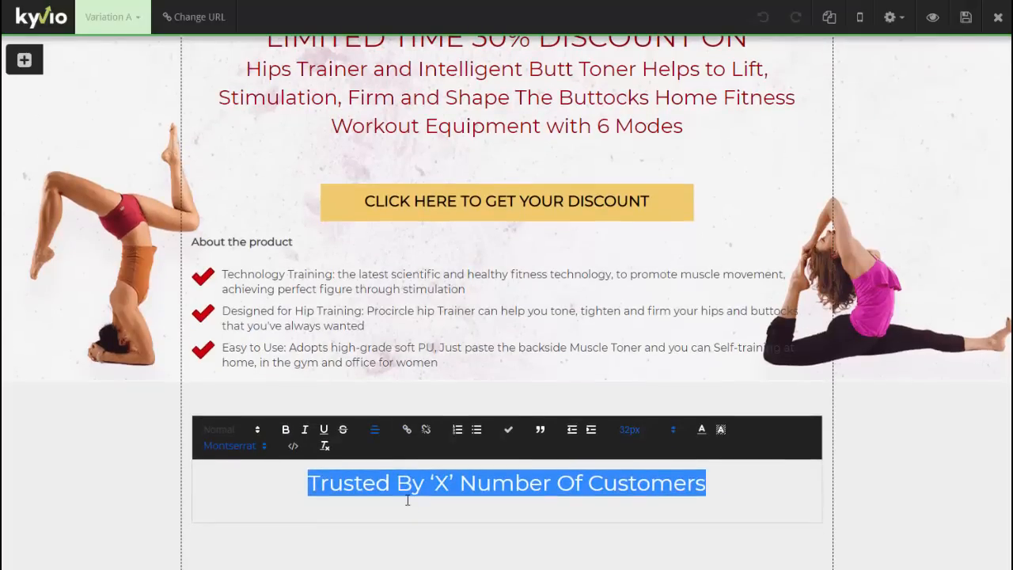
pyautogui.hotkey('ctrl', 'v')
pyautogui.hotkey('ctrl', 'a')
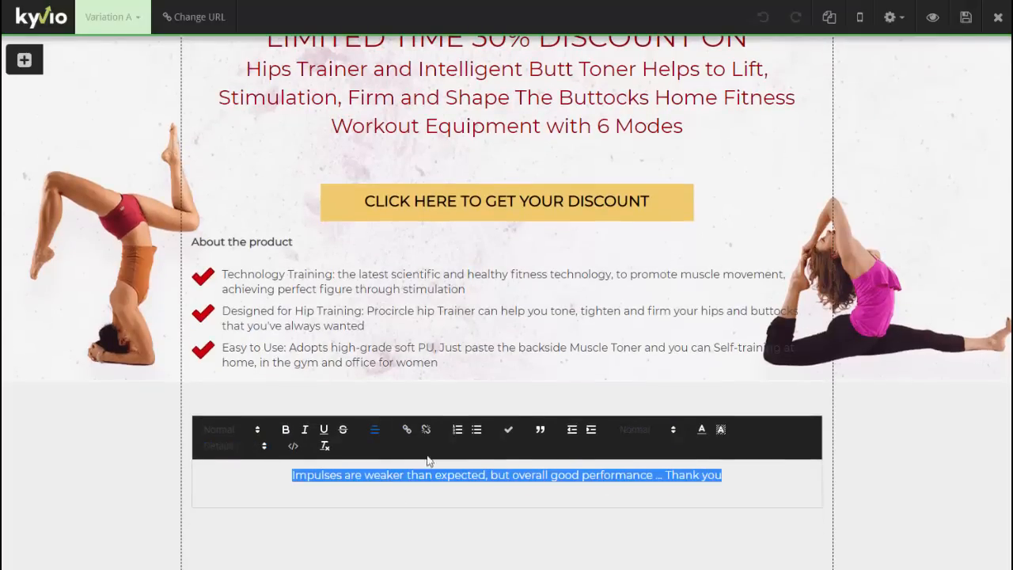
pyautogui.click(700, 429)
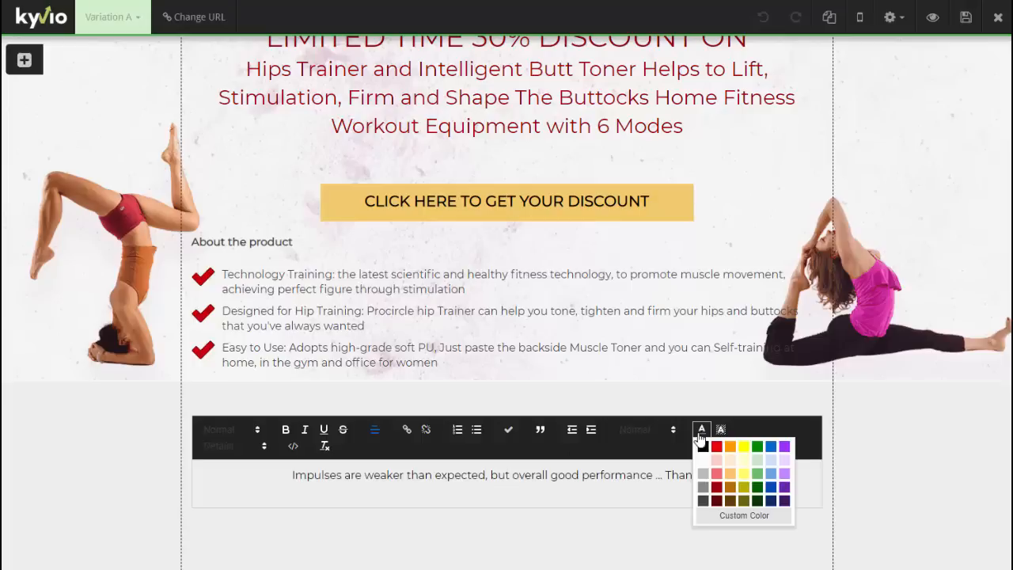
pyautogui.click(717, 488)
# - Wrap the review in quotes and credit the reviewer's name on its own line
pyautogui.click(731, 477)
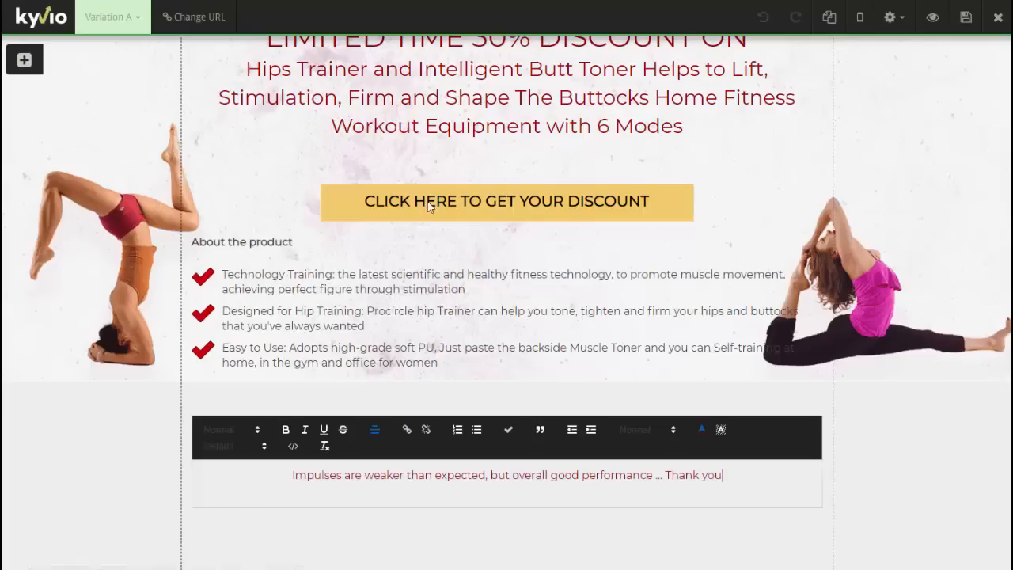
pyautogui.write('-- Roger')
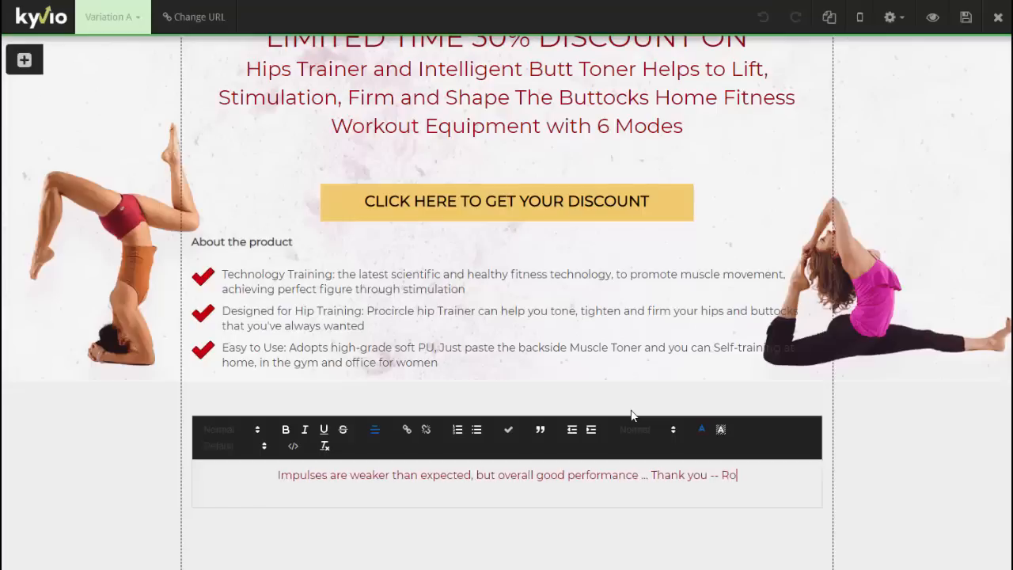
pyautogui.click(697, 473)
pyautogui.write('"')
pyautogui.hotkey('ctrl', 'Right')
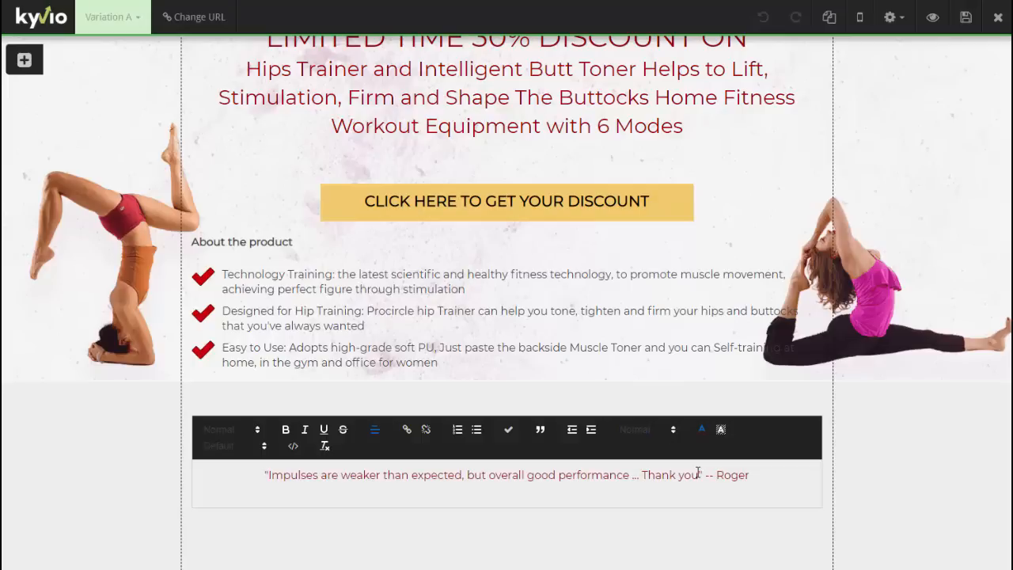
pyautogui.press('Return')
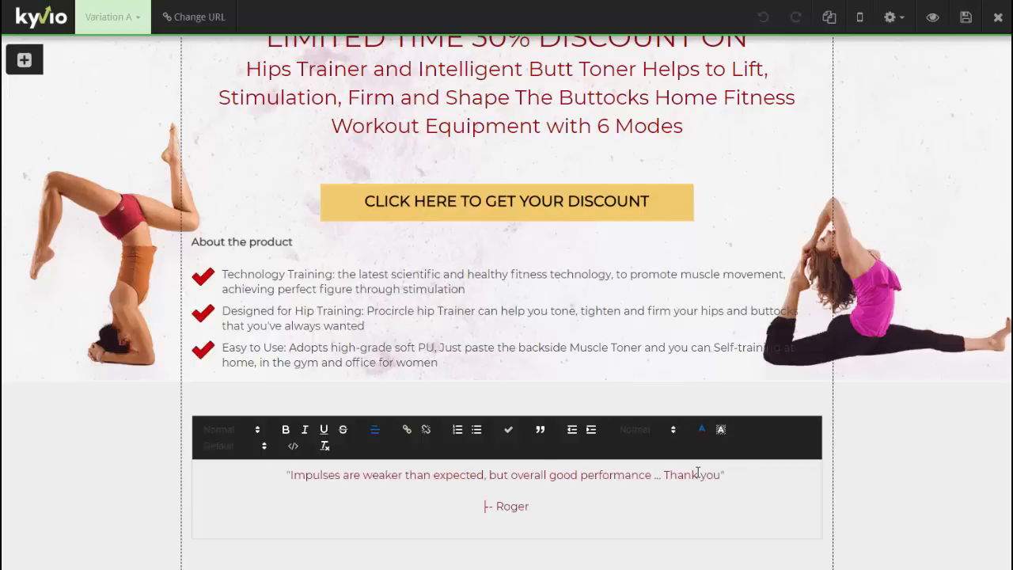
pyautogui.press('Tab')
pyautogui.press('BackSpace')
pyautogui.click(929, 507)
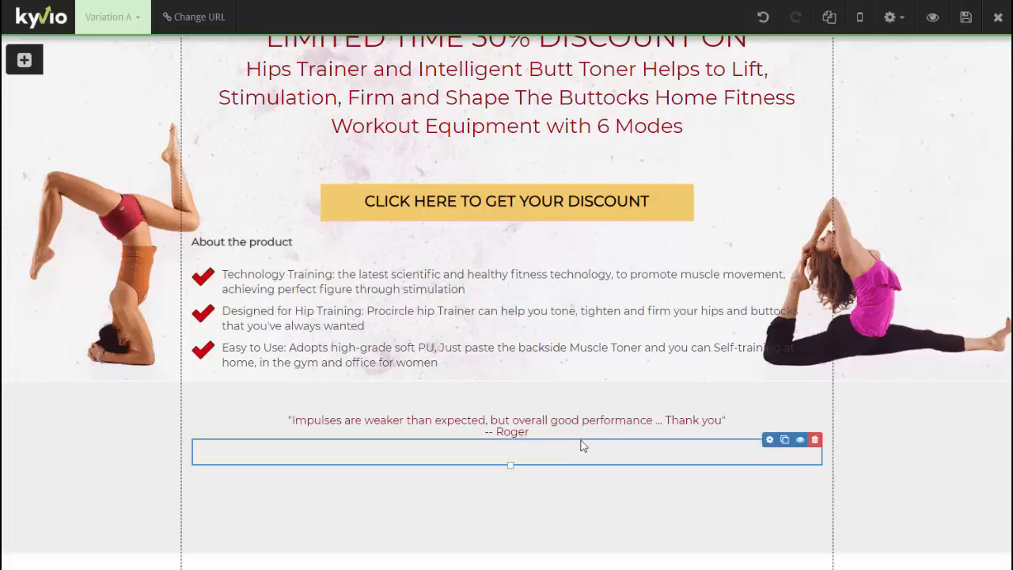
pyautogui.click(738, 417)
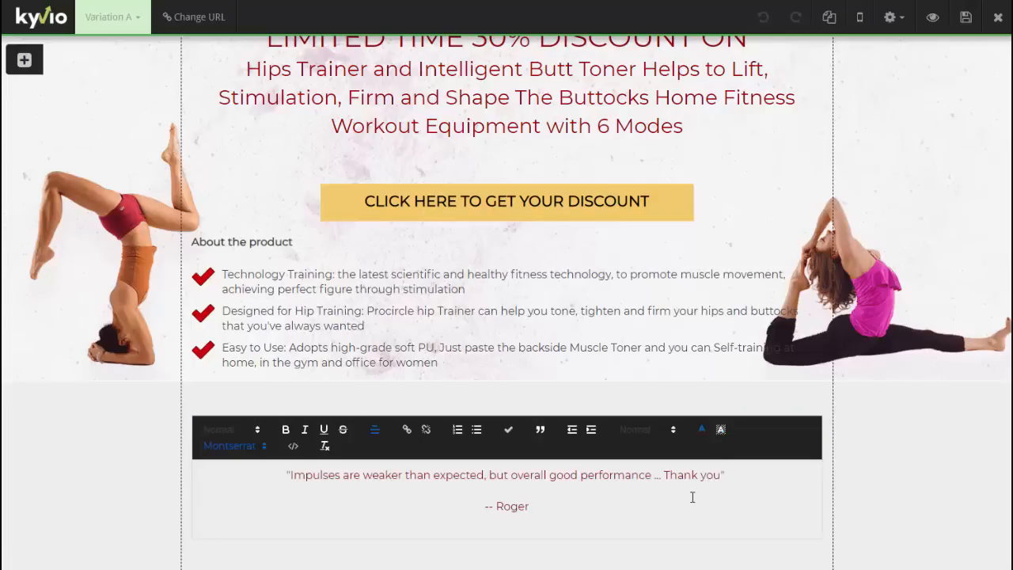
pyautogui.click(866, 490)
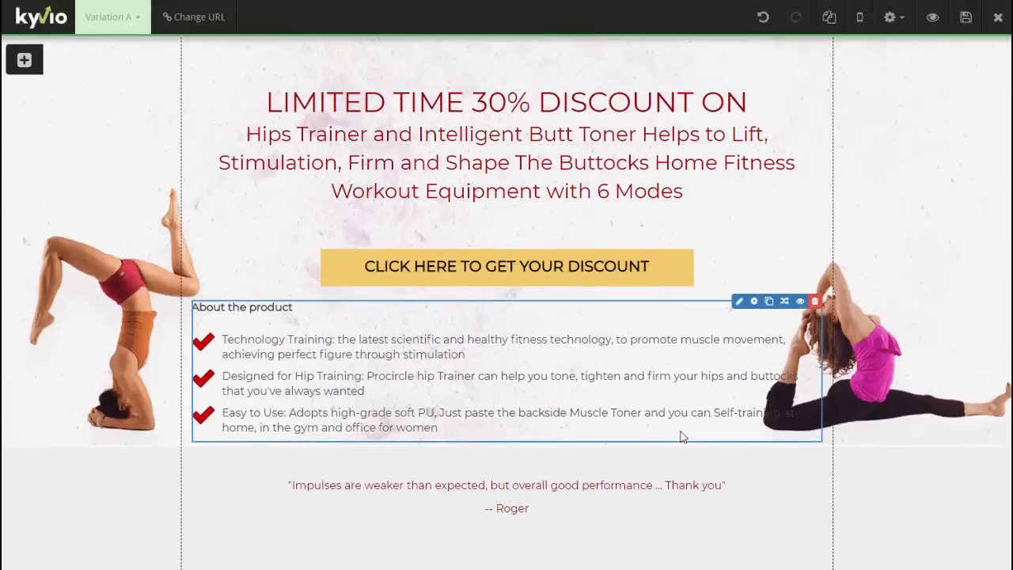
# - Delete the Perfect For features section and the pink Expert Testimonials band, confirming each
pyautogui.scroll(-2, 682, 436)
pyautogui.scroll(-5, 685, 437)
pyautogui.scroll(1, 933, 221)
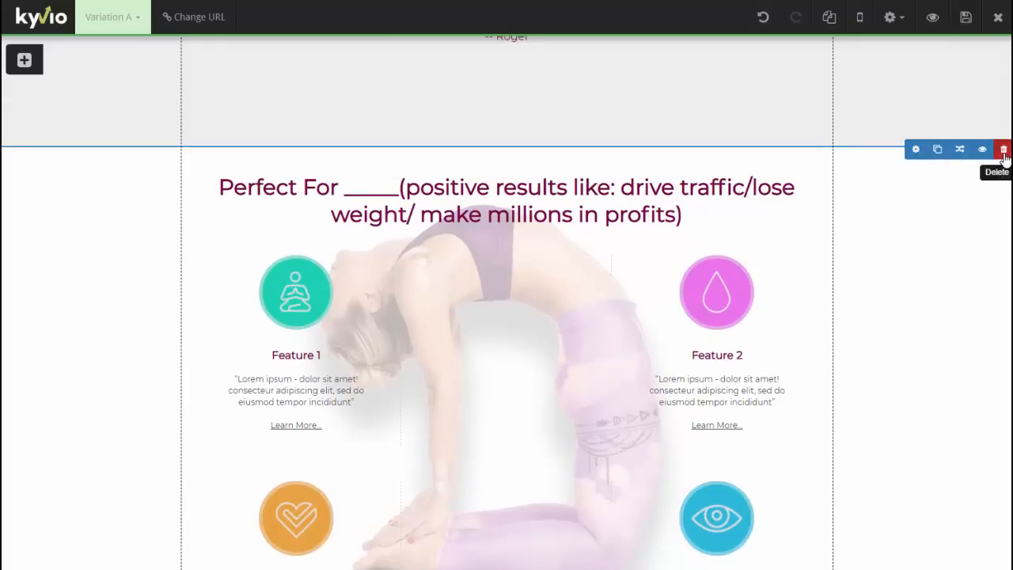
pyautogui.click(1001, 147)
pyautogui.click(599, 155)
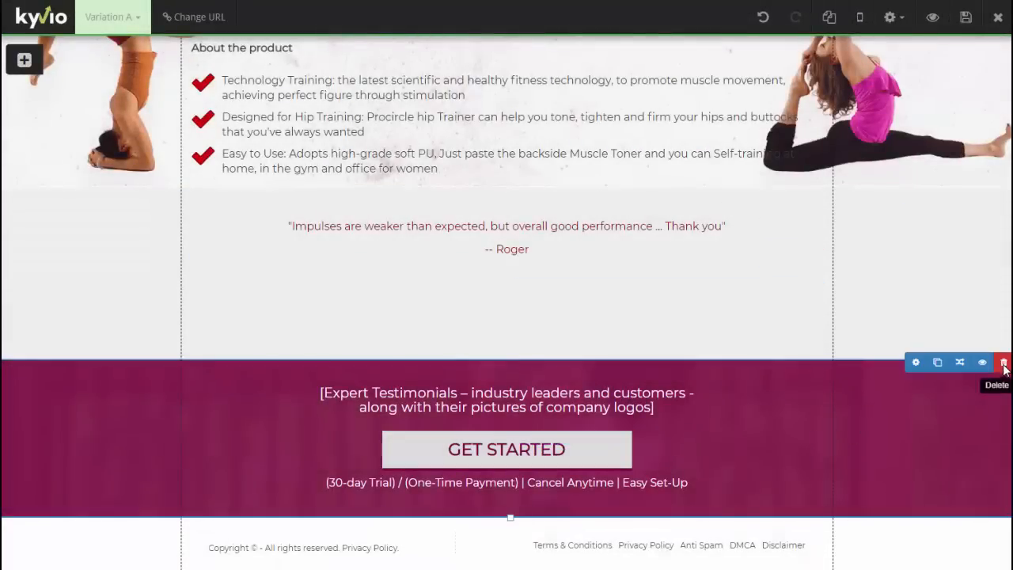
pyautogui.click(1001, 361)
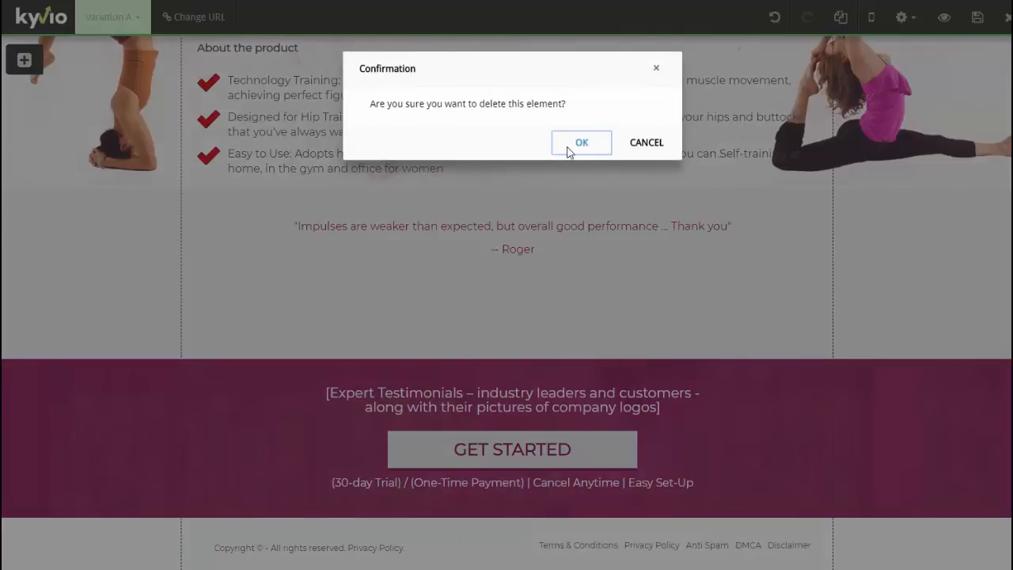
pyautogui.click(567, 148)
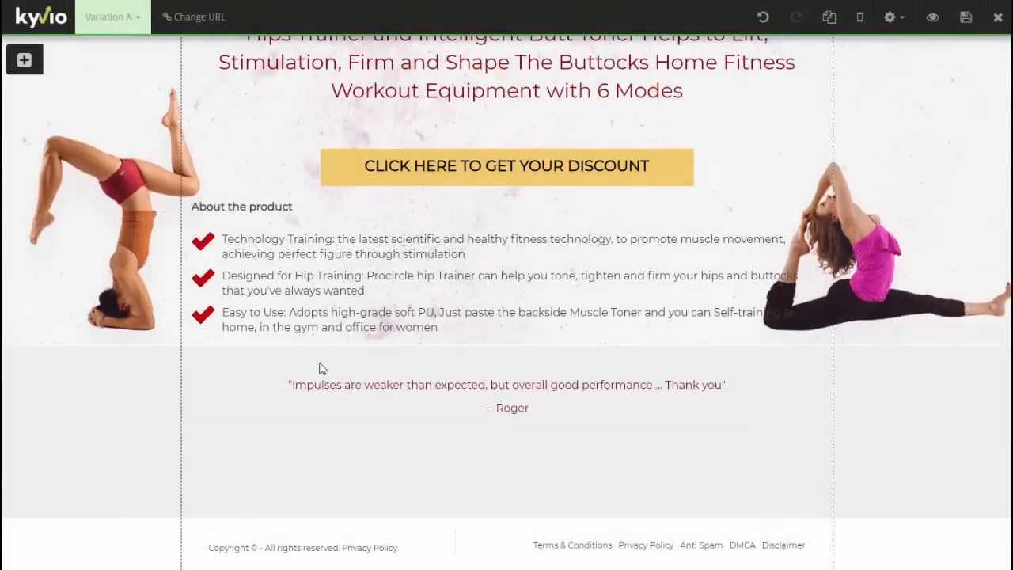
pyautogui.scroll(1, 321, 368)
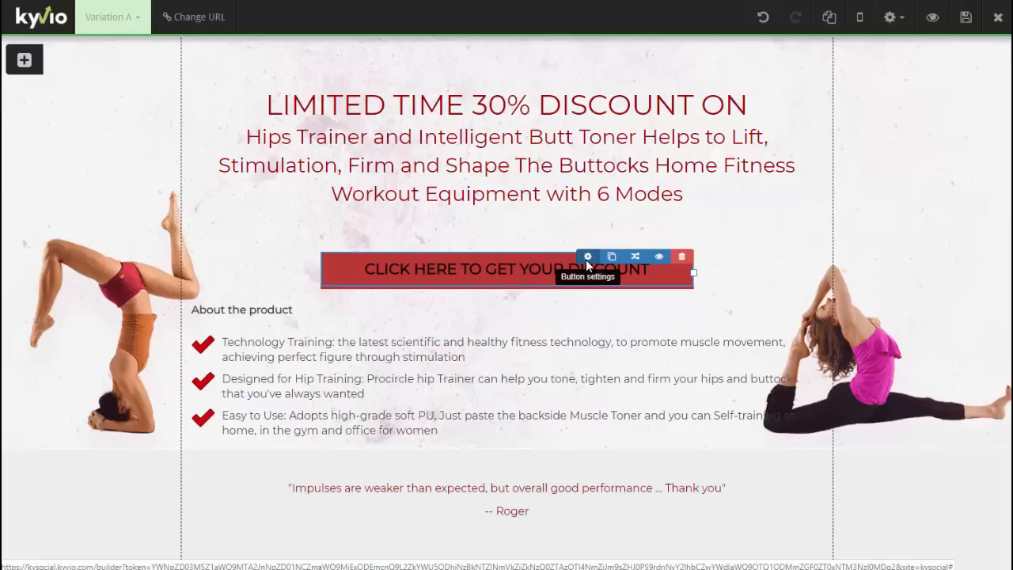
# - Set the discount button's On Click Action to Open a Pop Up and create a new popup
pyautogui.click(586, 261)
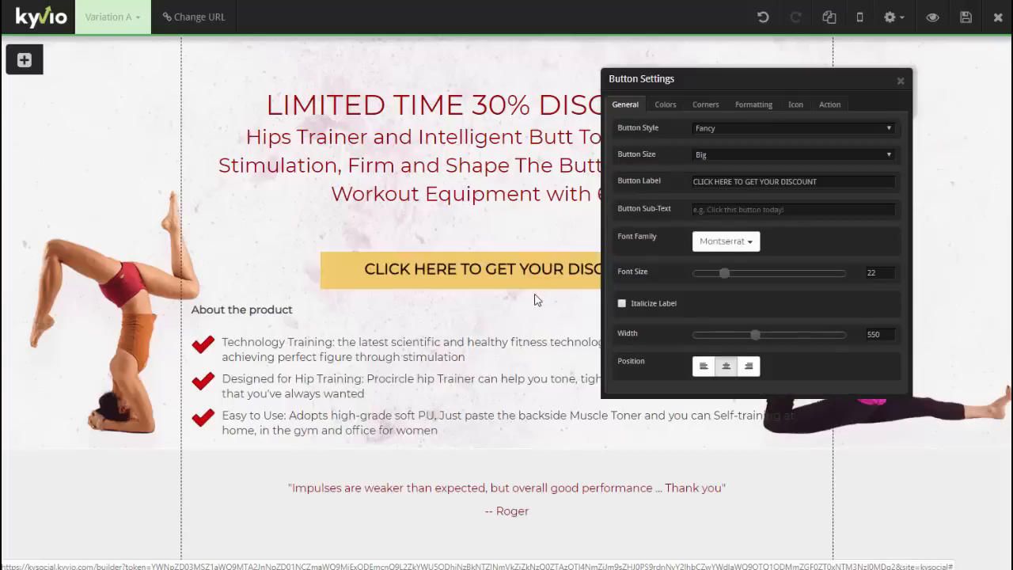
pyautogui.click(833, 100)
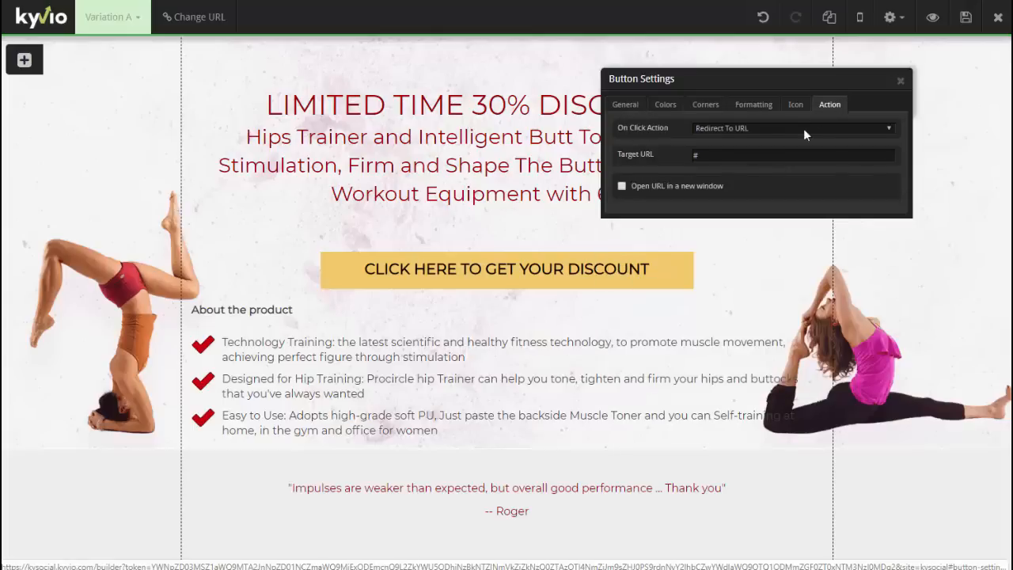
pyautogui.click(771, 127)
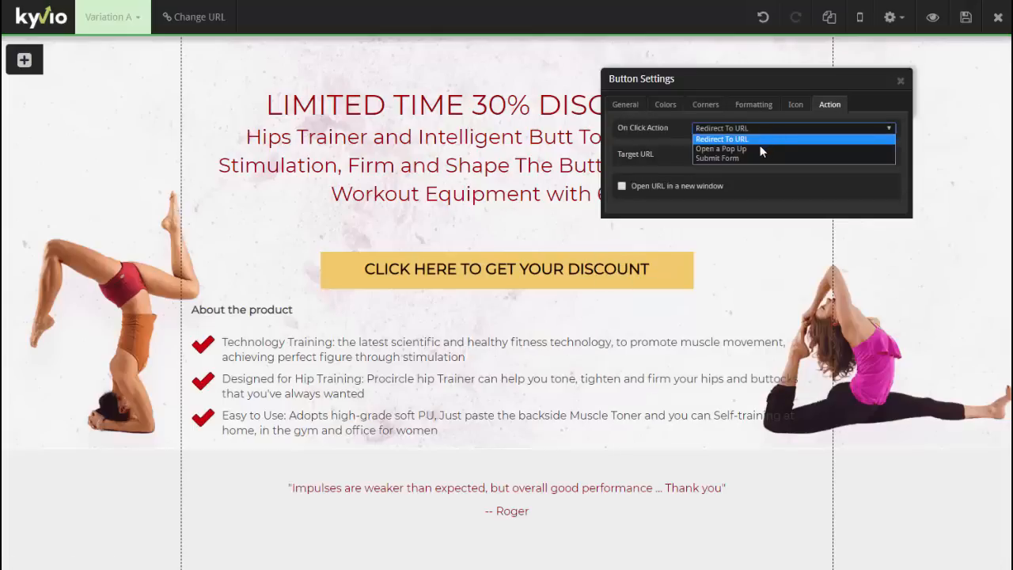
pyautogui.click(758, 148)
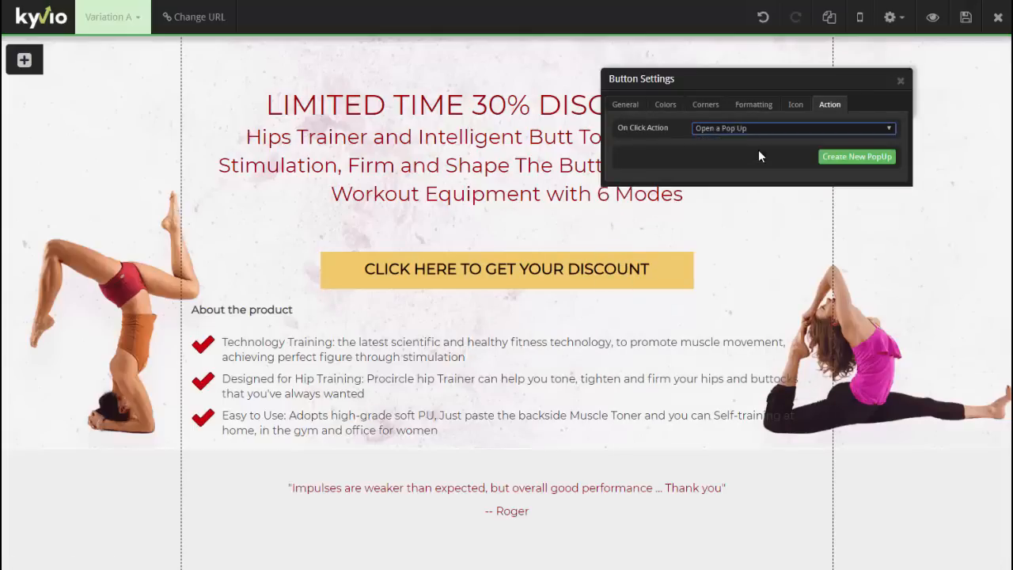
pyautogui.click(834, 160)
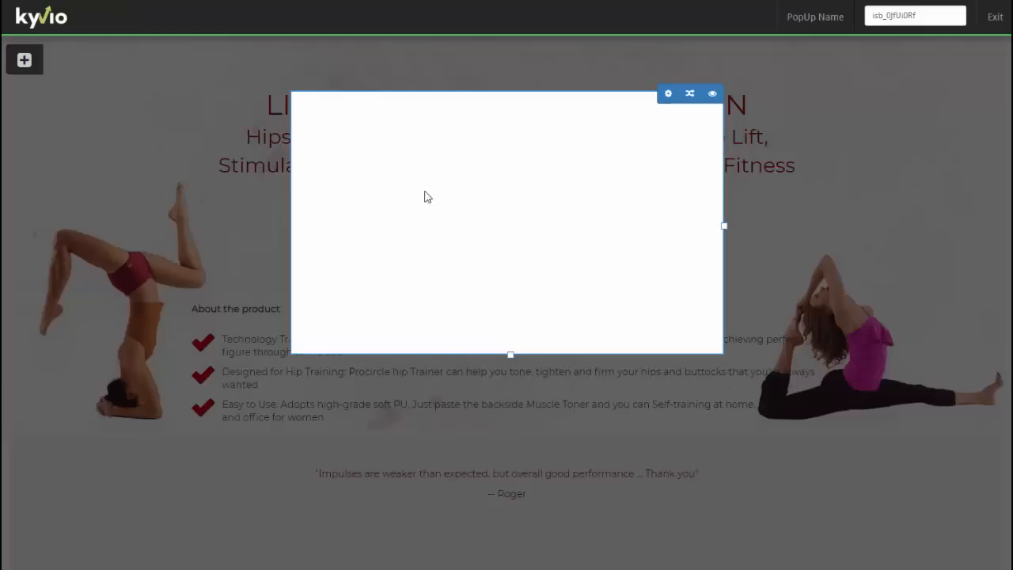
# - Set the popup block's Background Color to black #000000 and close Block Settings
pyautogui.click(668, 94)
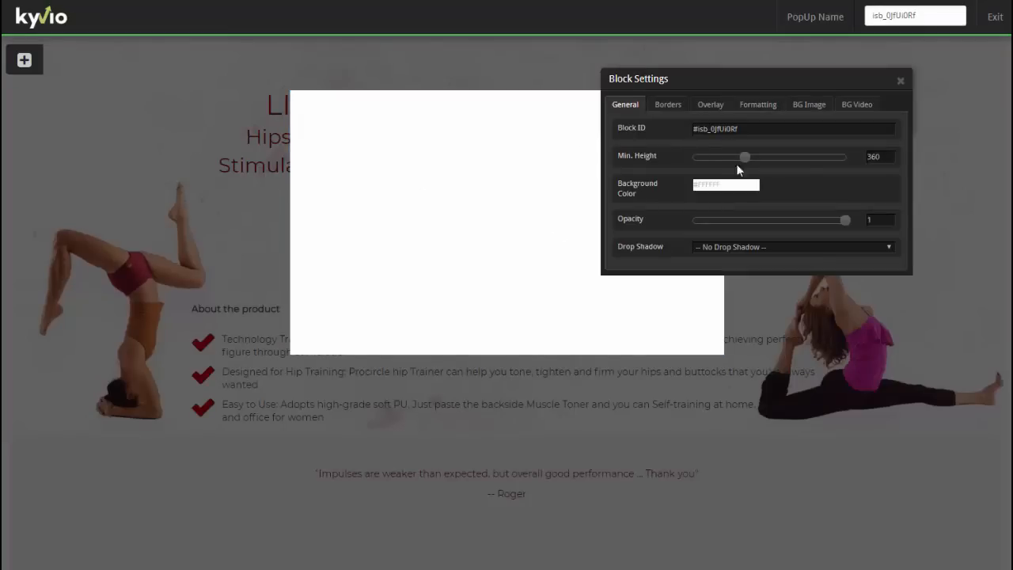
pyautogui.click(739, 185)
pyautogui.click(711, 204)
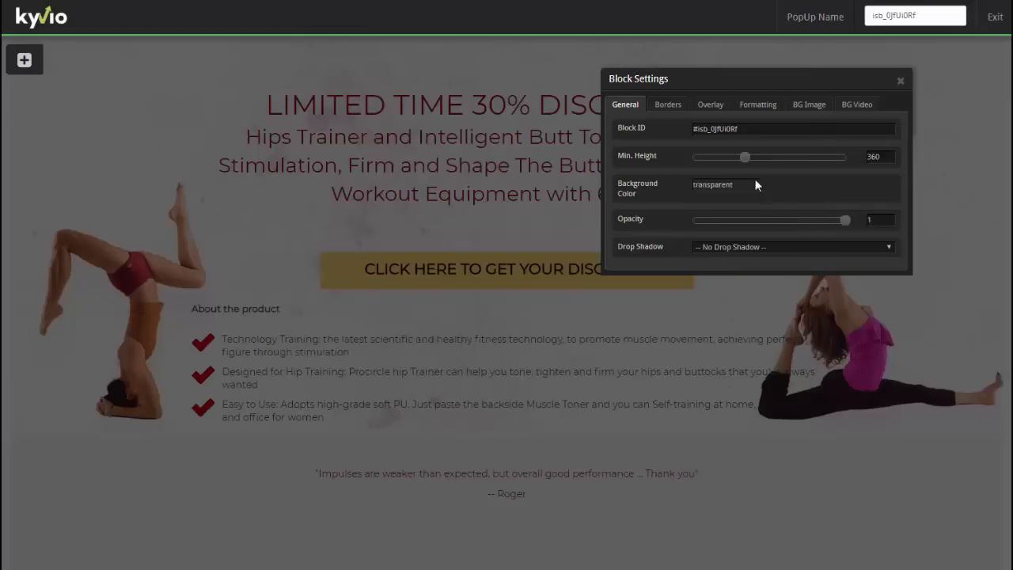
pyautogui.click(753, 184)
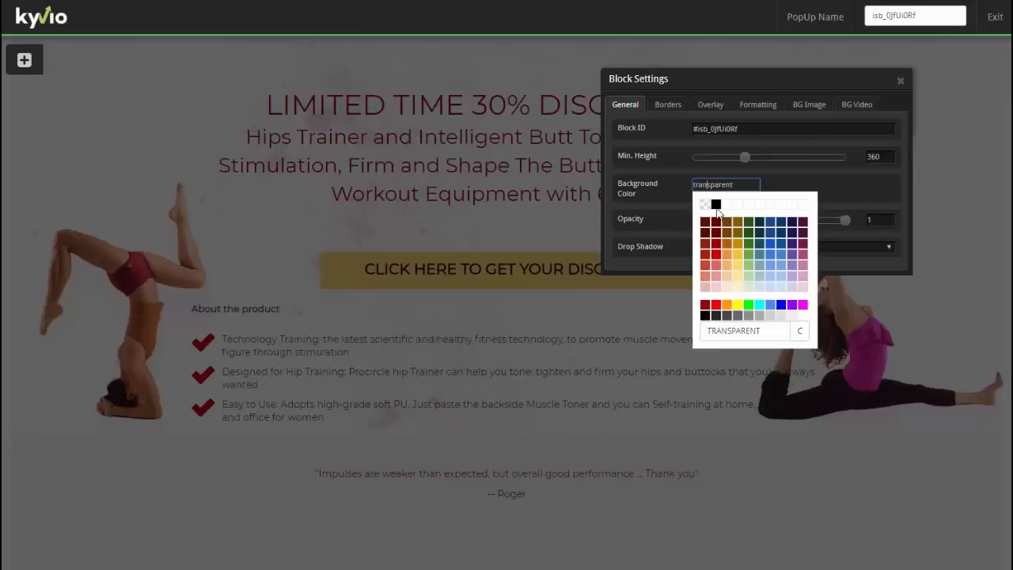
pyautogui.click(716, 205)
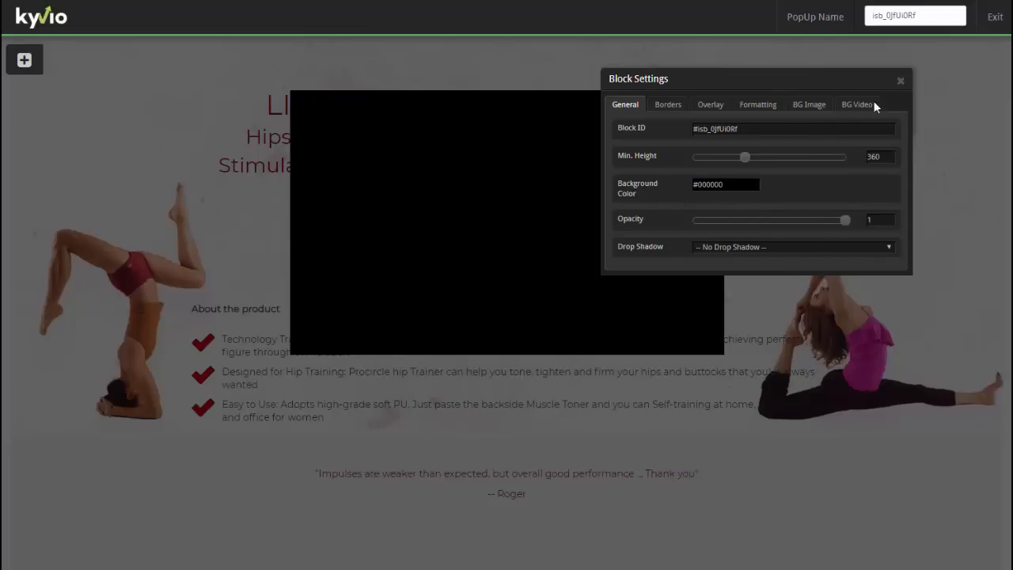
pyautogui.click(533, 190)
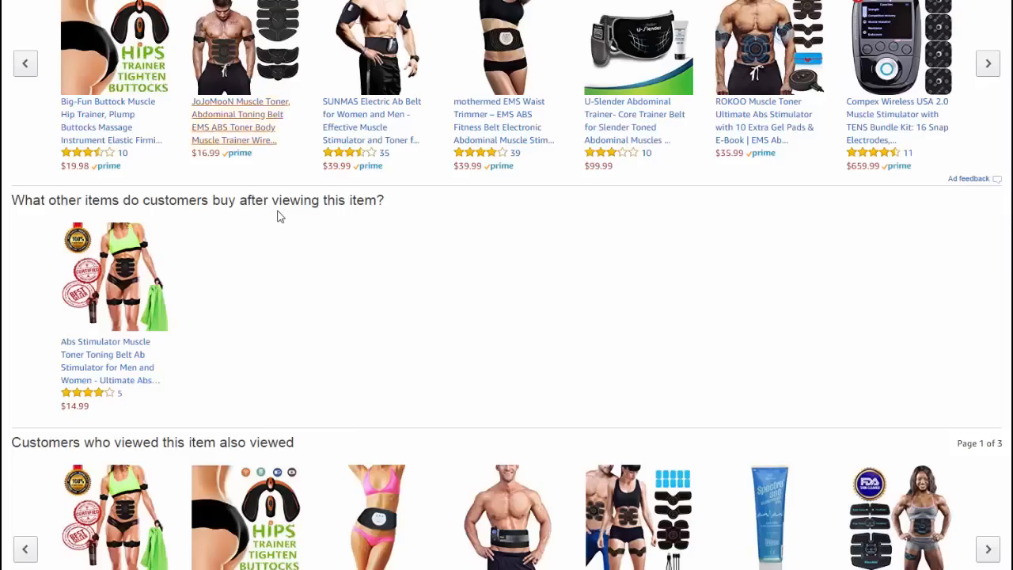
pyautogui.scroll(10, 278, 215)
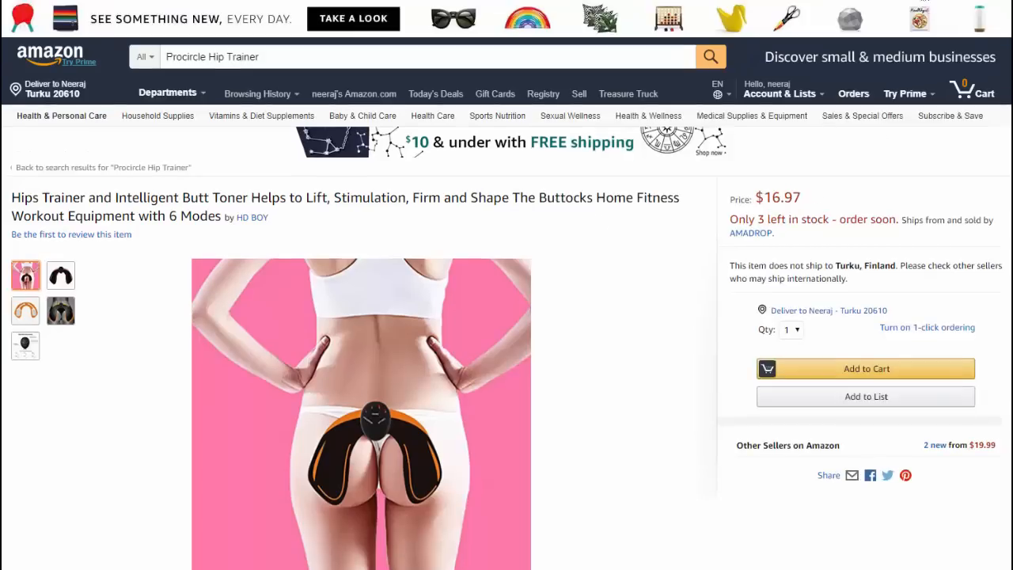
pyautogui.click(924, 0)
pyautogui.click(643, 22)
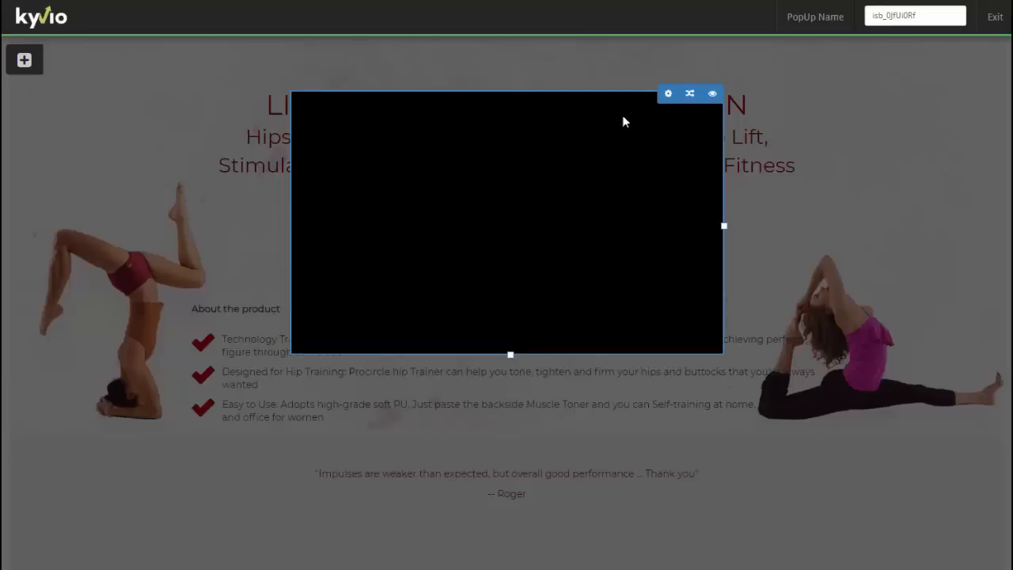
# - Change the popup block's Background Color from black to white #ffffff
pyautogui.click(667, 93)
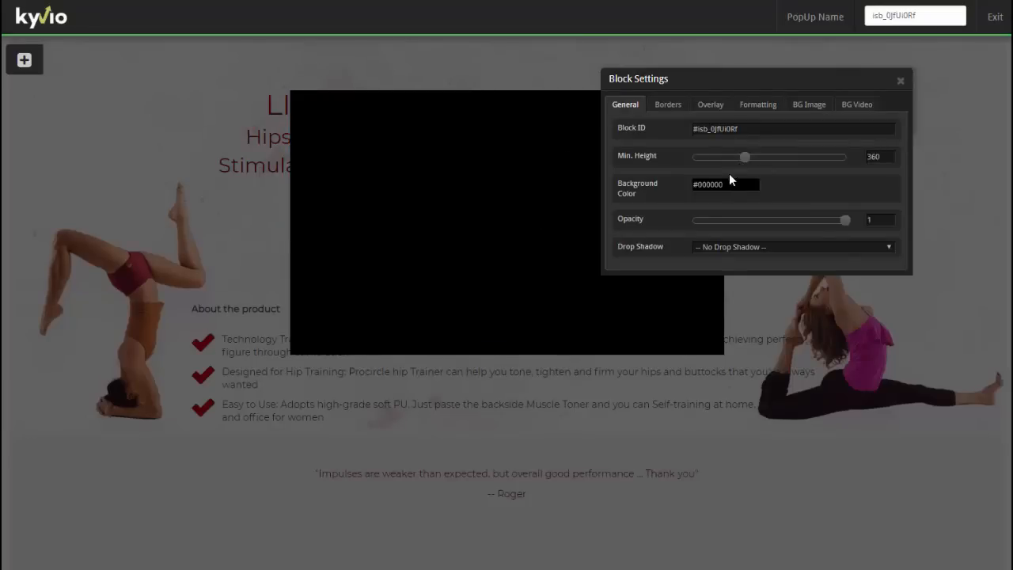
pyautogui.click(725, 184)
pyautogui.doubleClick(717, 185)
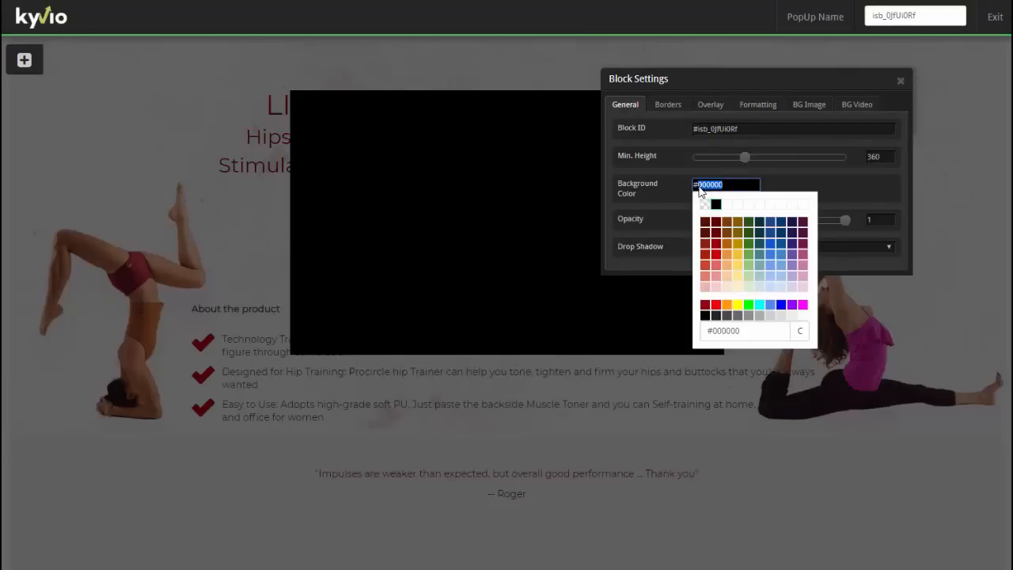
pyautogui.write('ffffff')
pyautogui.click(747, 333)
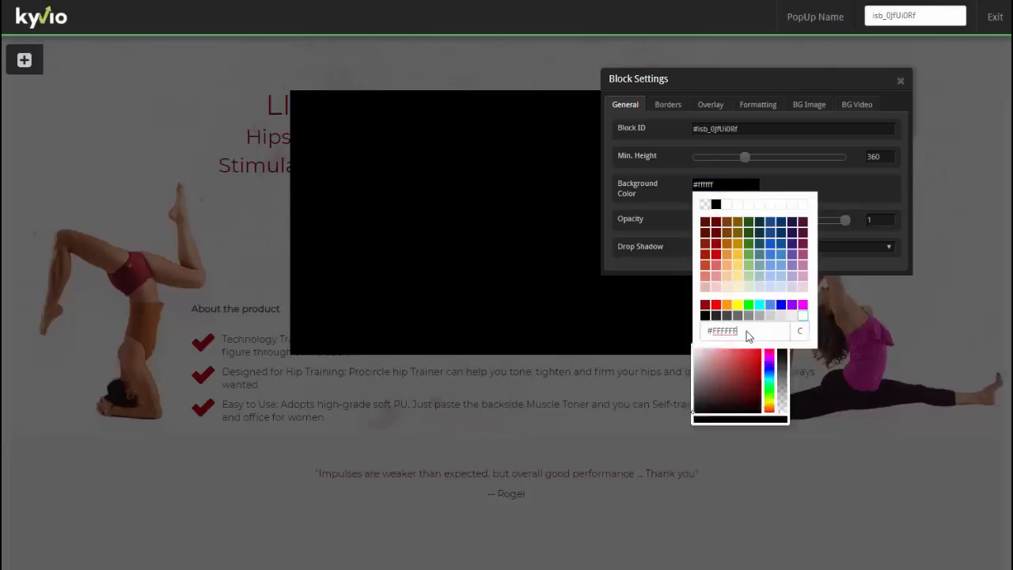
pyautogui.click(798, 331)
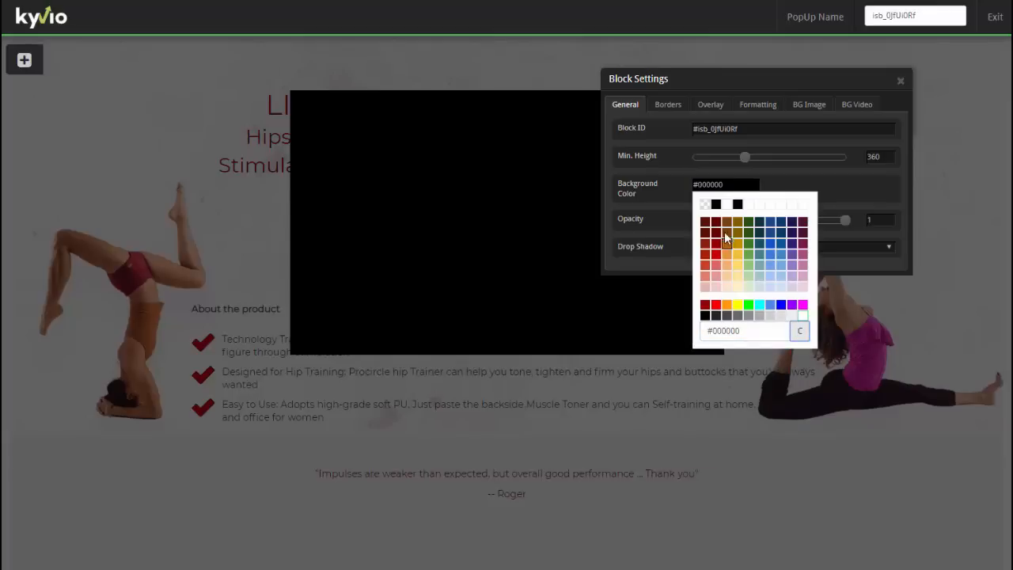
pyautogui.click(727, 205)
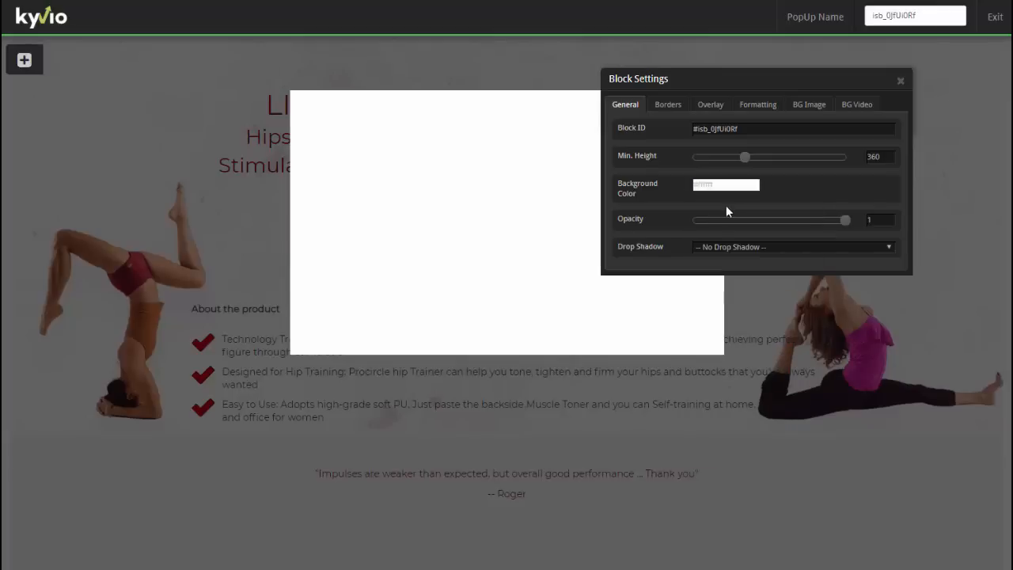
pyautogui.click(901, 81)
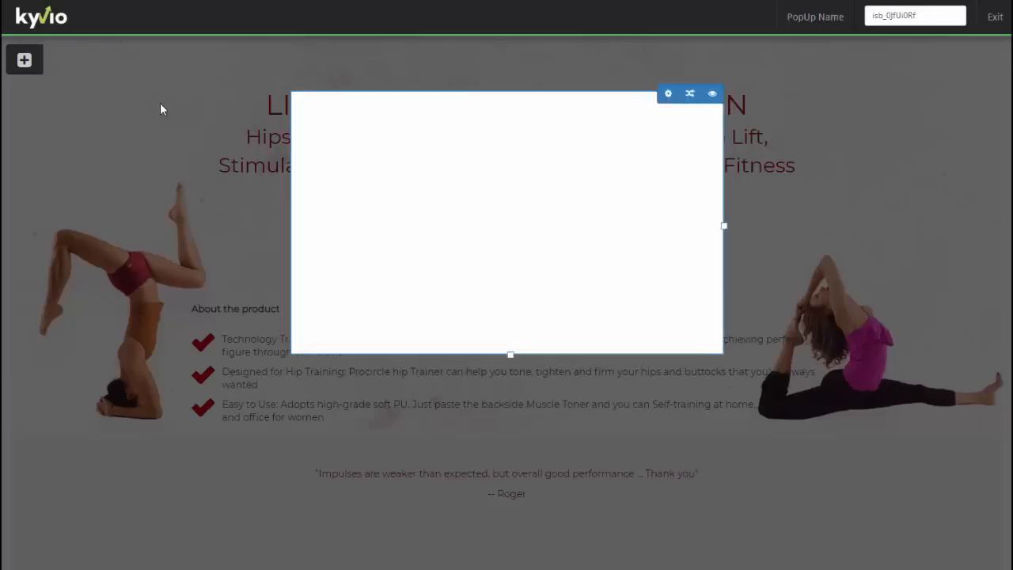
pyautogui.click(25, 60)
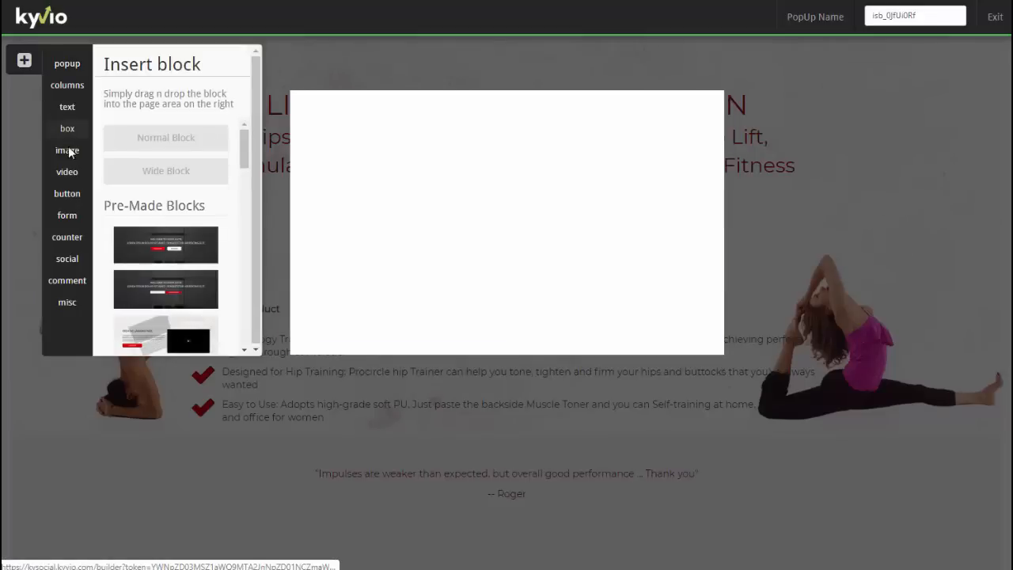
# - Drop the Standard Opt-In Form into the popup and delete its first-name field
pyautogui.click(67, 216)
pyautogui.moveTo(185, 171); pyautogui.dragTo(476, 228)
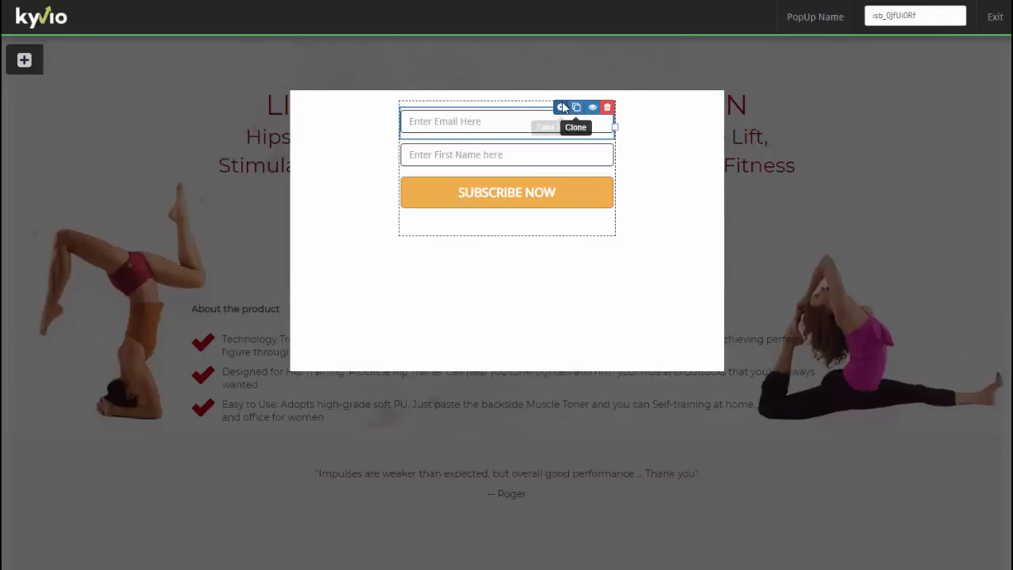
pyautogui.click(561, 107)
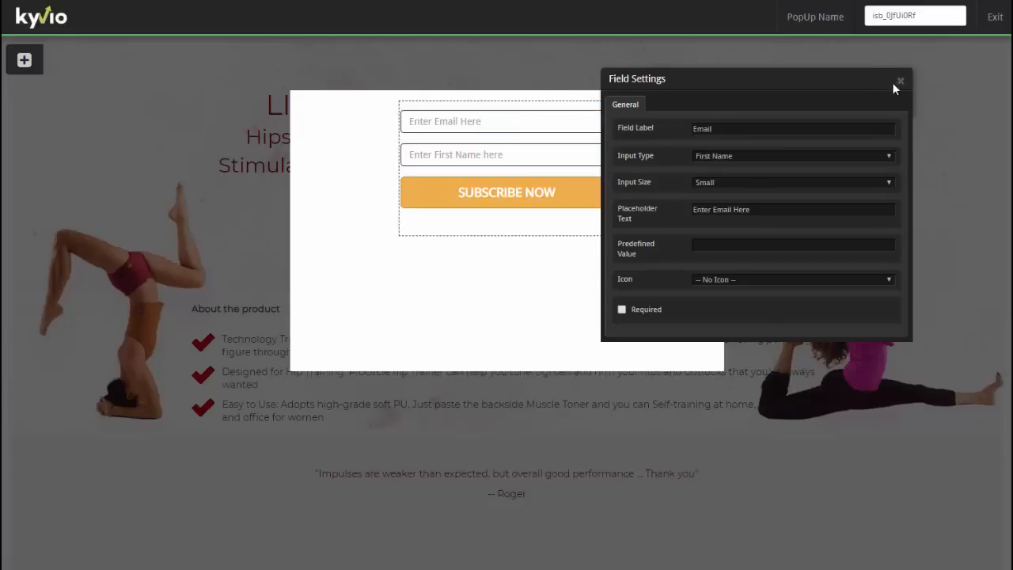
pyautogui.click(535, 107)
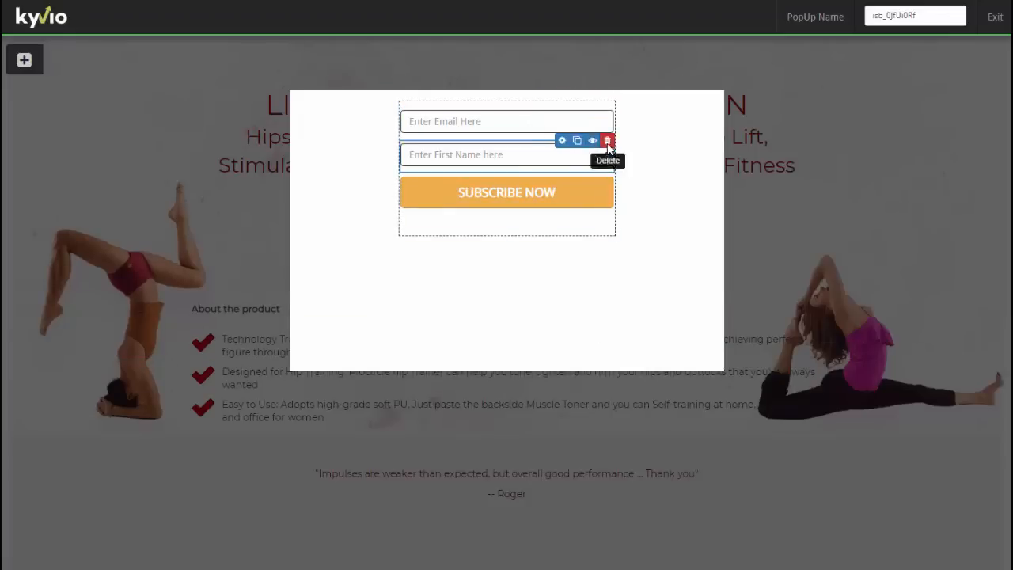
pyautogui.click(612, 140)
pyautogui.press('Return')
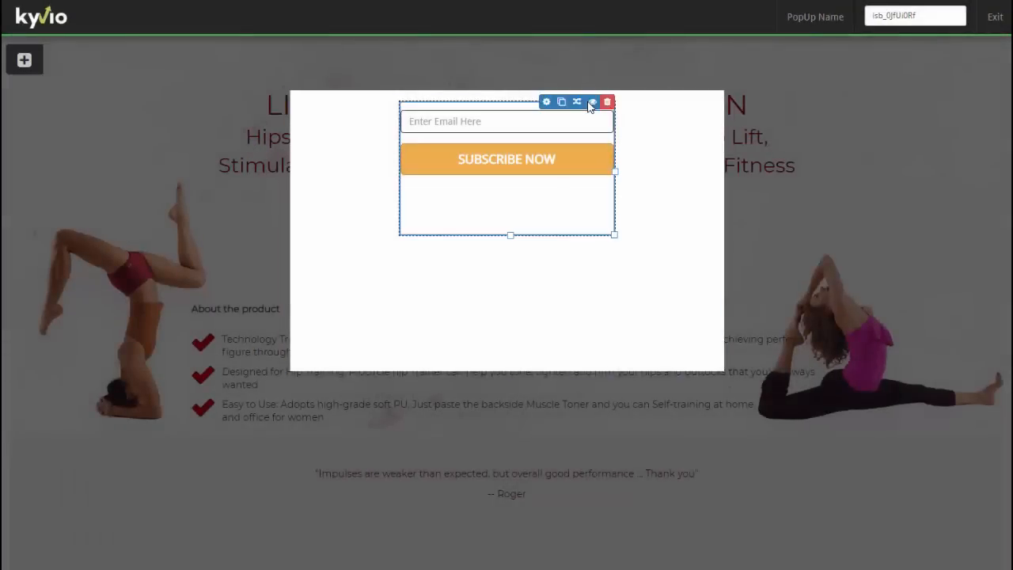
# - Give the form a Top Margin of 46 and shorten the popup's height
pyautogui.click(545, 101)
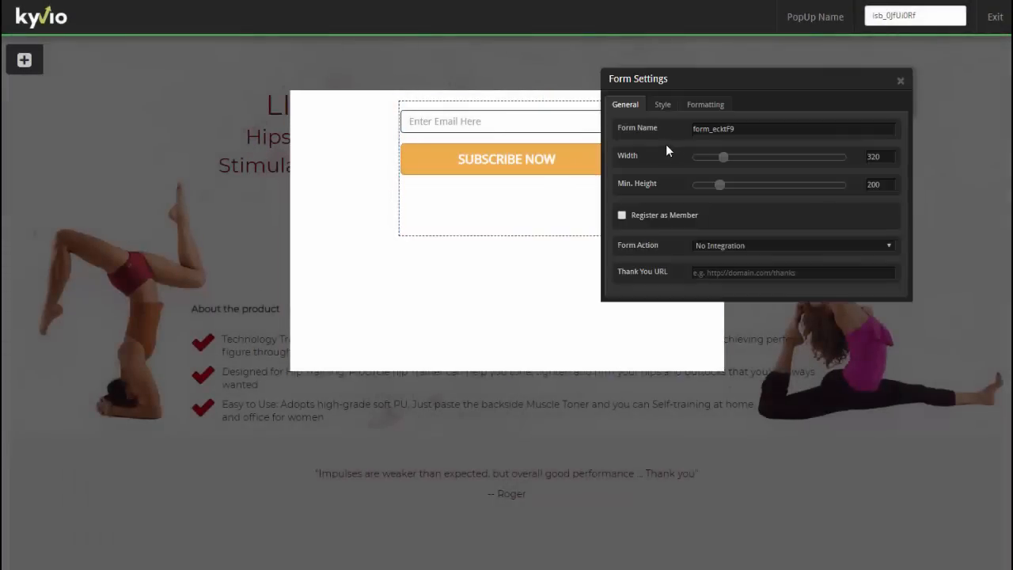
pyautogui.click(703, 104)
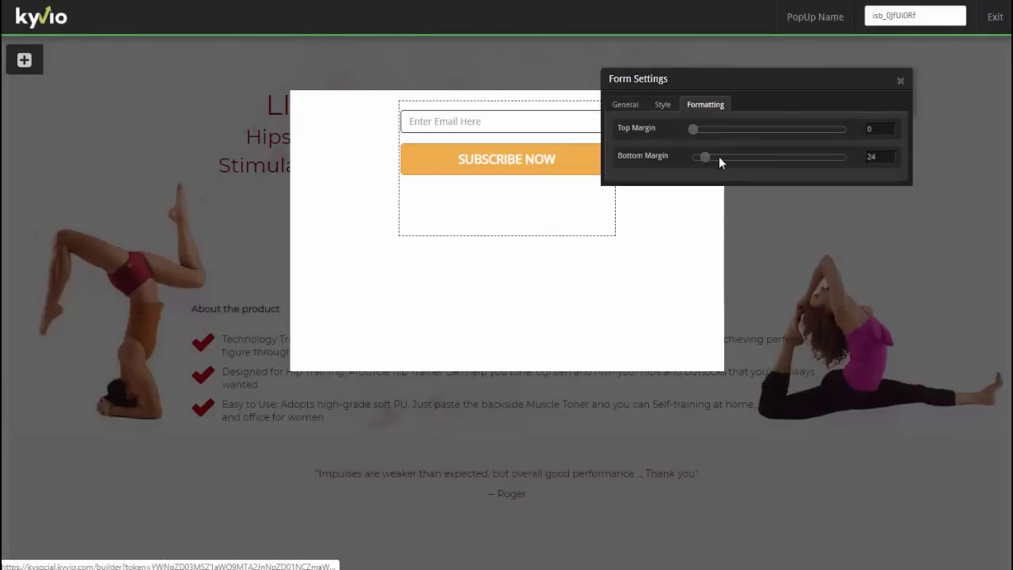
pyautogui.moveTo(718, 128); pyautogui.dragTo(728, 131)
pyautogui.click(900, 81)
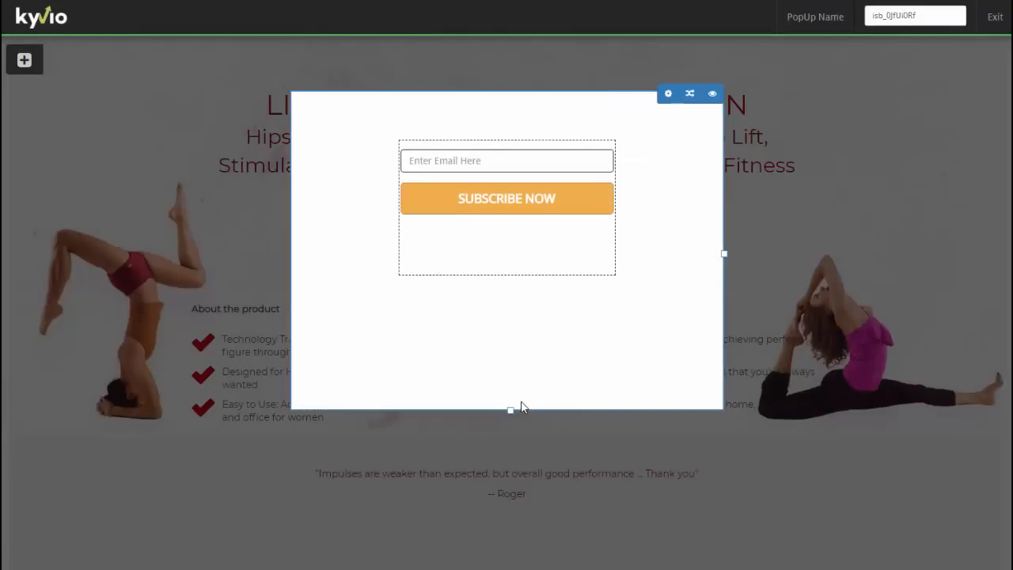
pyautogui.moveTo(511, 410); pyautogui.dragTo(511, 242)
pyautogui.click(504, 269)
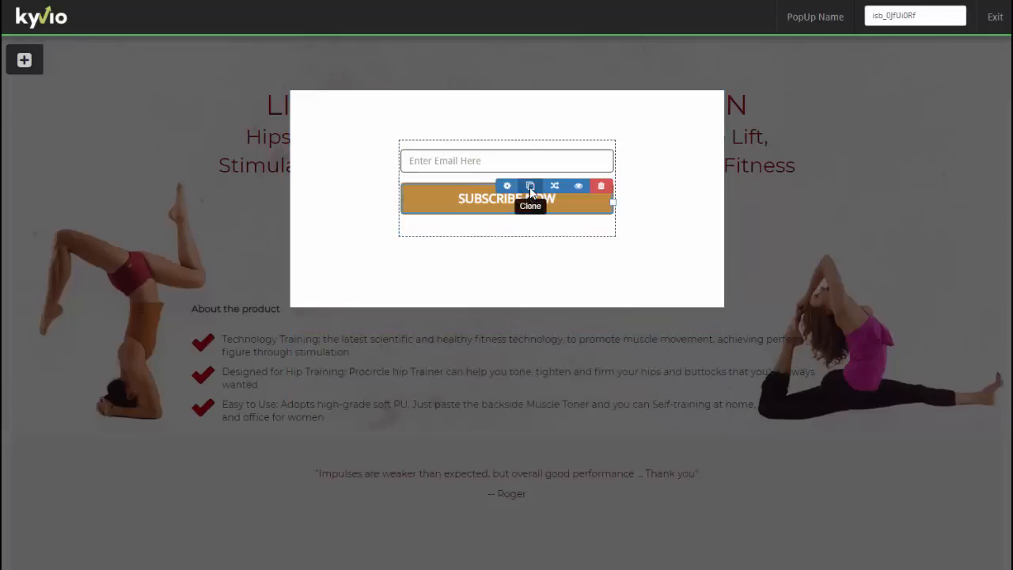
# - Relabel the button 'PUT YOUR BEST EMAIL TO UNLOCK 30% DISCOUNT' with Corner Radius 0
pyautogui.click(501, 186)
pyautogui.tripleClick(739, 187)
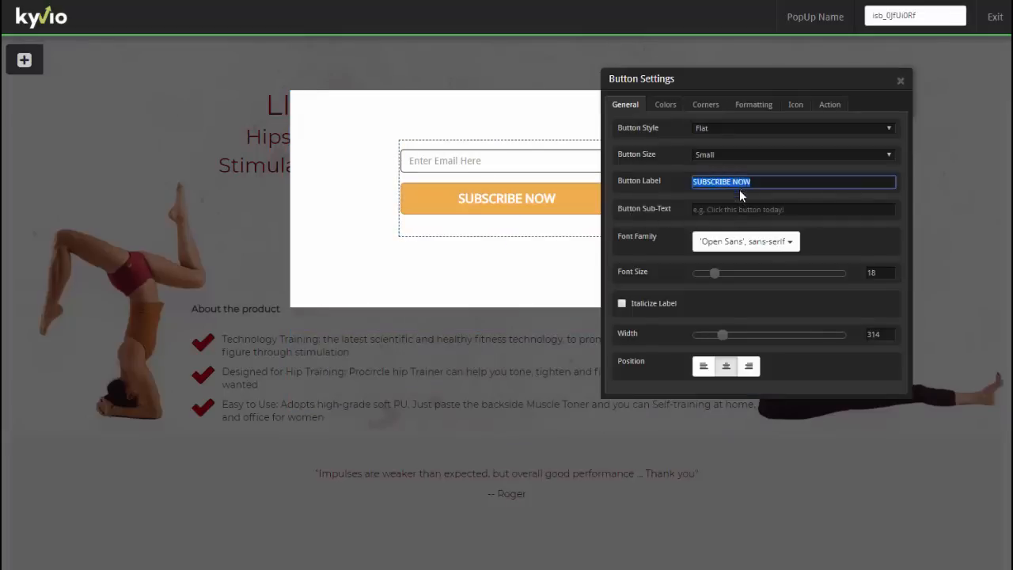
pyautogui.write('PUT YOUR BEST')
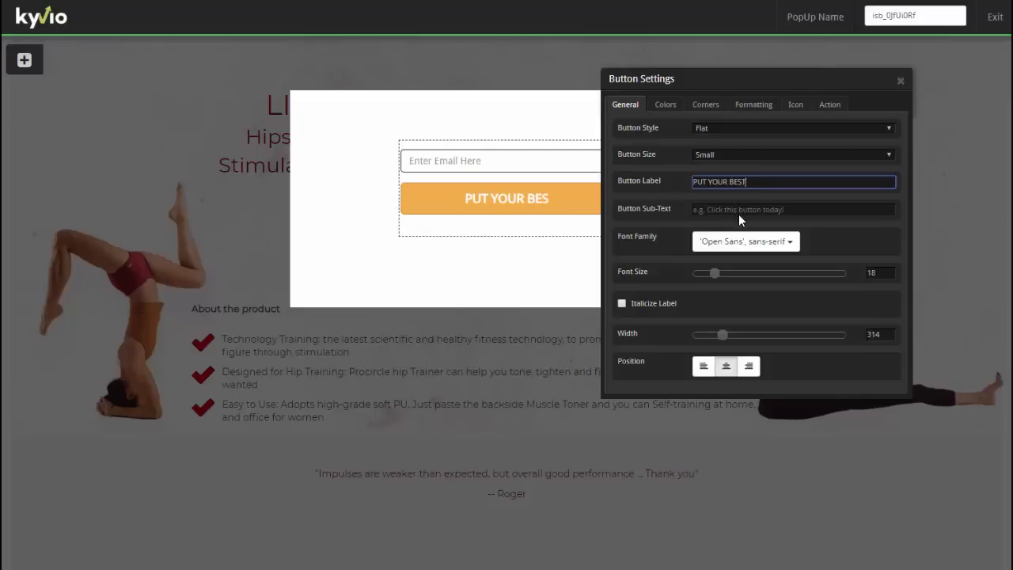
pyautogui.write(' EMAIL TO UNLOCK')
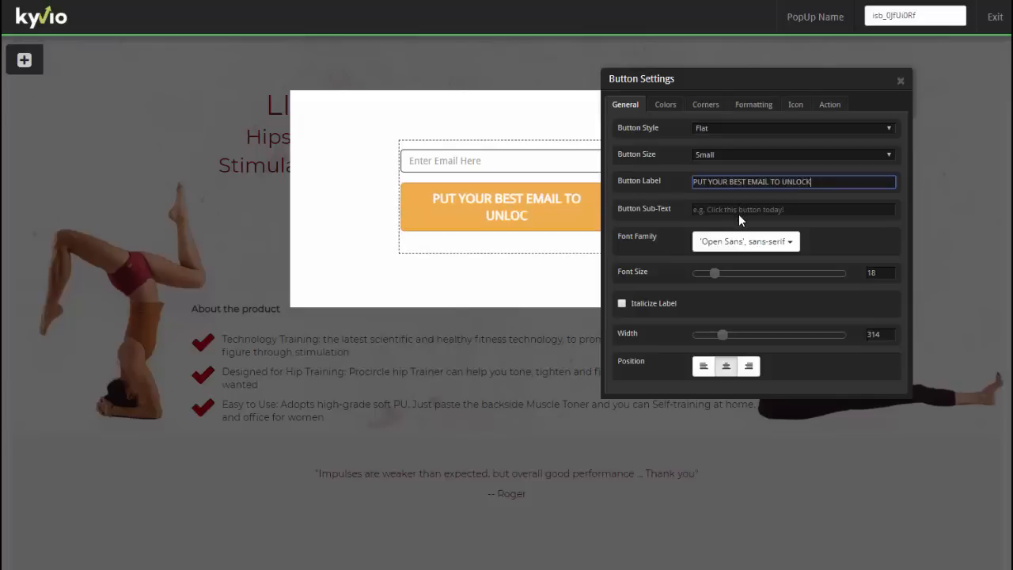
pyautogui.write(' 30% DISCOUNT')
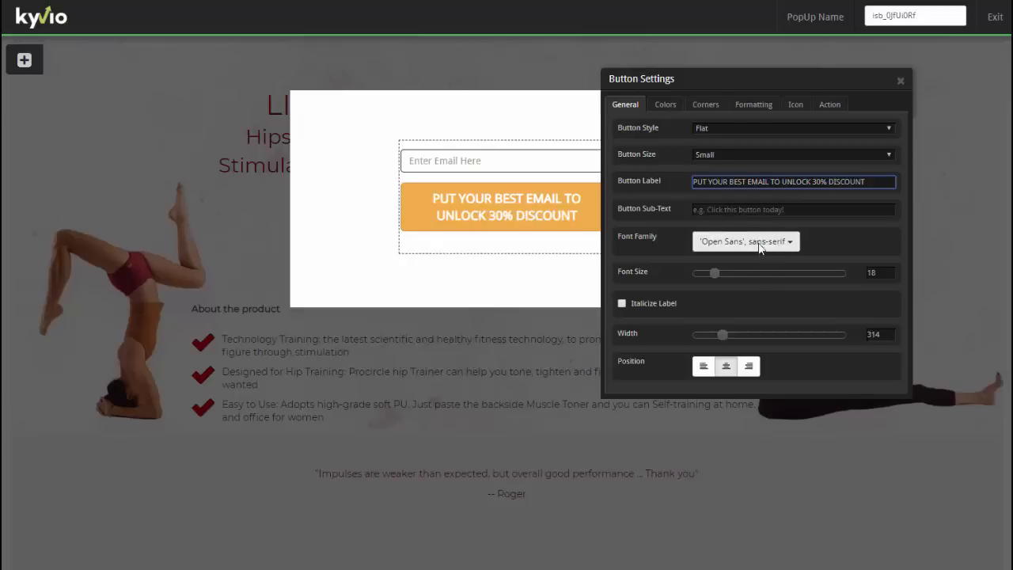
pyautogui.click(705, 103)
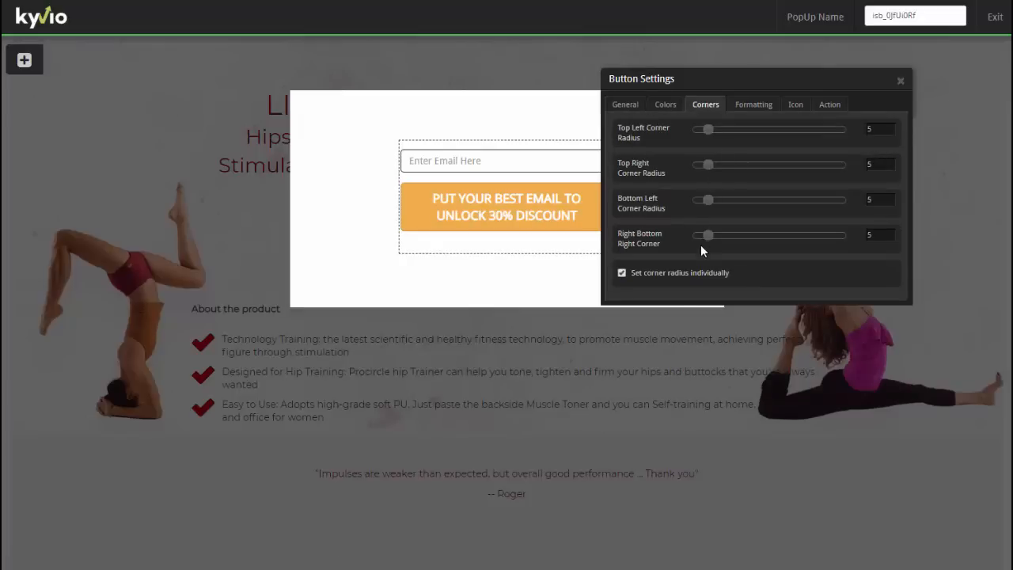
pyautogui.click(621, 272)
pyautogui.moveTo(705, 134); pyautogui.dragTo(688, 130)
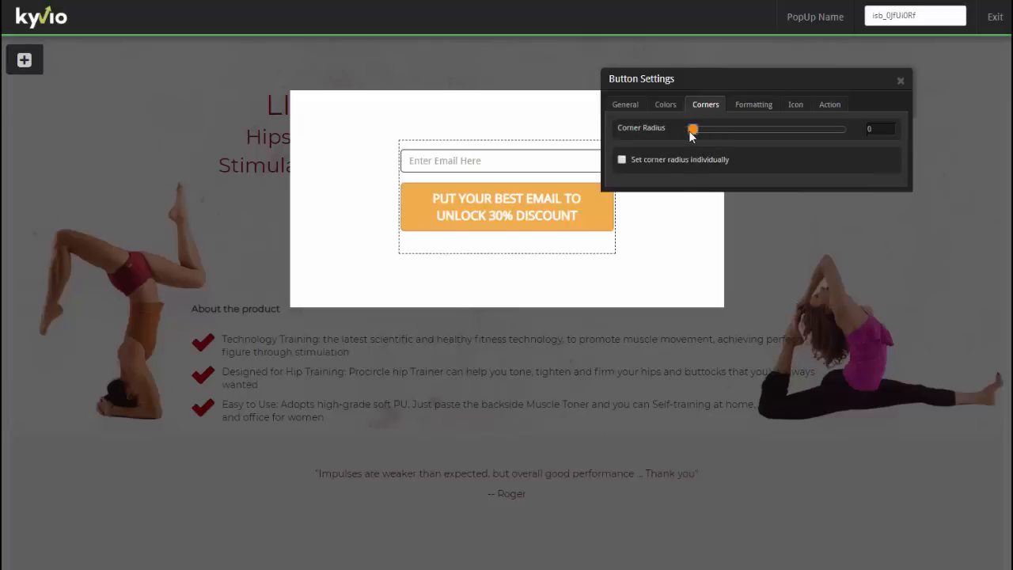
# - Make the button label black #000000 and its background #f2cb6b
pyautogui.click(663, 104)
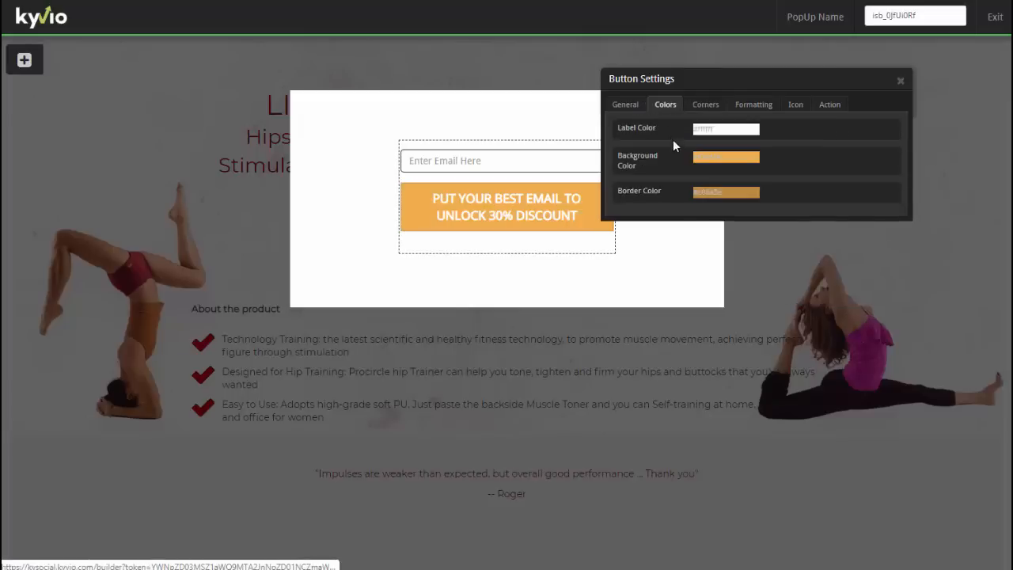
pyautogui.click(701, 129)
pyautogui.click(715, 149)
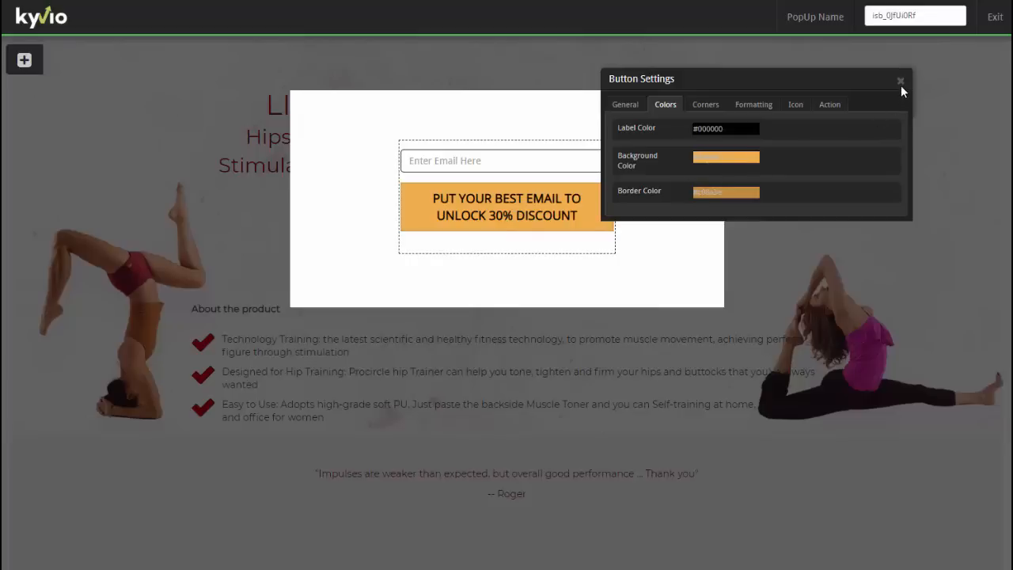
pyautogui.click(742, 156)
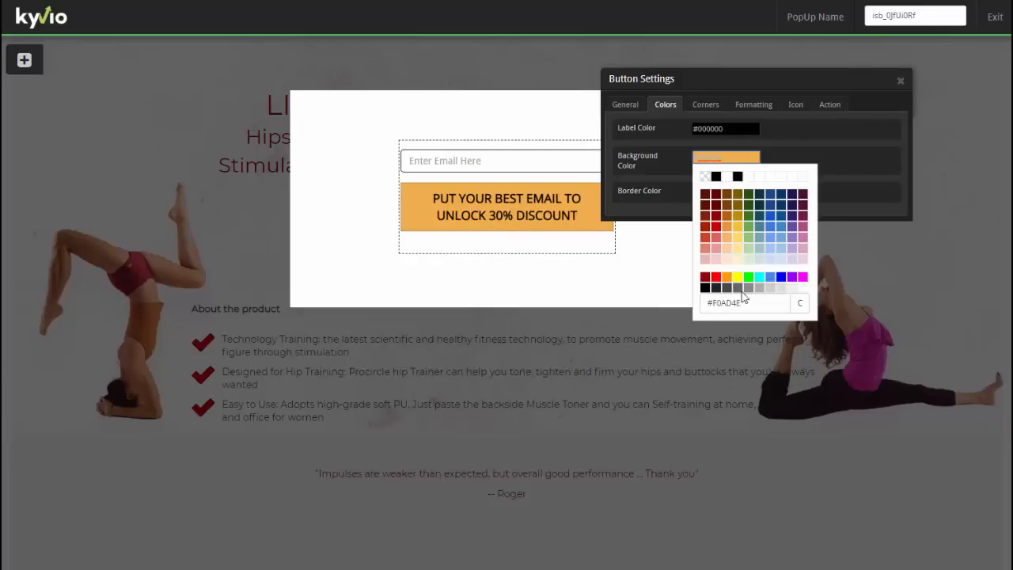
pyautogui.click(879, 2)
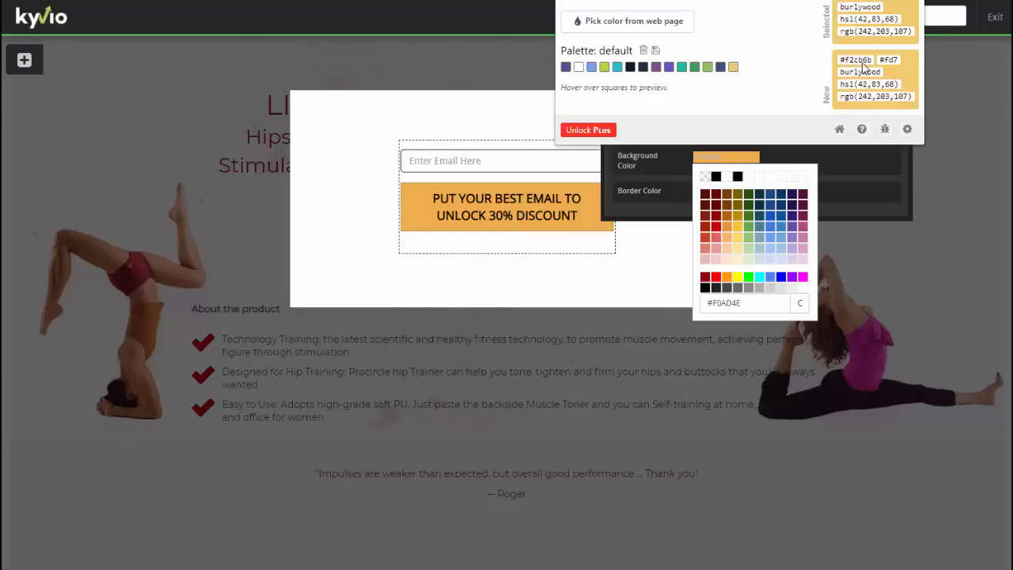
pyautogui.click(726, 309)
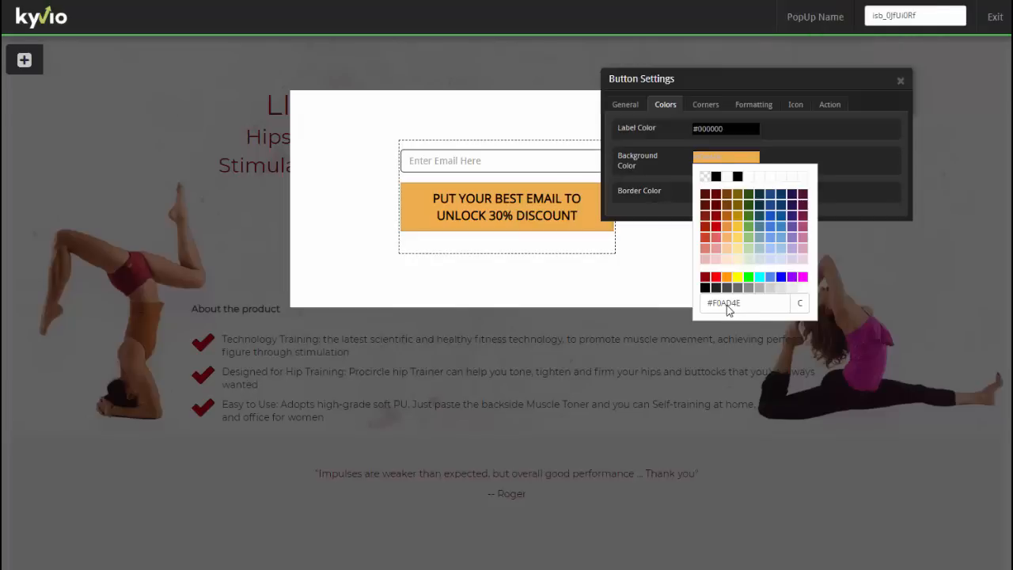
pyautogui.moveTo(719, 306); pyautogui.dragTo(741, 305)
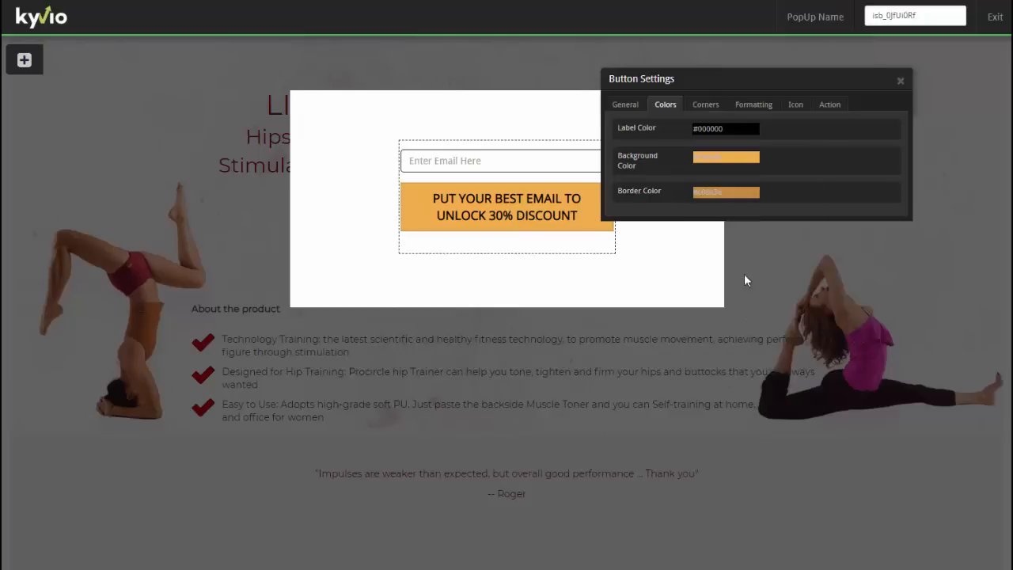
pyautogui.click(717, 164)
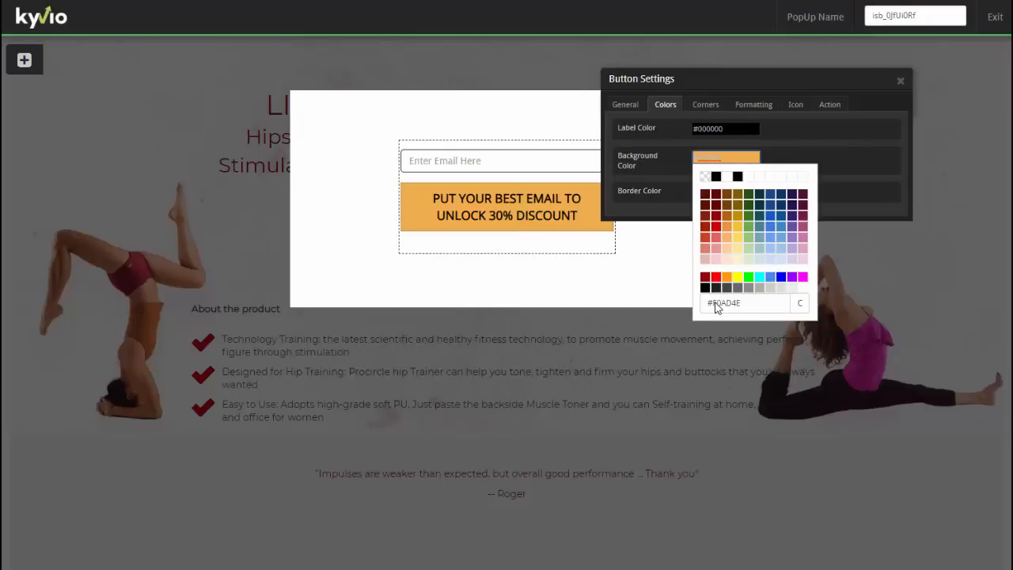
pyautogui.click(717, 303)
pyautogui.write('2')
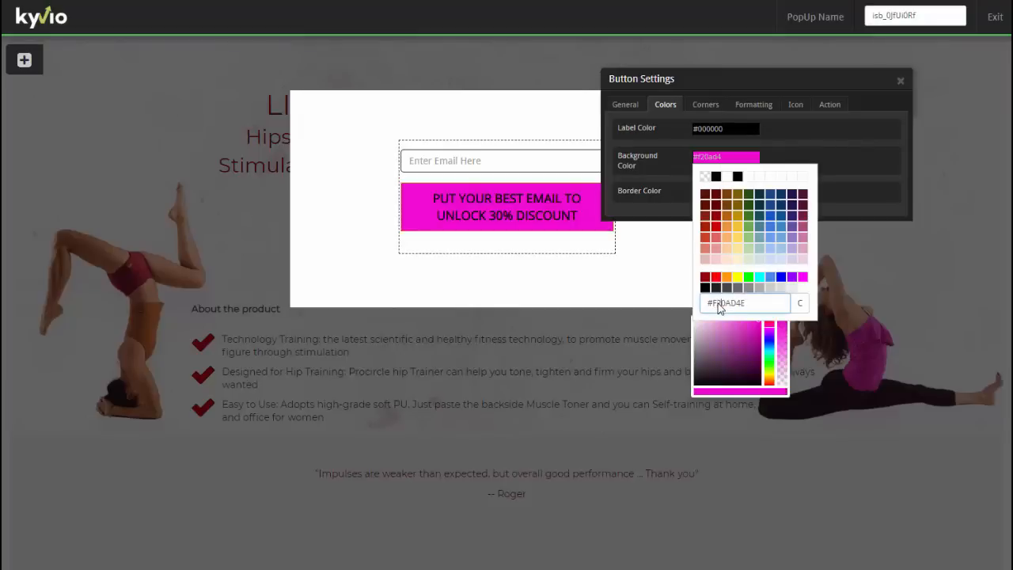
pyautogui.write('cb6b')
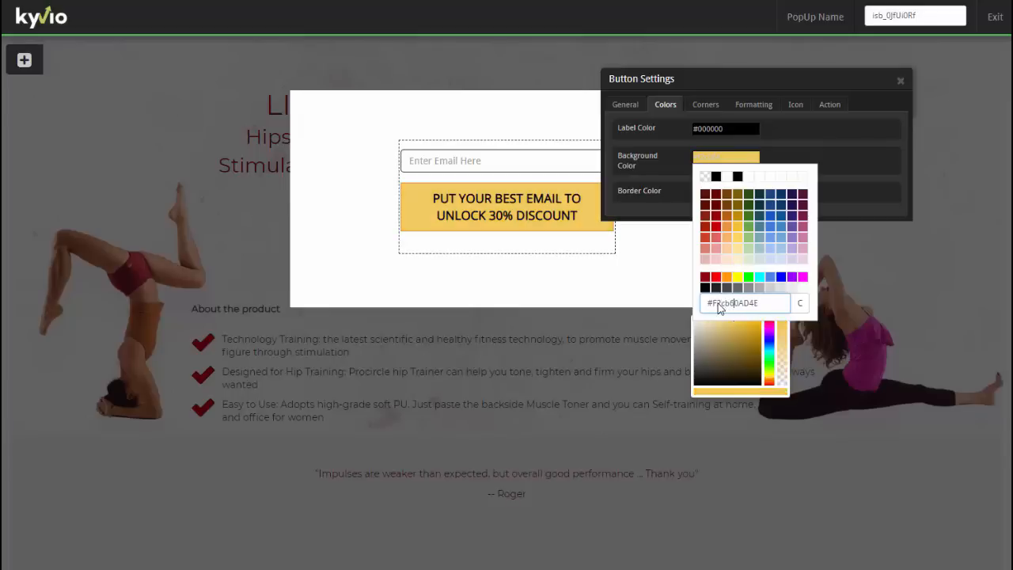
pyautogui.press('Delete')
pyautogui.press('Delete')
pyautogui.press('Delete')
pyautogui.press('Delete')
pyautogui.click(799, 303)
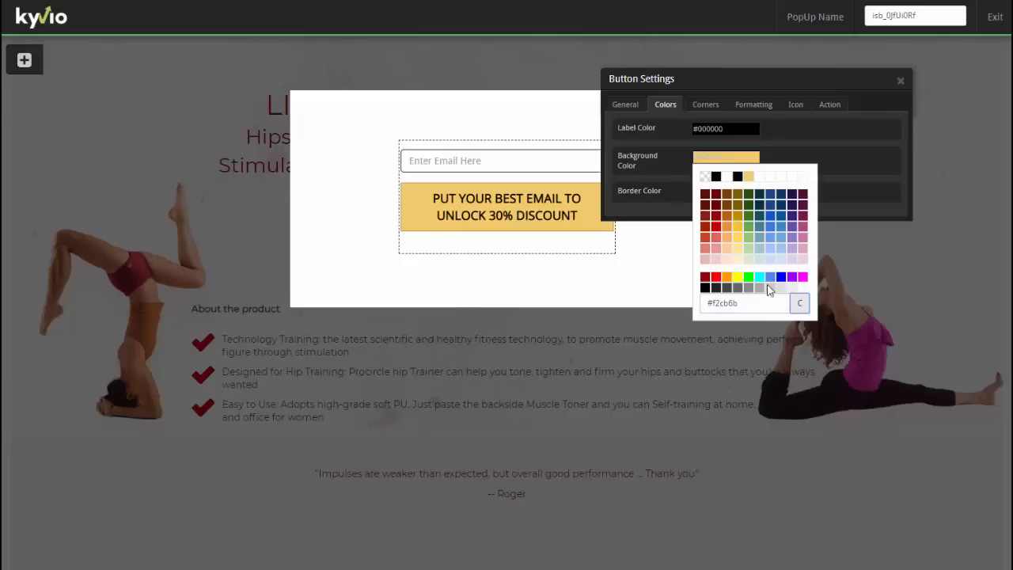
# - Give the button a yellow border and close Button Settings
pyautogui.click(749, 177)
pyautogui.click(734, 193)
pyautogui.click(750, 211)
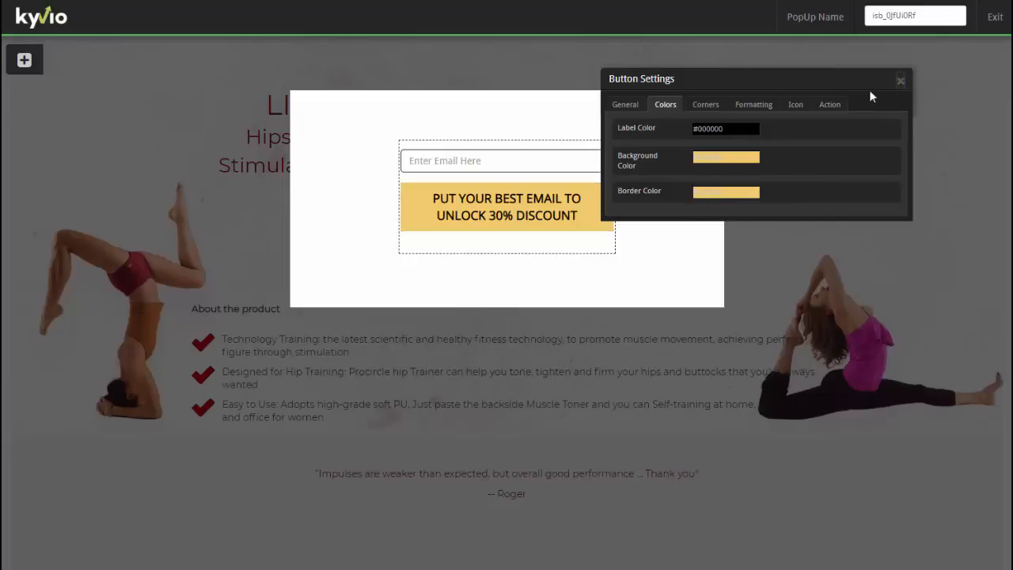
pyautogui.click(900, 80)
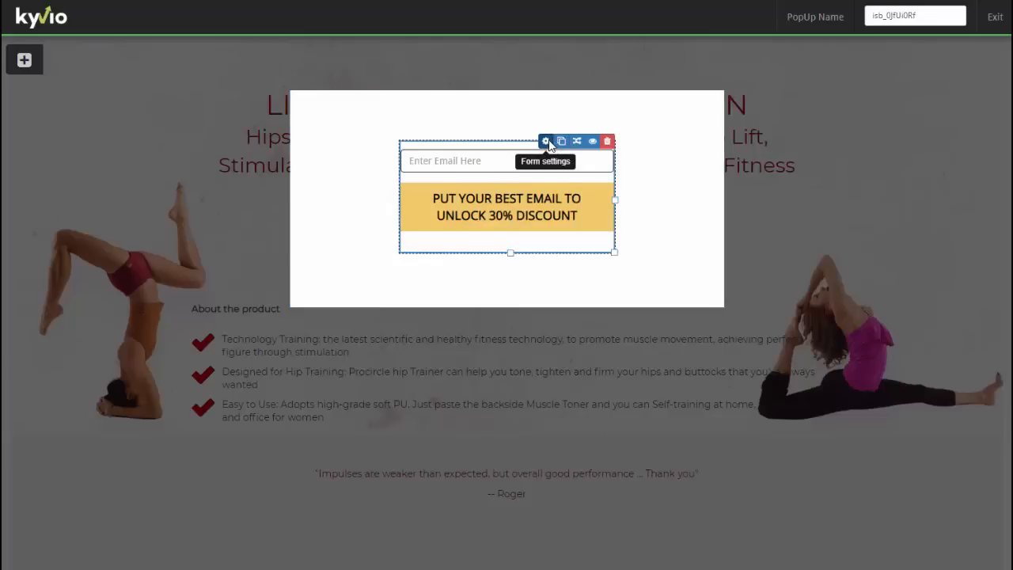
# - Try the Subscribe to Email List form action with Kyvio as the email service
pyautogui.click(546, 142)
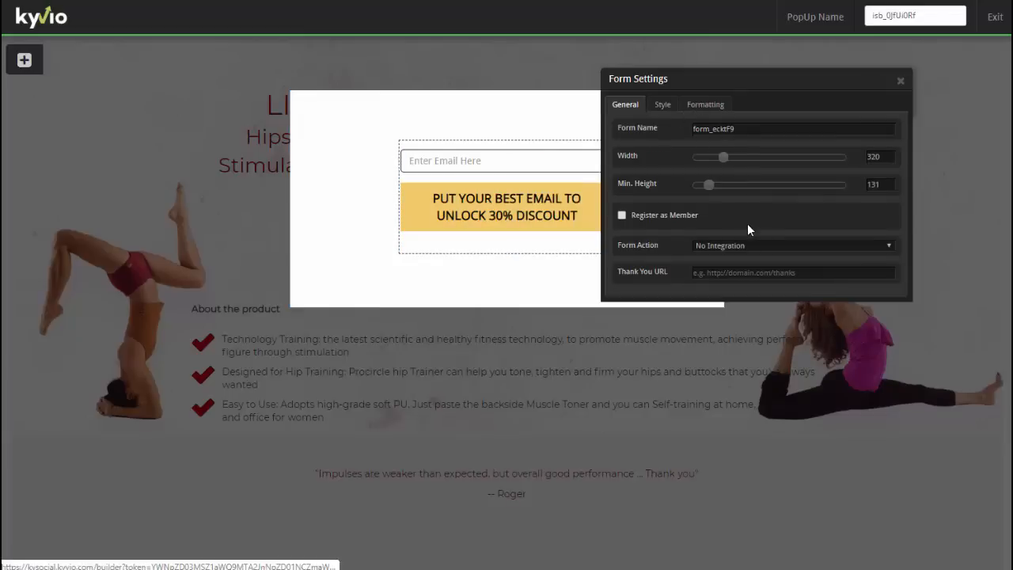
pyautogui.click(747, 244)
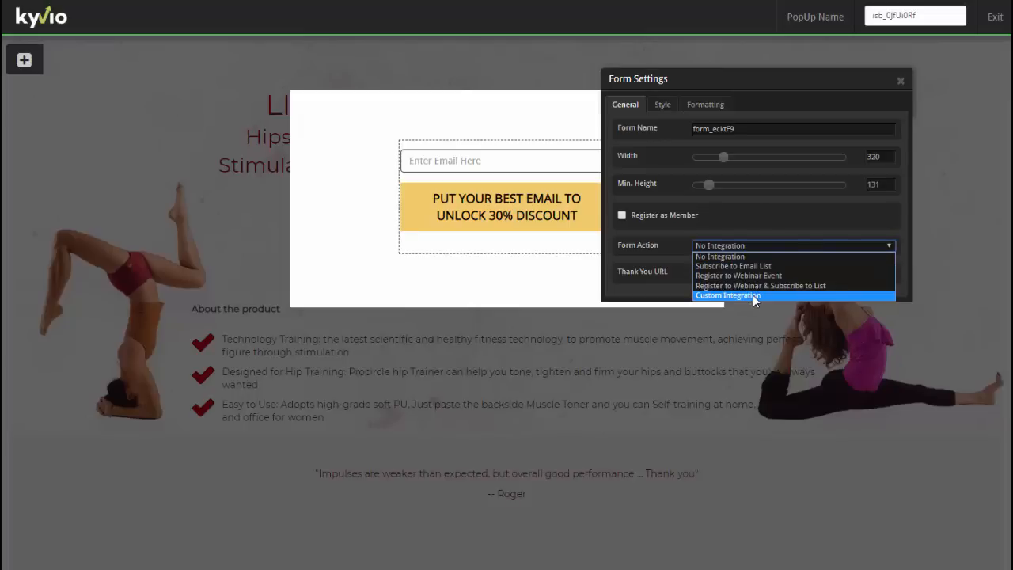
pyautogui.click(750, 267)
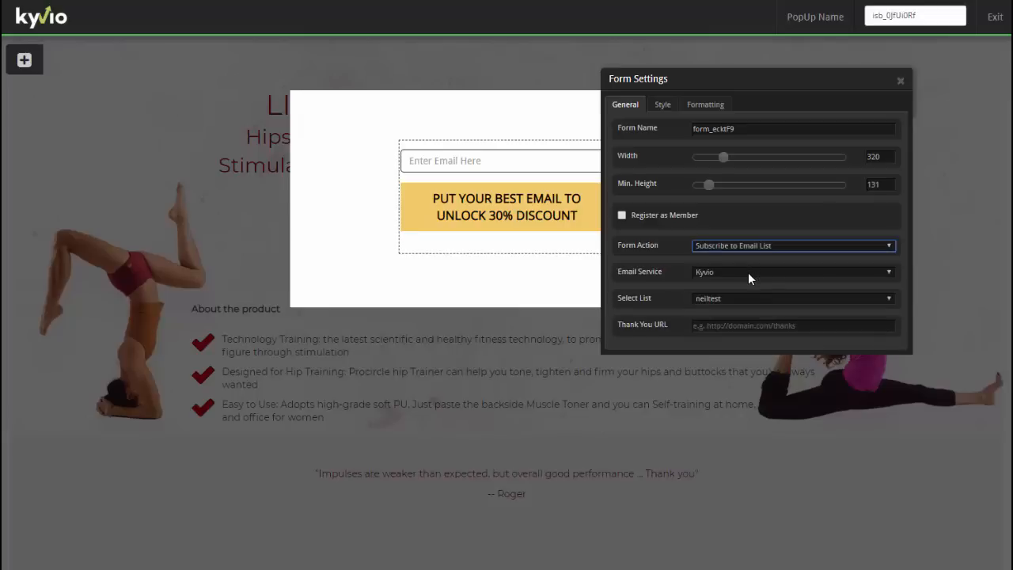
pyautogui.click(748, 272)
pyautogui.click(720, 283)
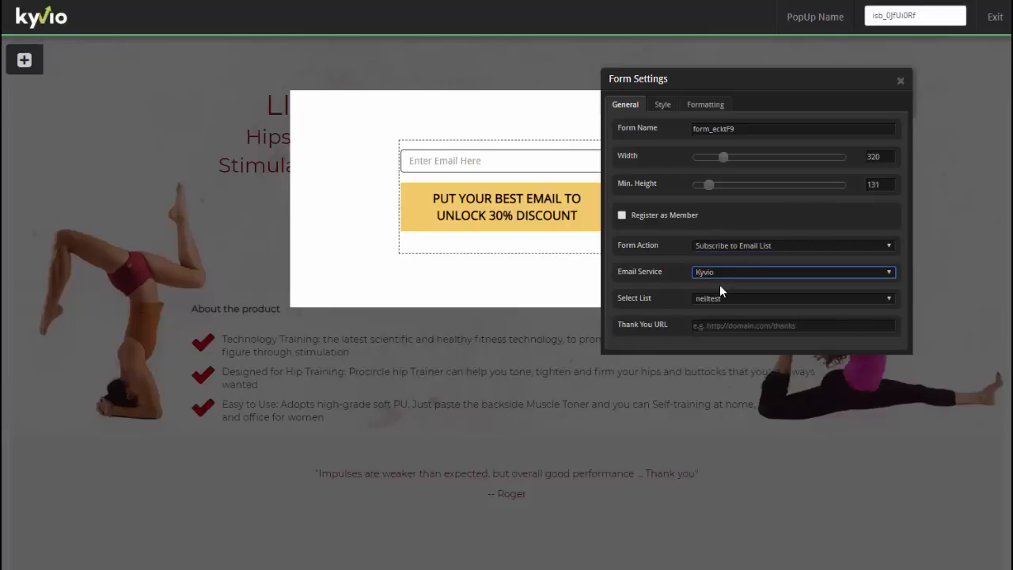
pyautogui.click(719, 296)
pyautogui.click(713, 298)
pyautogui.click(717, 272)
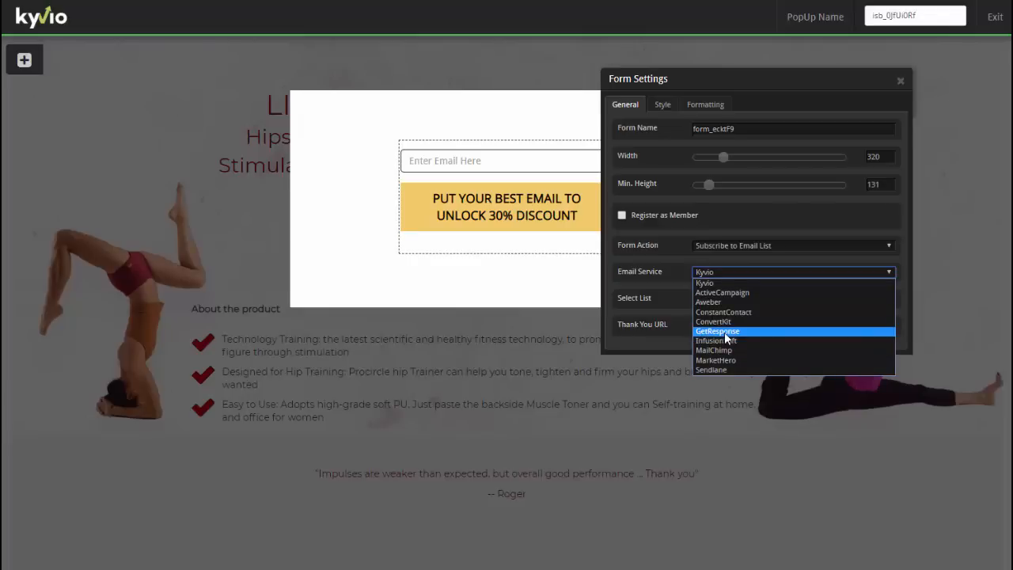
pyautogui.click(700, 282)
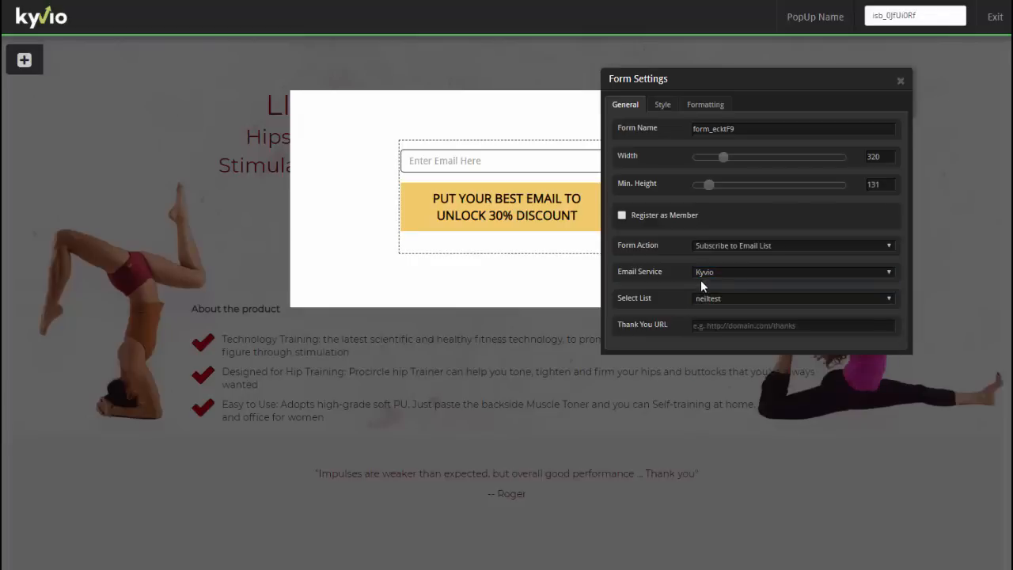
# - Switch the form action to Custom Integration and close Form Settings
pyautogui.click(722, 245)
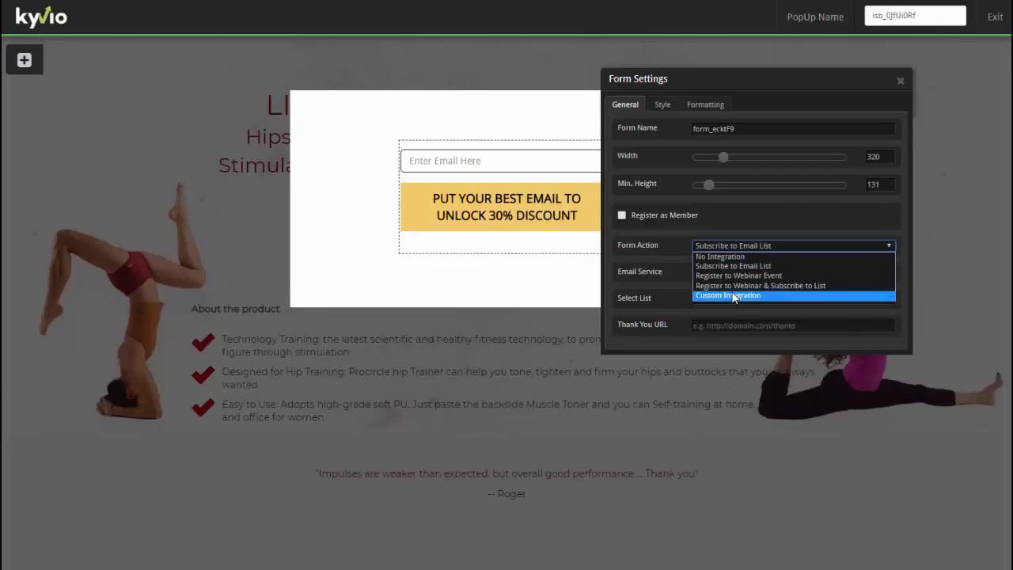
pyautogui.click(725, 296)
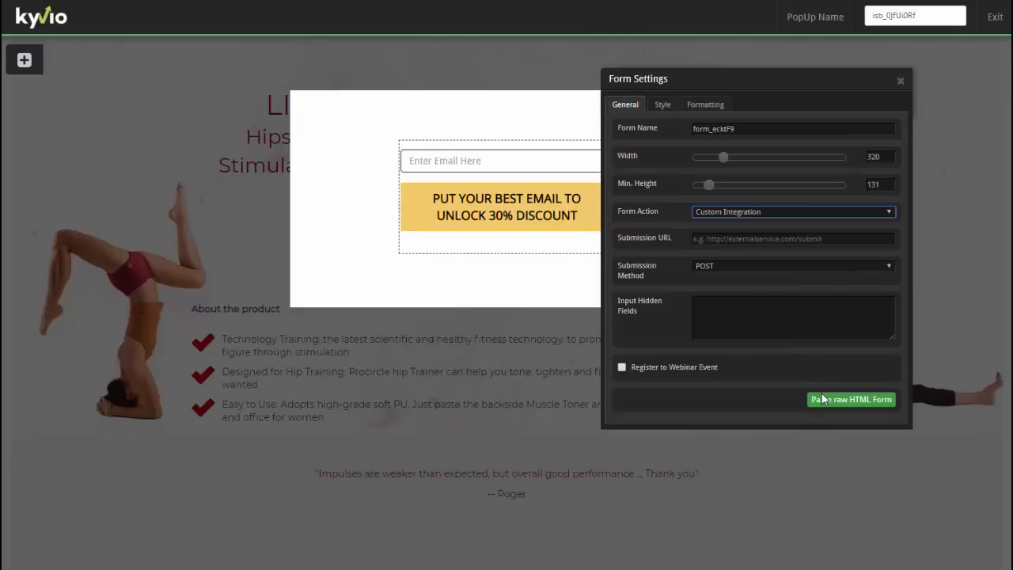
pyautogui.click(900, 80)
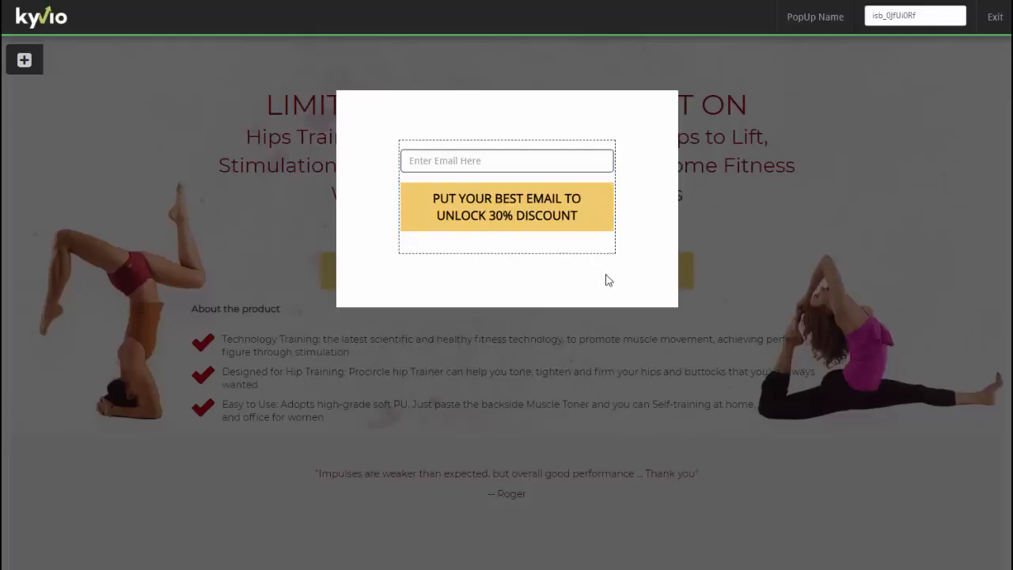
# - Save the landing page and reopen the discount button's linked popup for editing
pyautogui.click(992, 17)
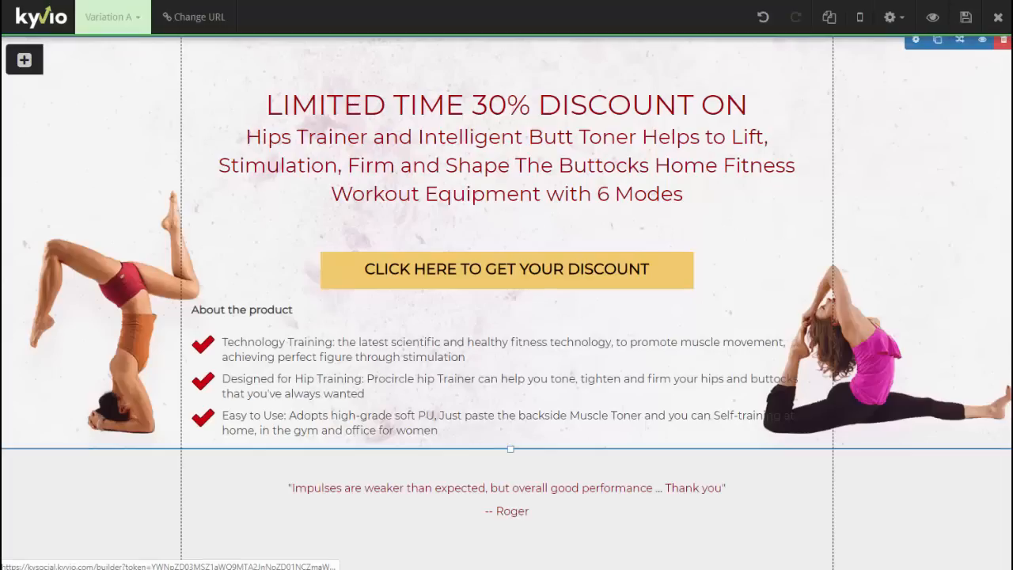
pyautogui.click(965, 18)
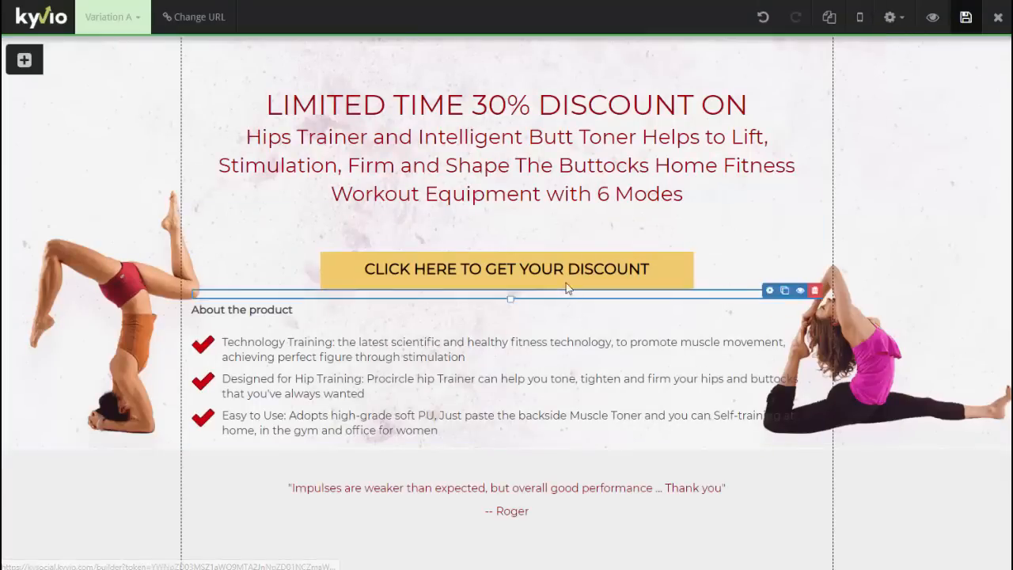
pyautogui.moveTo(570, 275)
pyautogui.click(587, 257)
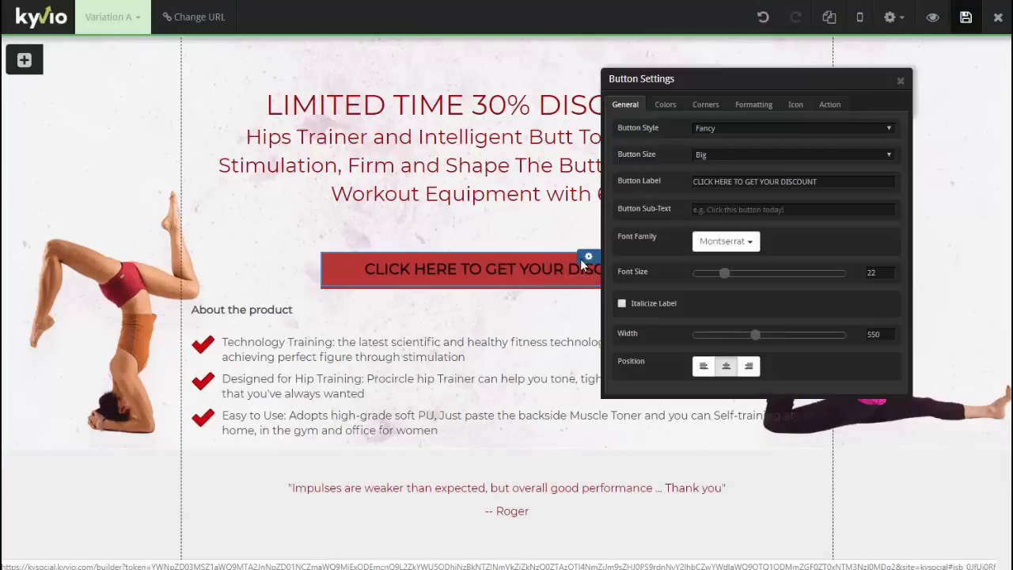
pyautogui.click(827, 104)
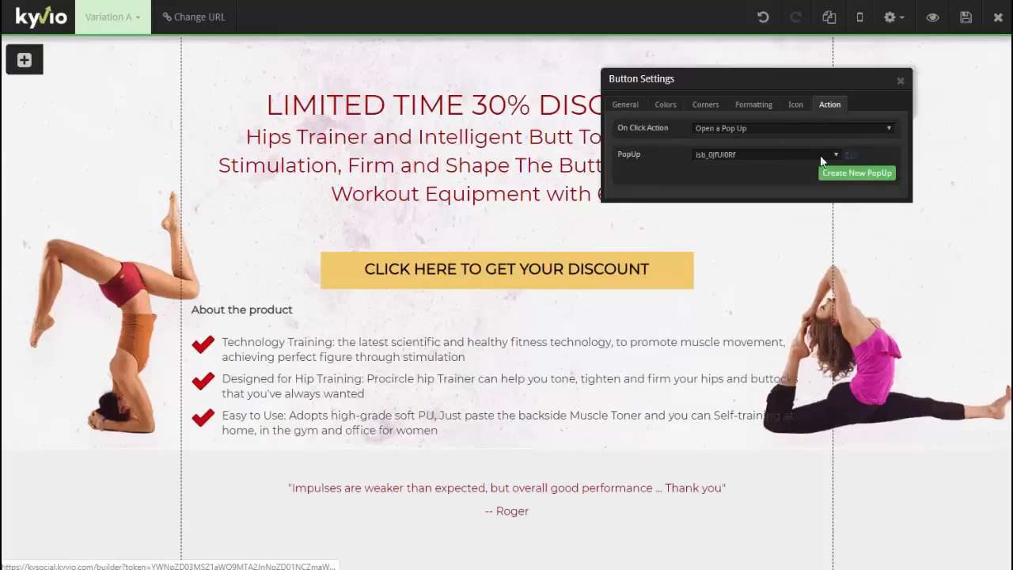
pyautogui.click(848, 155)
# - Set the popup form's action to Subscribe to Email List
pyautogui.click(546, 142)
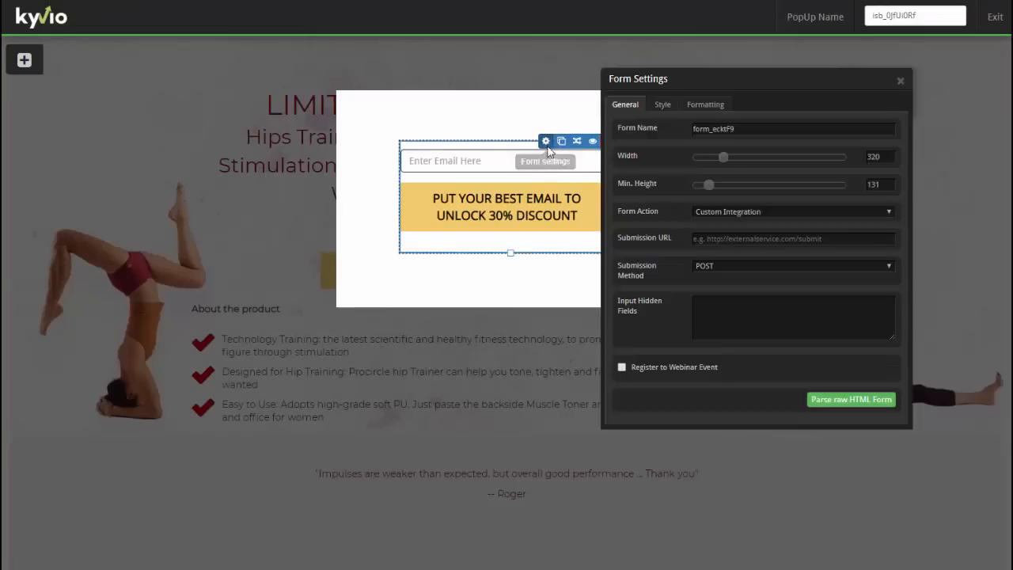
pyautogui.click(757, 216)
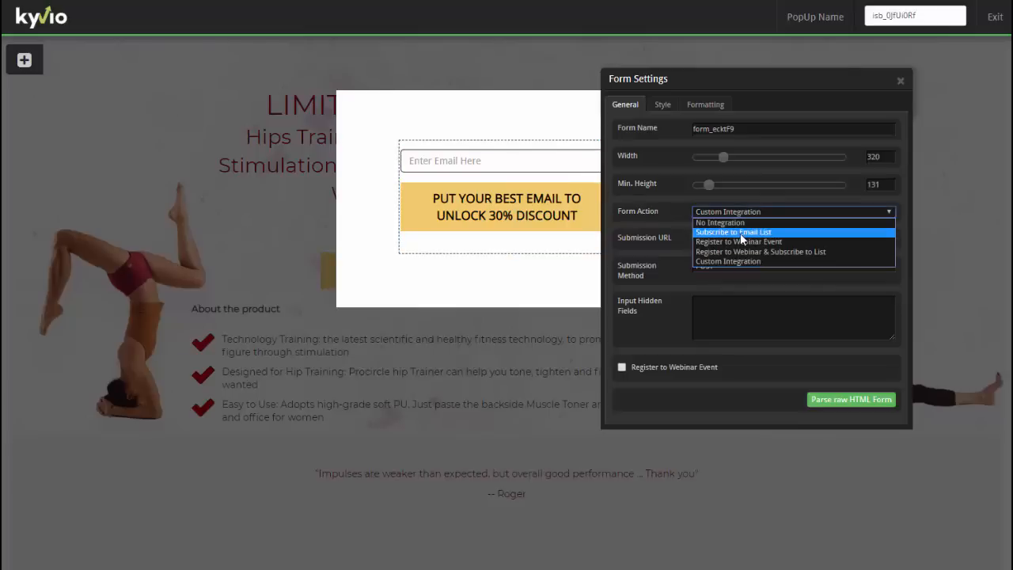
pyautogui.click(739, 231)
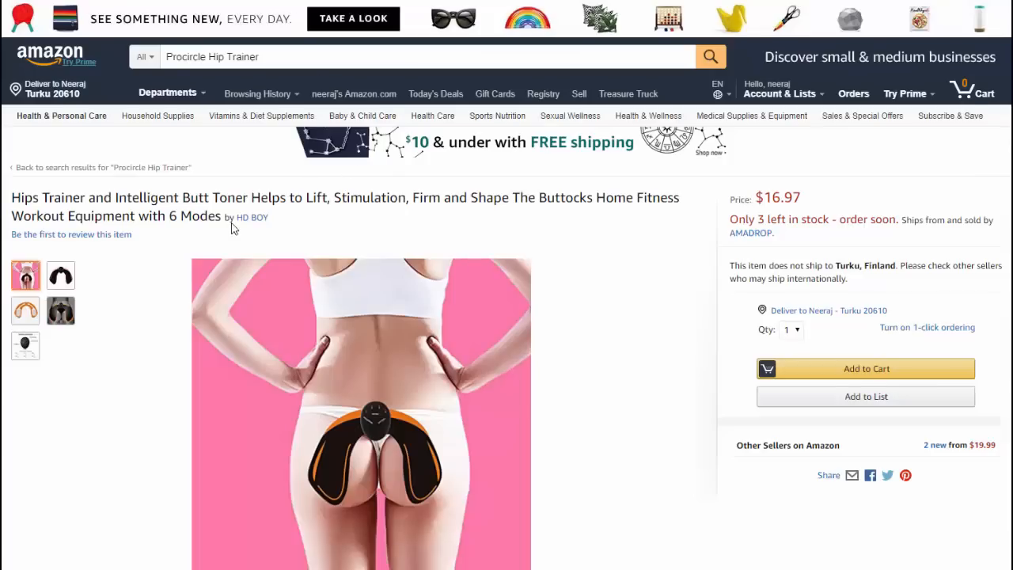
pyautogui.scroll(-1, 443, 217)
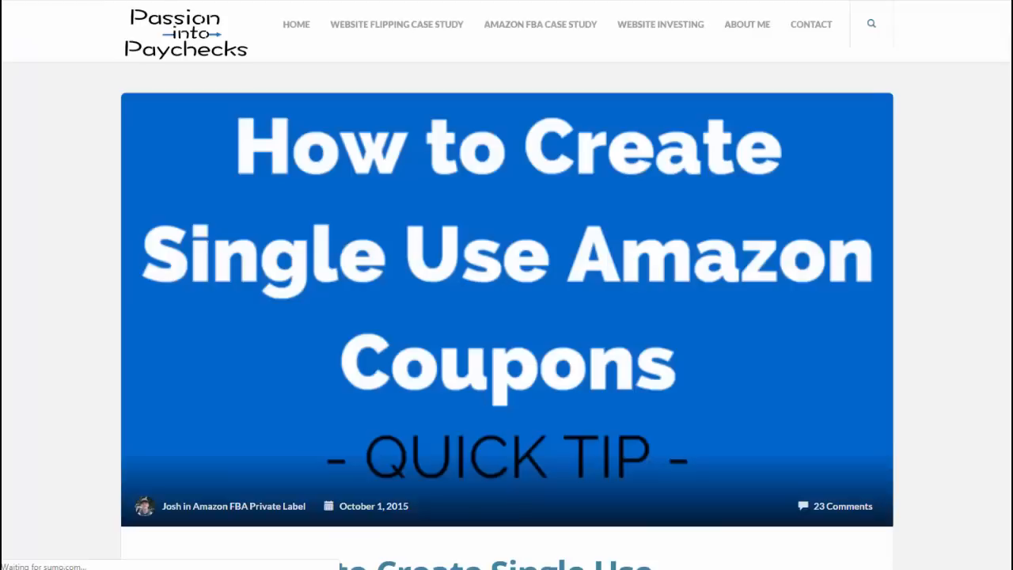
# - Scroll through the single-use Amazon coupons article to its Money Off promotion steps
pyautogui.scroll(-3, 522, 277)
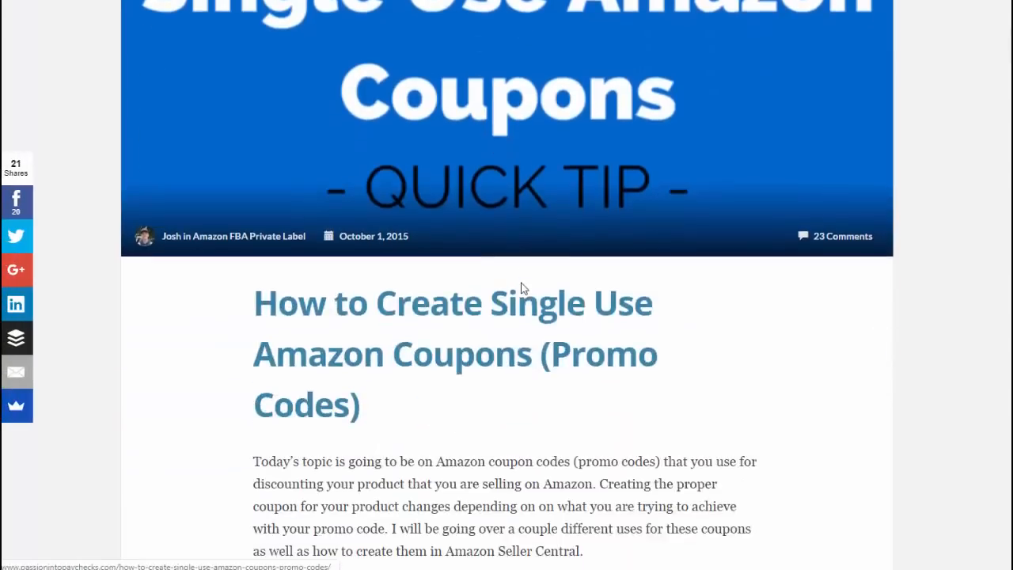
pyautogui.scroll(-8, 523, 292)
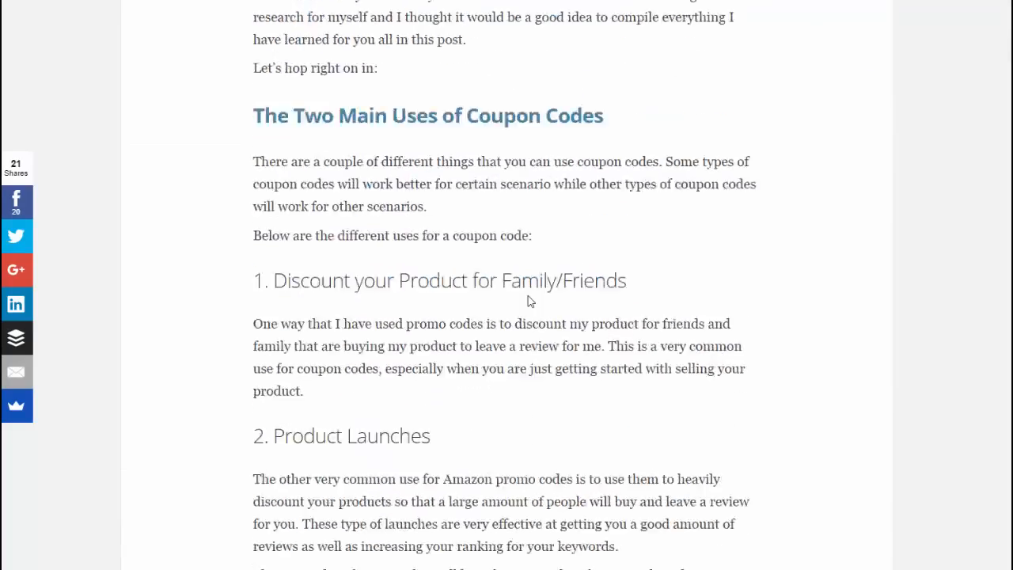
pyautogui.scroll(-20, 530, 301)
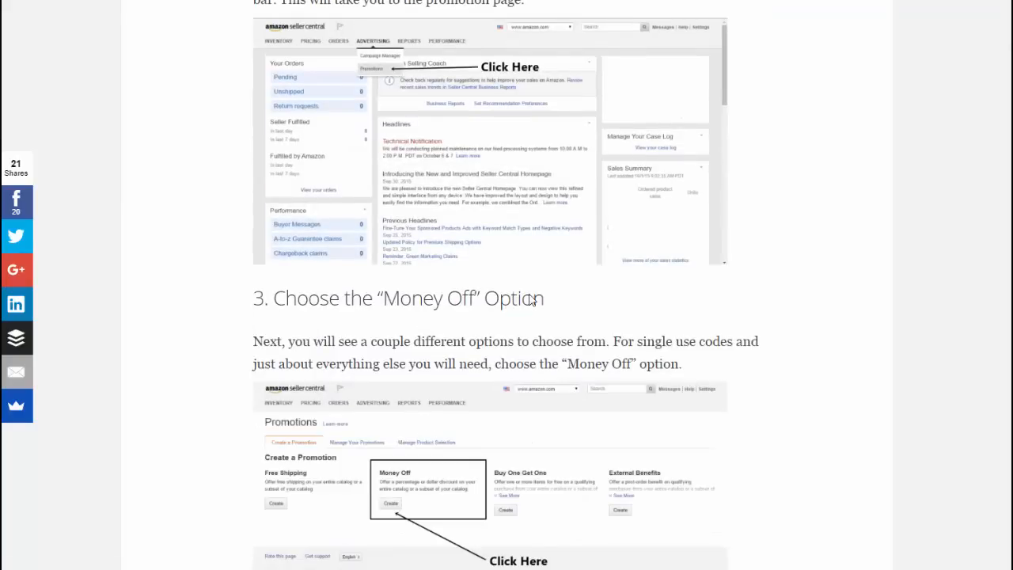
pyautogui.scroll(-10, 532, 301)
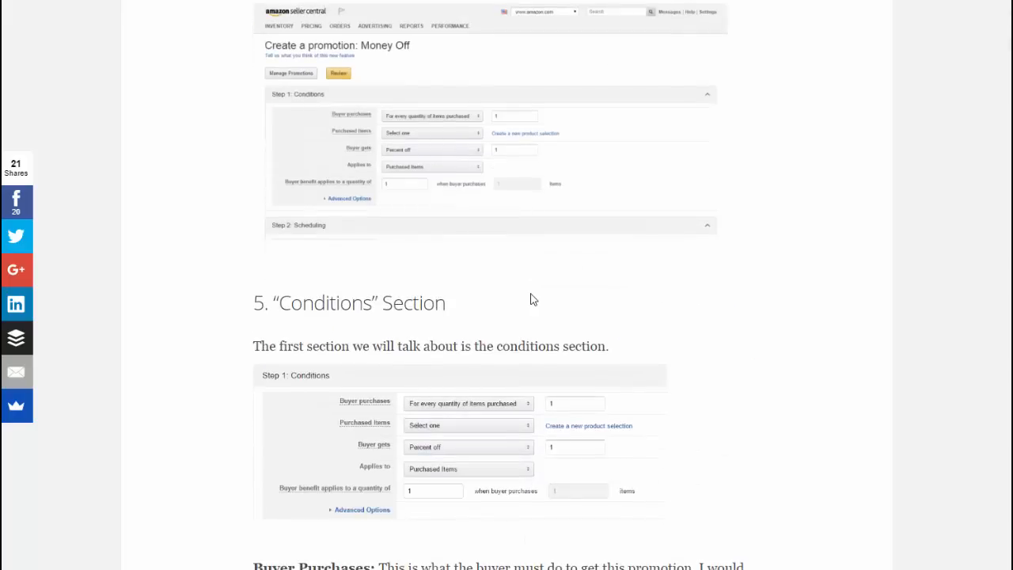
pyautogui.scroll(-2, 532, 299)
pyautogui.scroll(8, 782, 251)
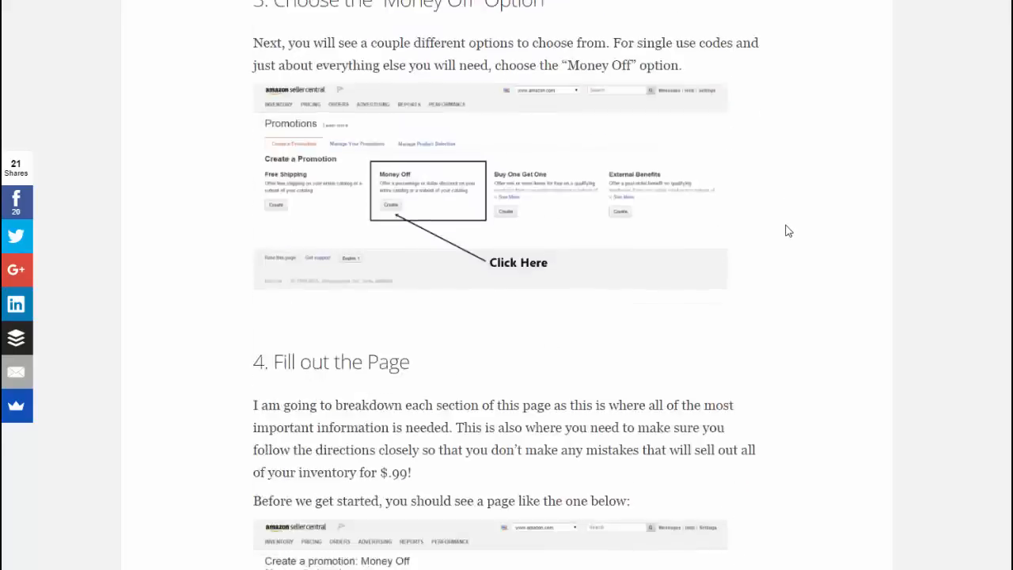
pyautogui.scroll(9, 788, 230)
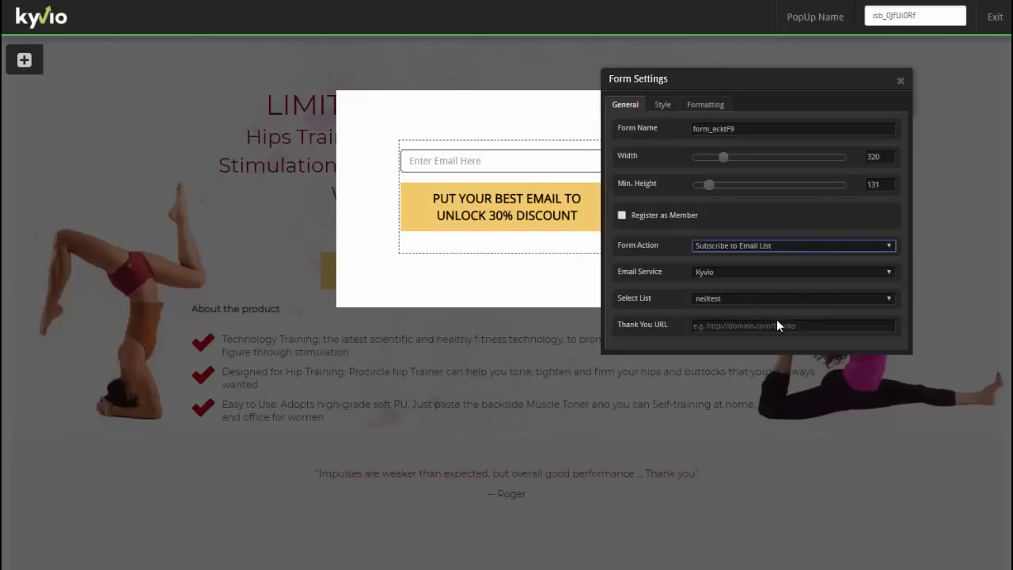
# - Paste the Amazon Hips Trainer product link into the Thank You URL field and append a ref= referral tag
pyautogui.click(776, 324)
pyautogui.hotkey('ctrl', 'v')
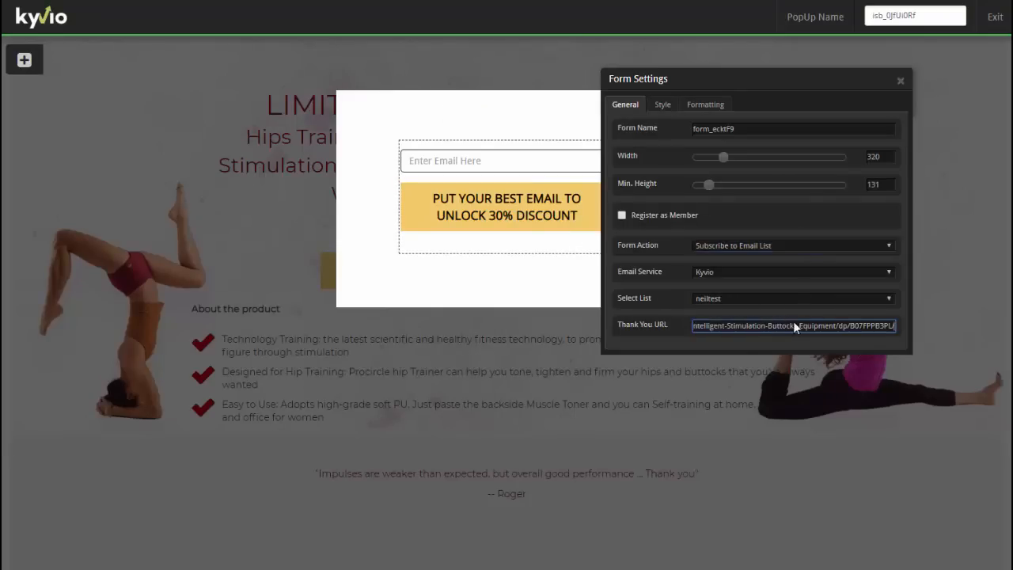
pyautogui.write('ref')
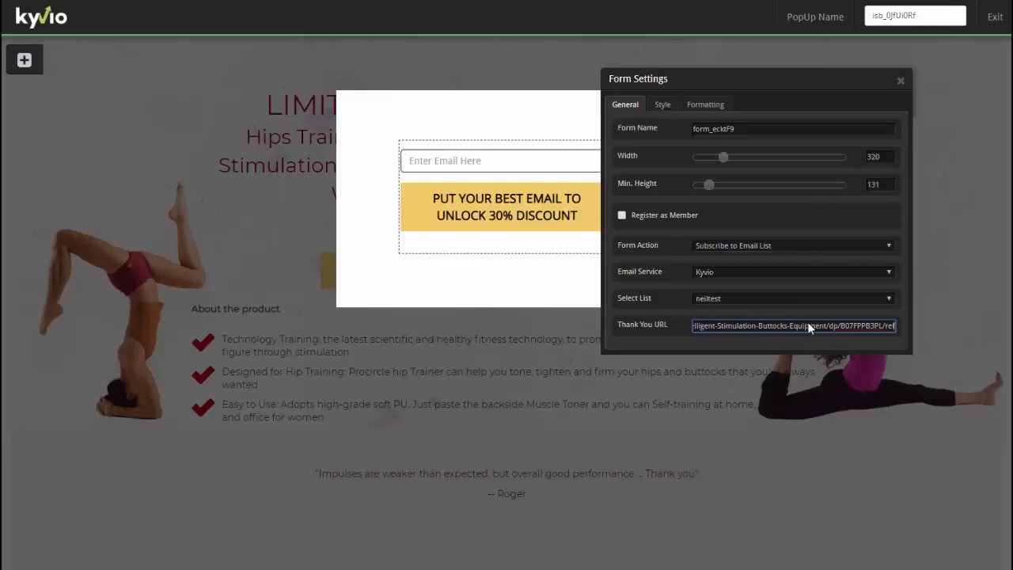
pyautogui.write('=30offneilnap')
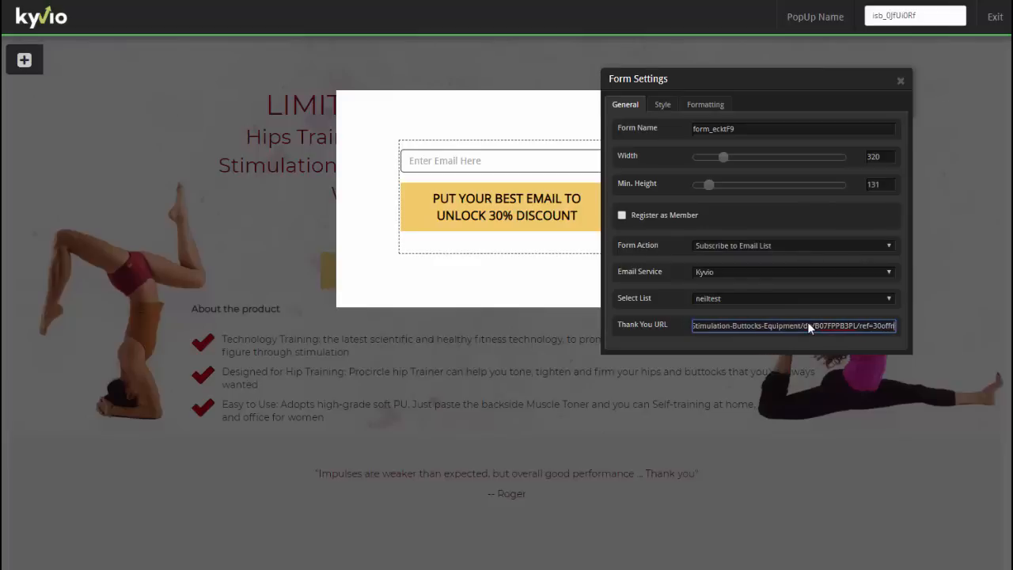
pyautogui.write('ier')
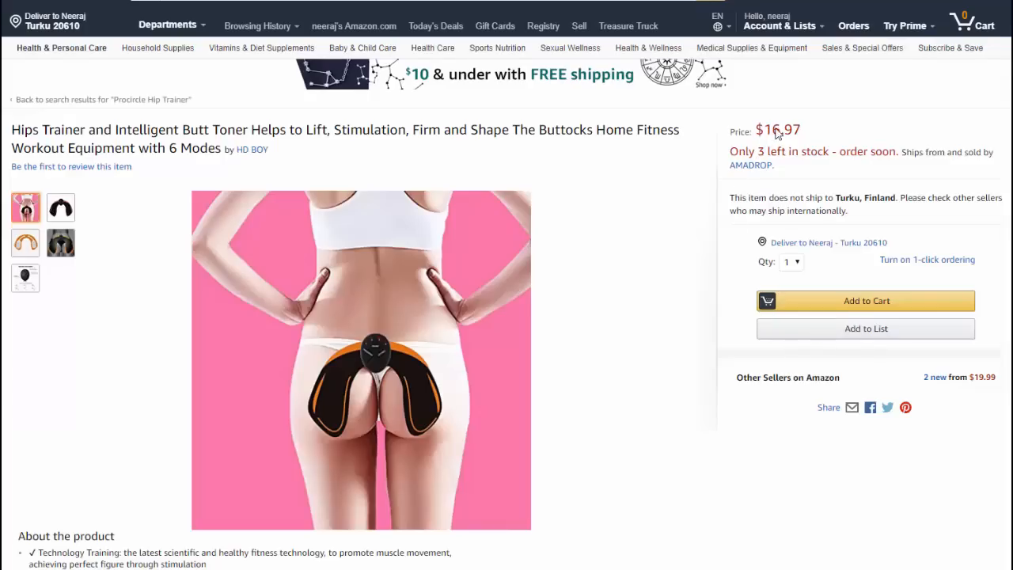
pyautogui.hotkey('ctrl', 'v')
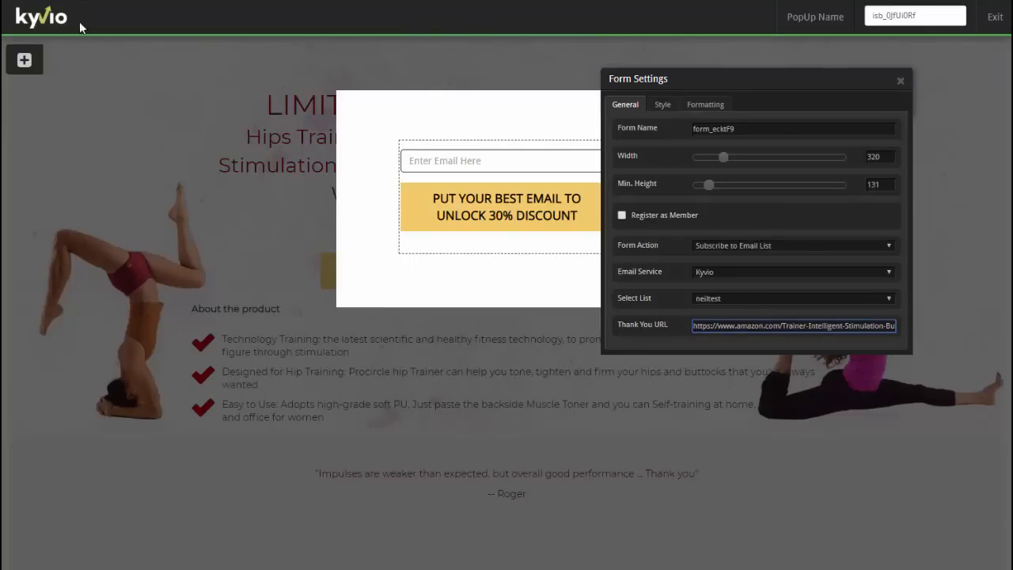
# - Close the Form Settings panel to leave only the email-capture popup showing
pyautogui.click(901, 82)
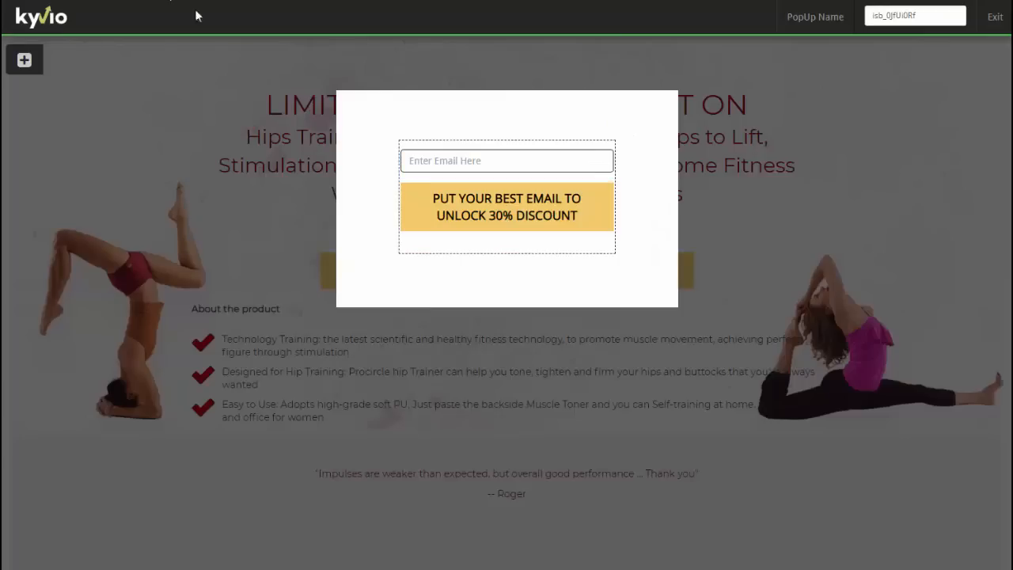
# - Exit the popup editor, preview the saved page, and test the discount button's popup with an autofill email
pyautogui.click(979, 26)
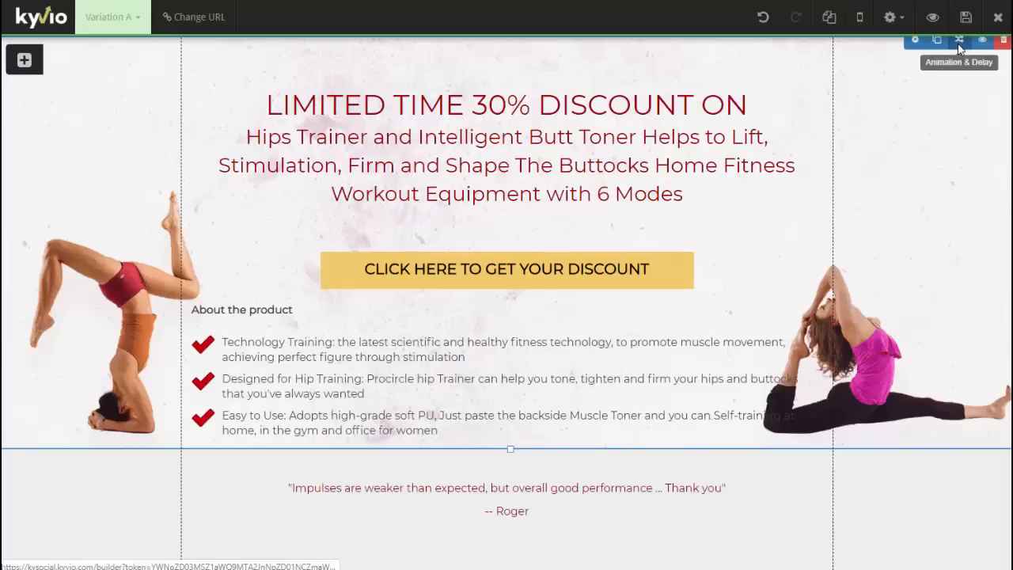
pyautogui.click(941, 19)
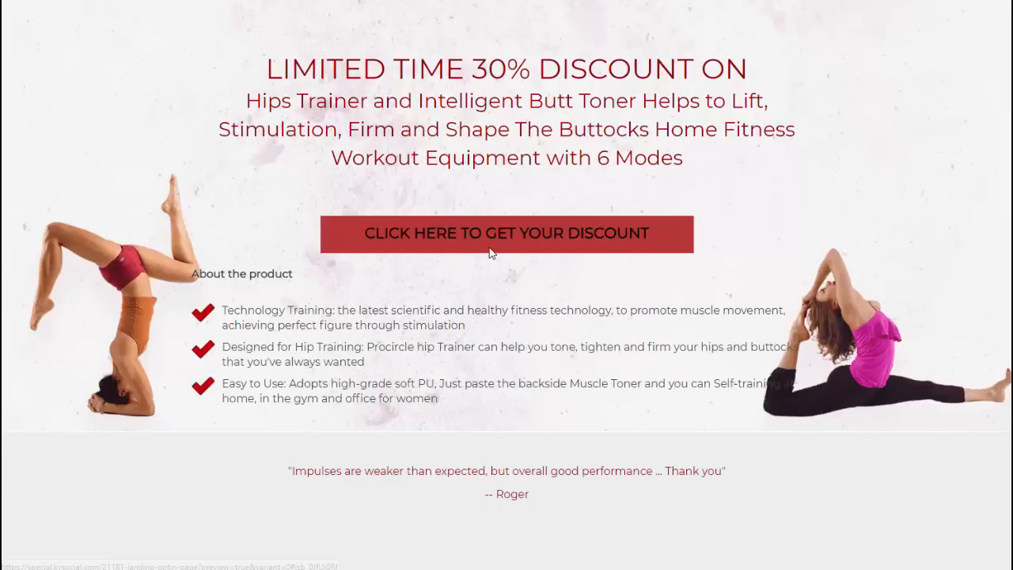
pyautogui.click(493, 247)
pyautogui.click(471, 253)
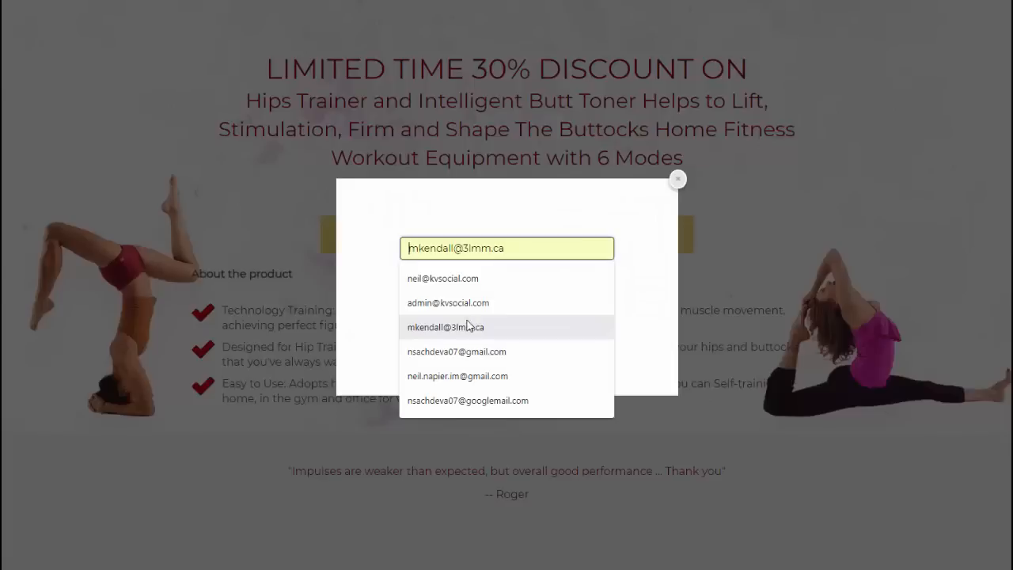
pyautogui.click(465, 281)
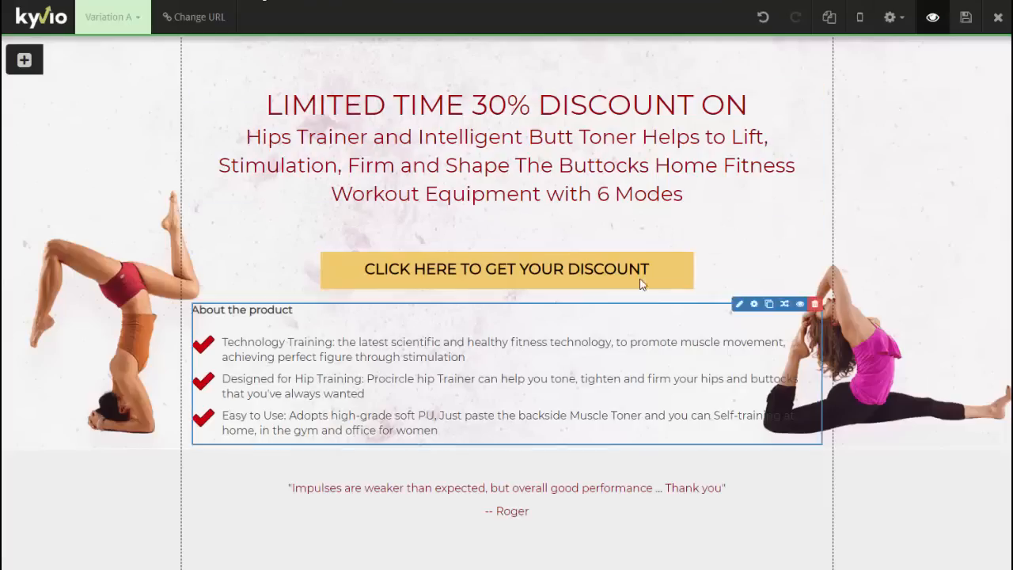
# - Set the popup unlock button's On Click Action to Submit Form
pyautogui.click(606, 255)
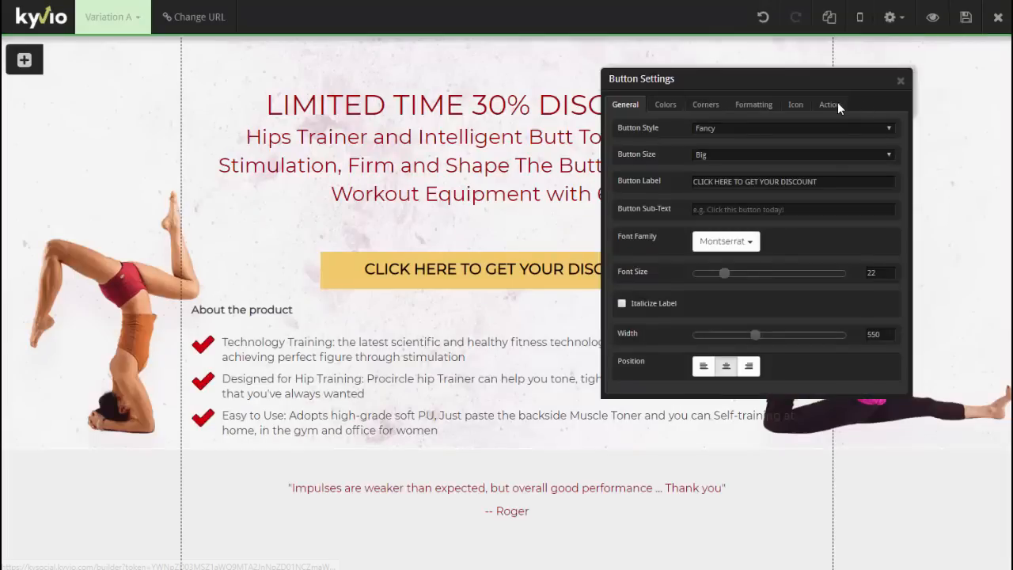
pyautogui.click(832, 104)
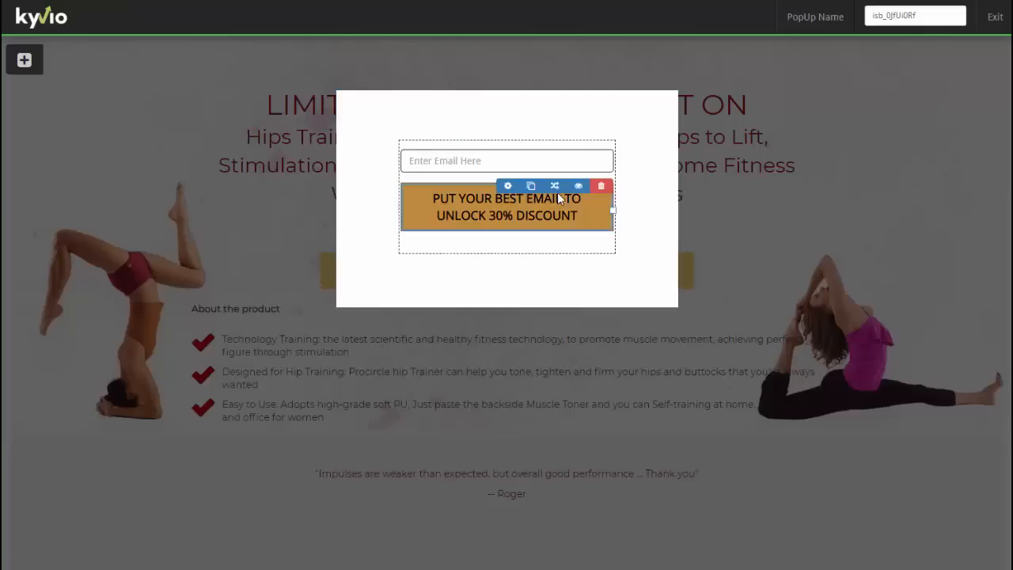
pyautogui.click(516, 188)
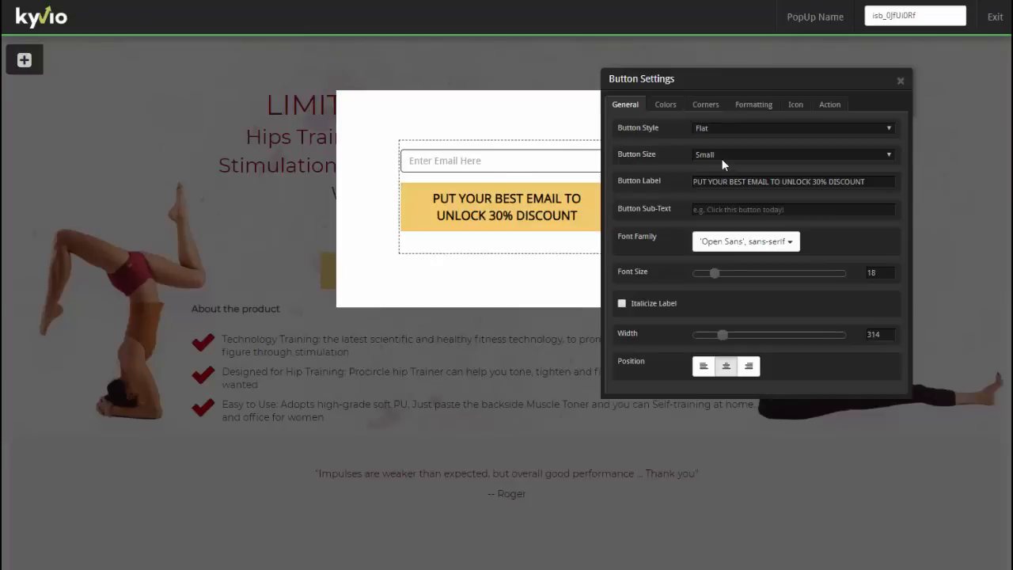
pyautogui.click(832, 106)
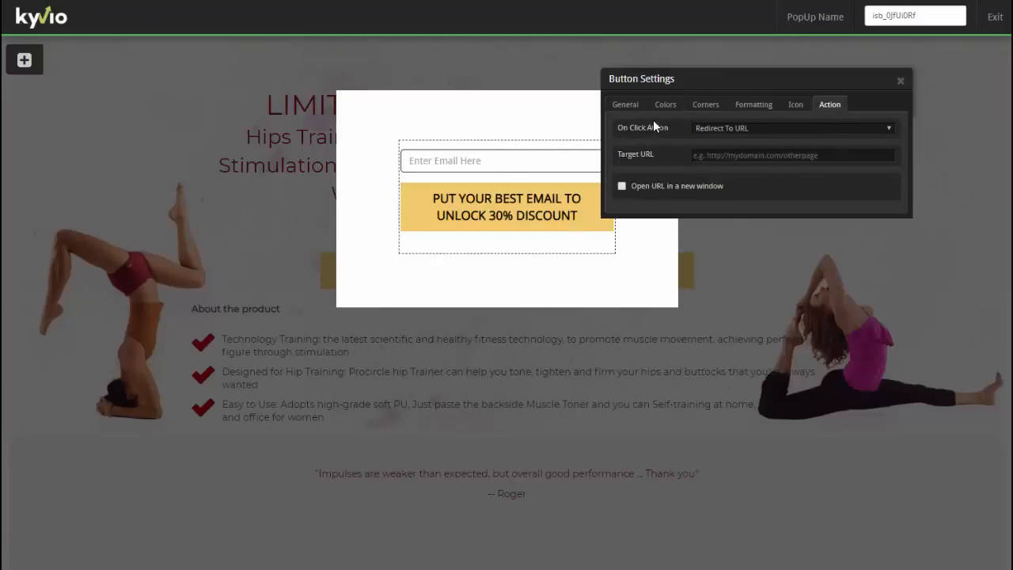
pyautogui.click(754, 128)
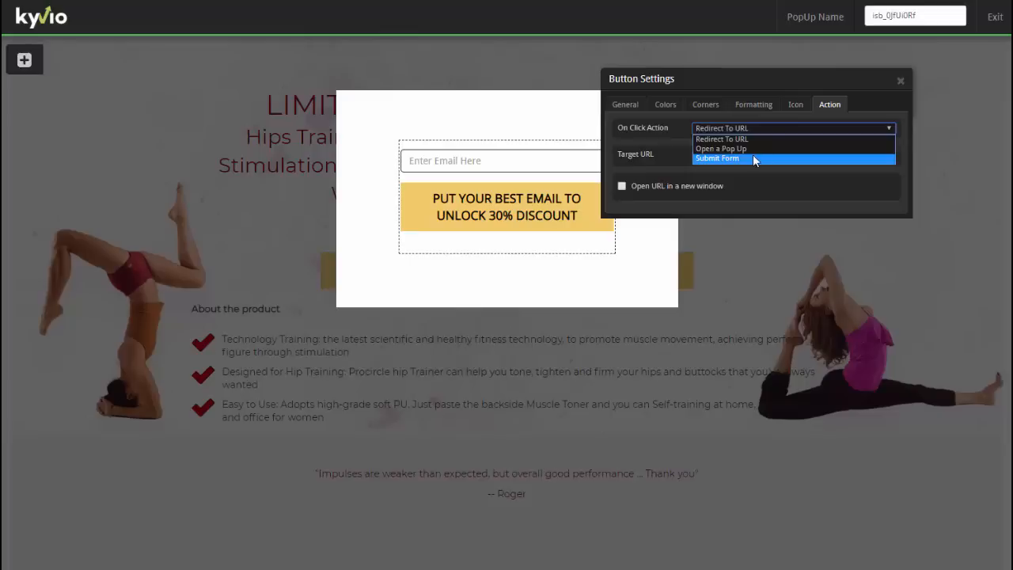
pyautogui.click(752, 154)
# - Close the button settings, exit the popup editor, and preview the landing page
pyautogui.click(900, 81)
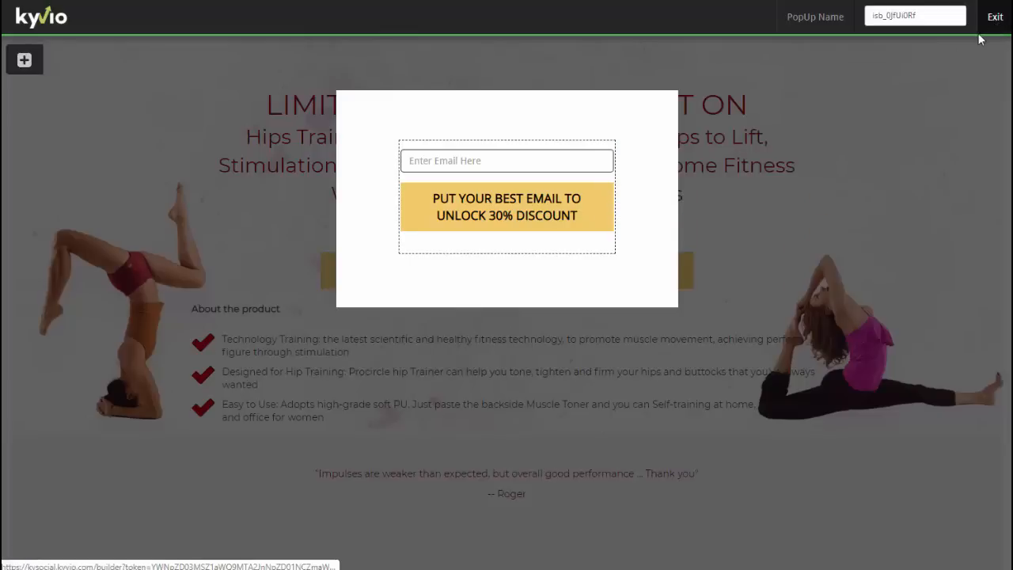
pyautogui.click(994, 17)
pyautogui.click(932, 17)
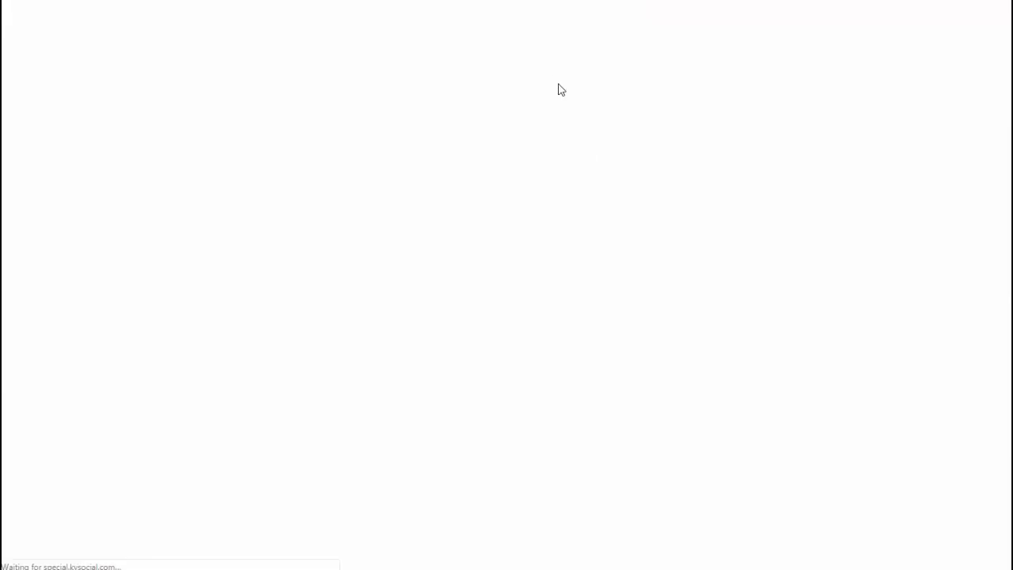
# - Submit a saved test email through the previewed discount popup, then collapse the Instazon page's chat widget
pyautogui.click(480, 234)
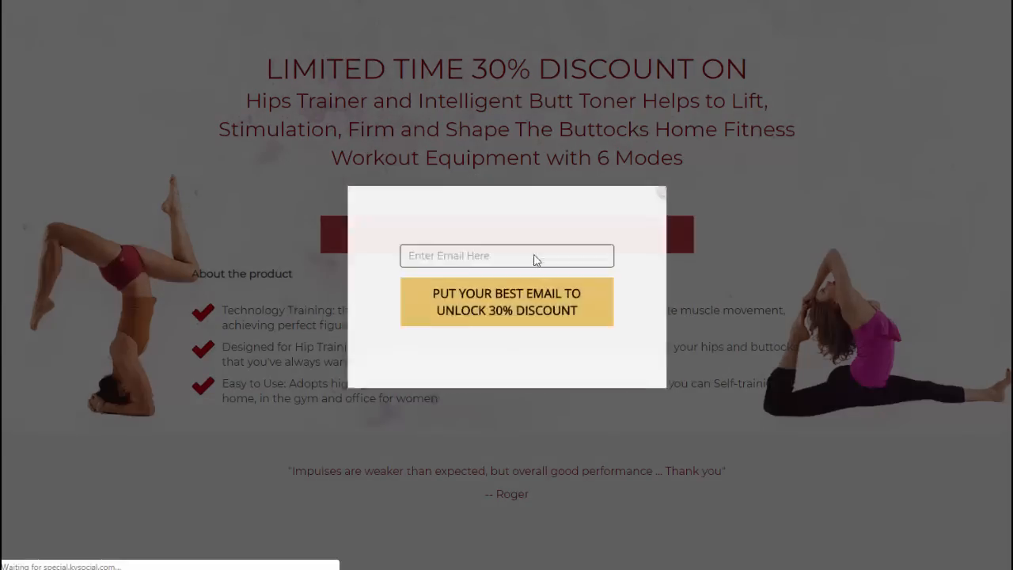
pyautogui.click(520, 248)
pyautogui.click(511, 276)
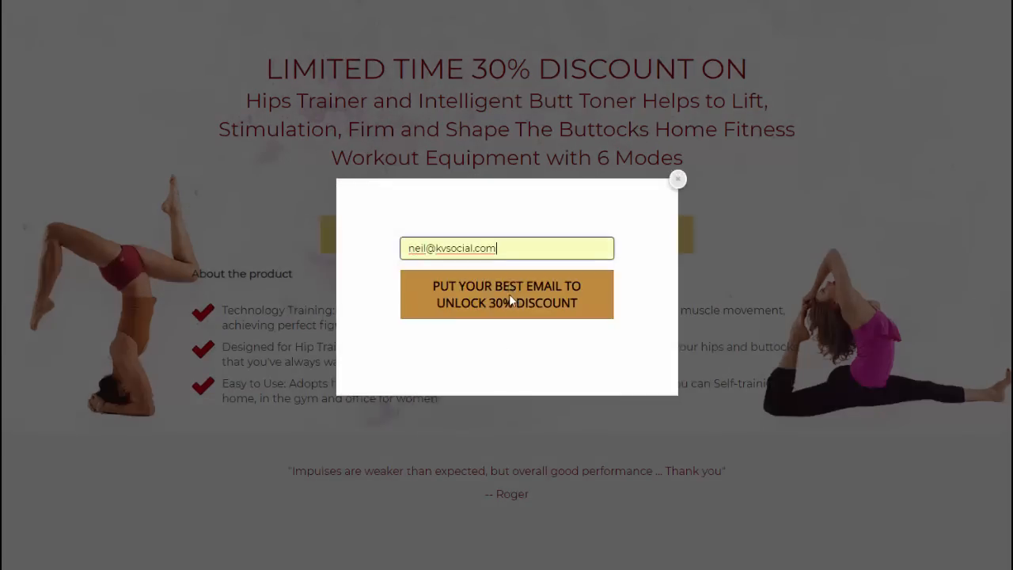
pyautogui.click(472, 317)
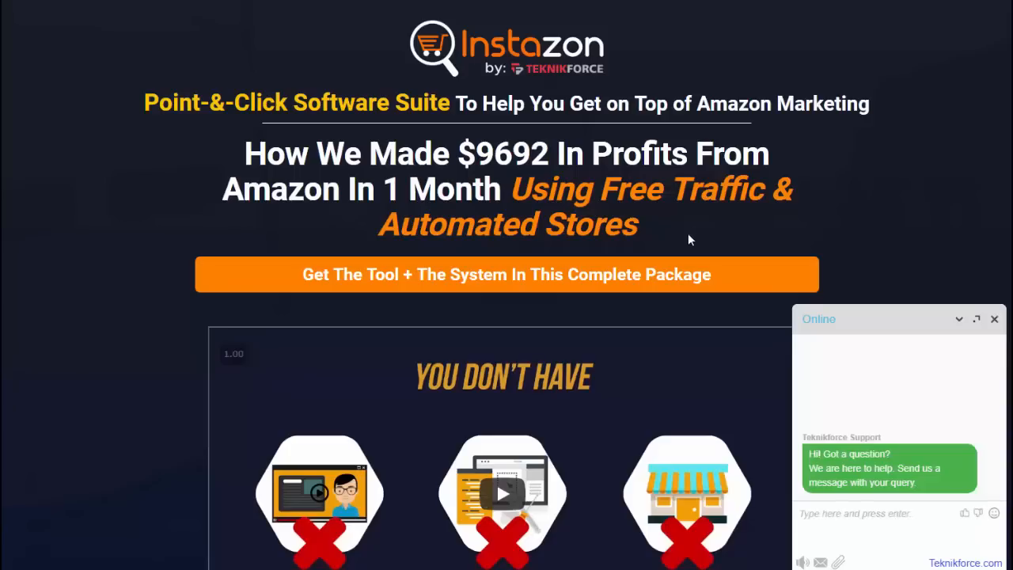
pyautogui.click(994, 319)
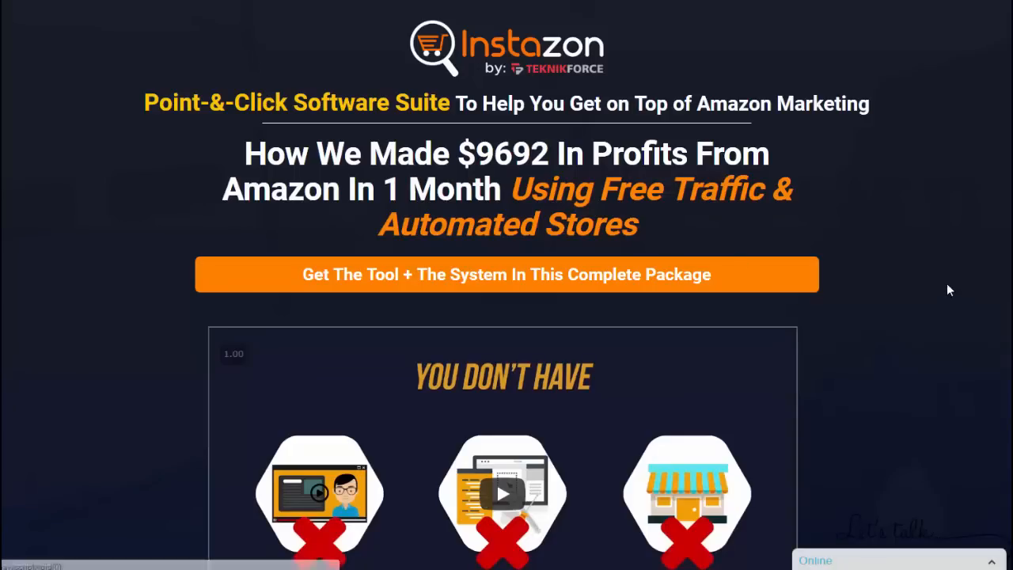